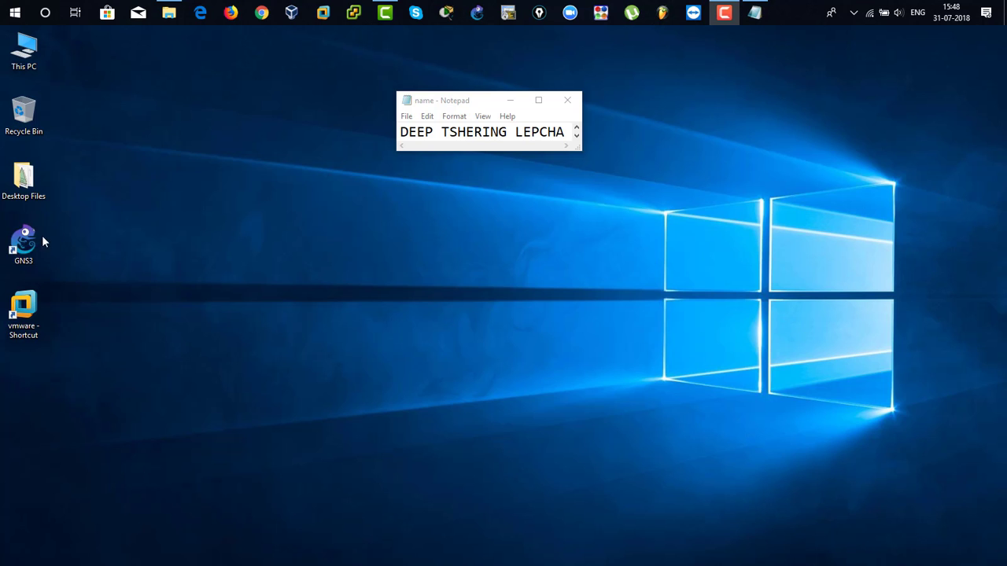
- Launch GNS3 and create a project named untitled, overwriting the existing project of that name
double_click(23, 245)
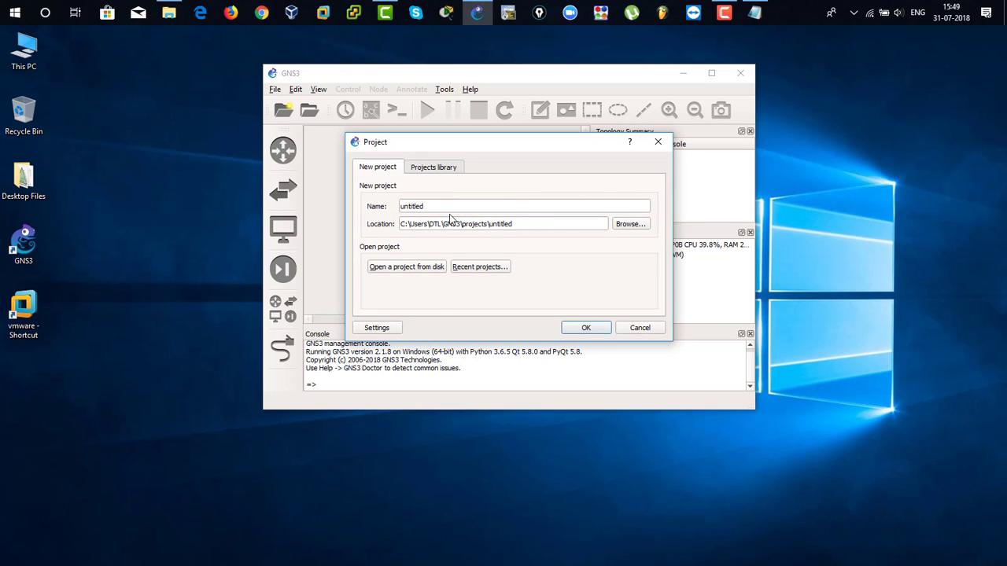
left_click_drag(437, 207, 377, 205)
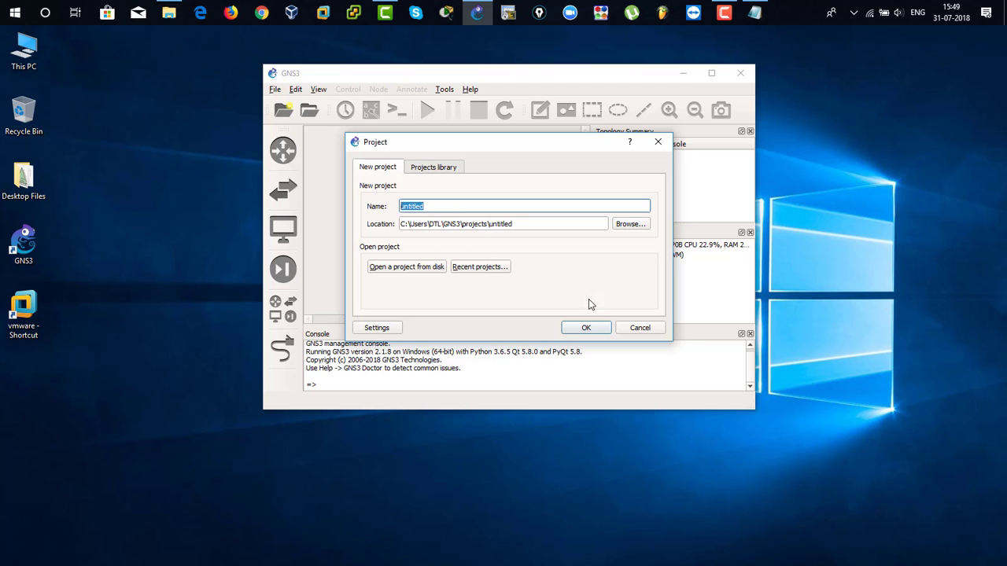
left_click(589, 328)
left_click(515, 257)
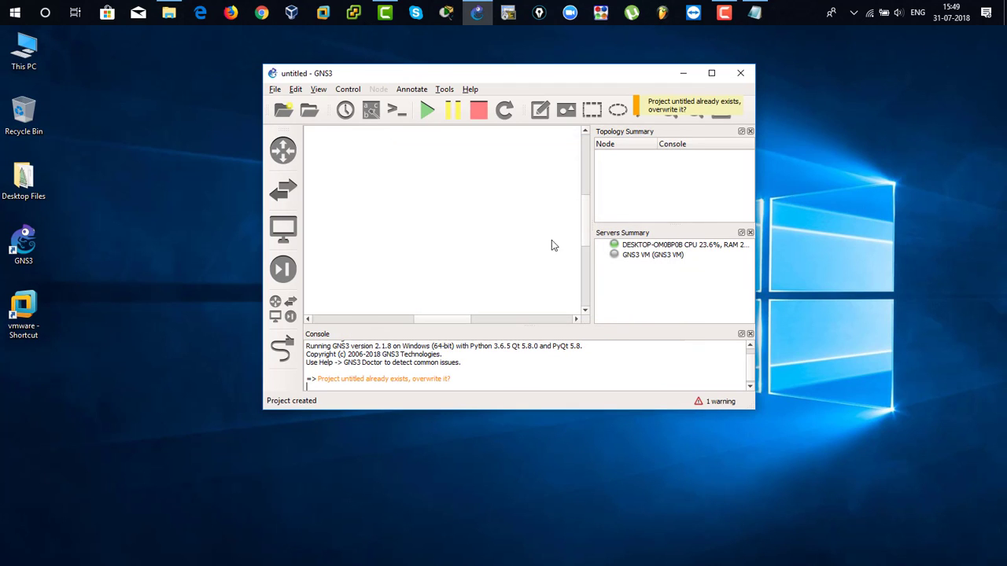
double_click(449, 73)
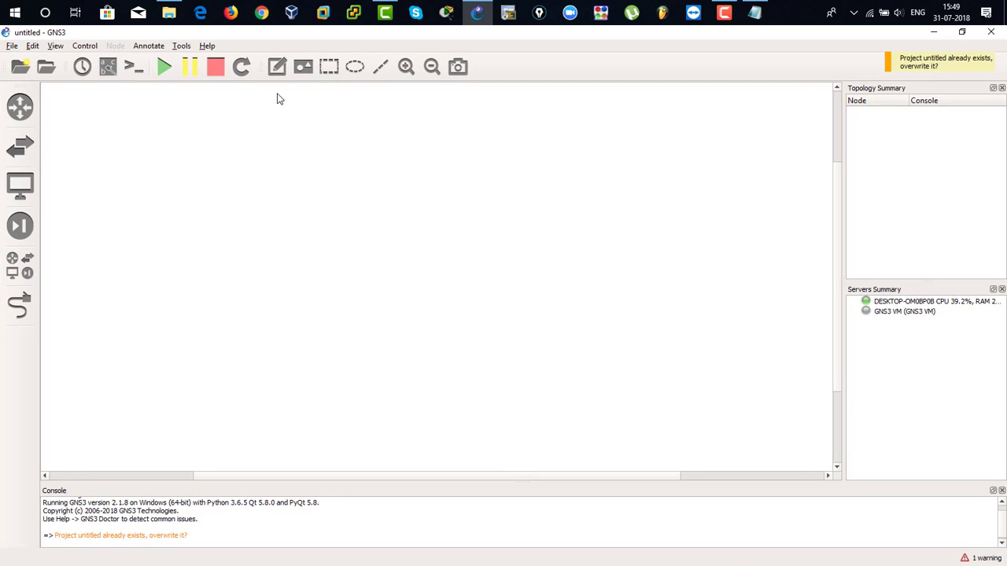
- Delete the c3725 and c7200 IOS router templates in the preferences and apply the change
left_click(20, 106)
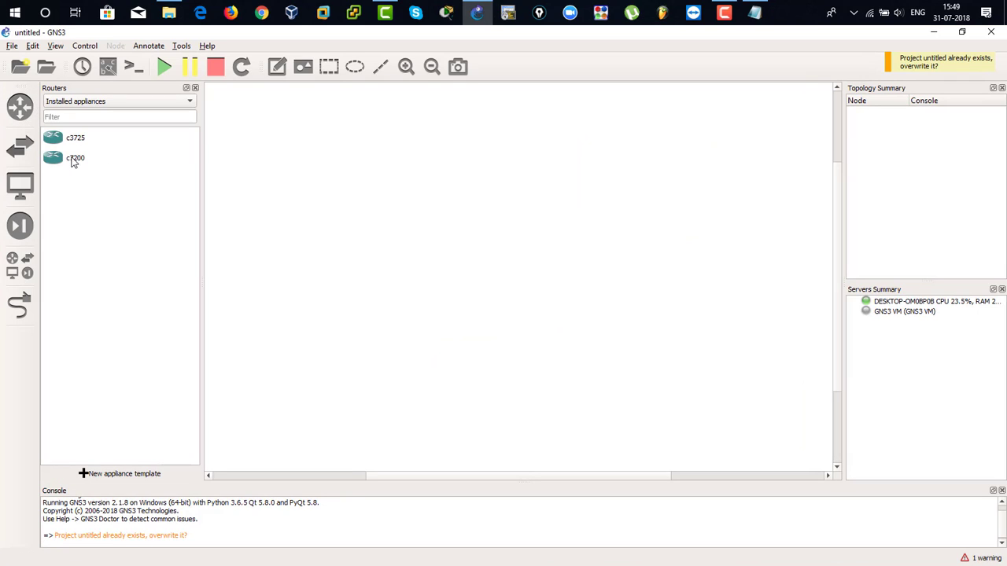
left_click(56, 46)
mouse_move(33, 47)
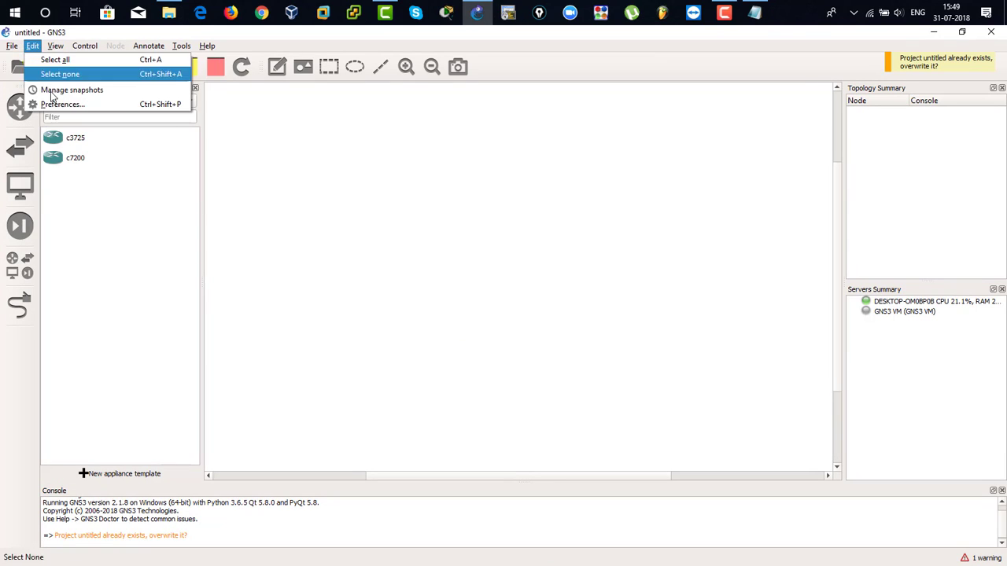
left_click(57, 104)
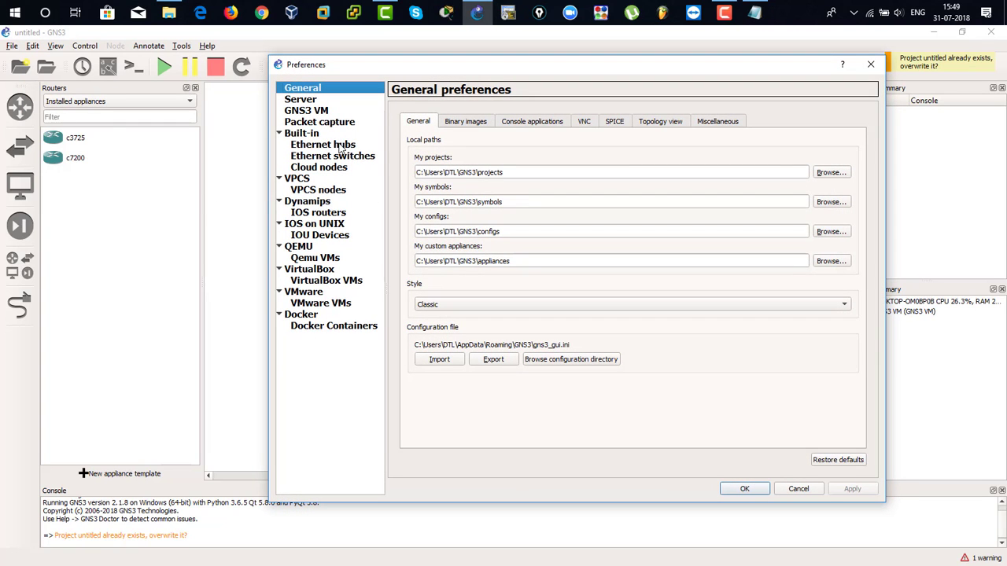
left_click(324, 214)
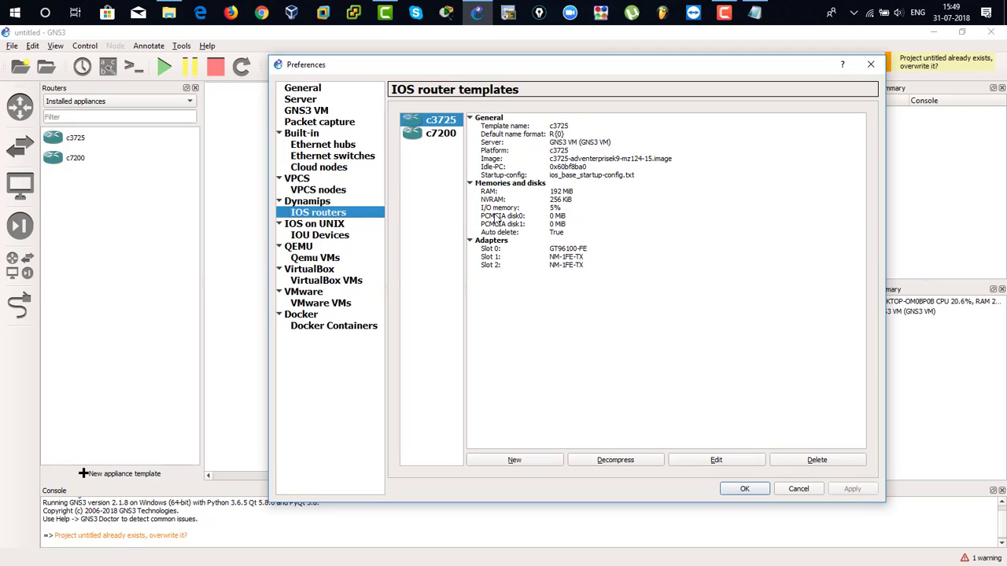
left_click(795, 461)
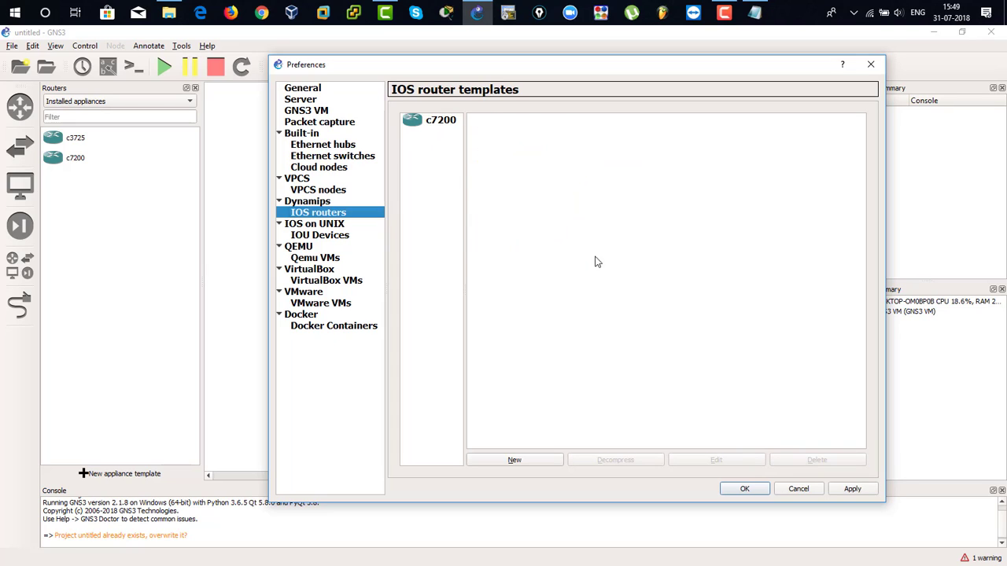
left_click(441, 122)
left_click(816, 460)
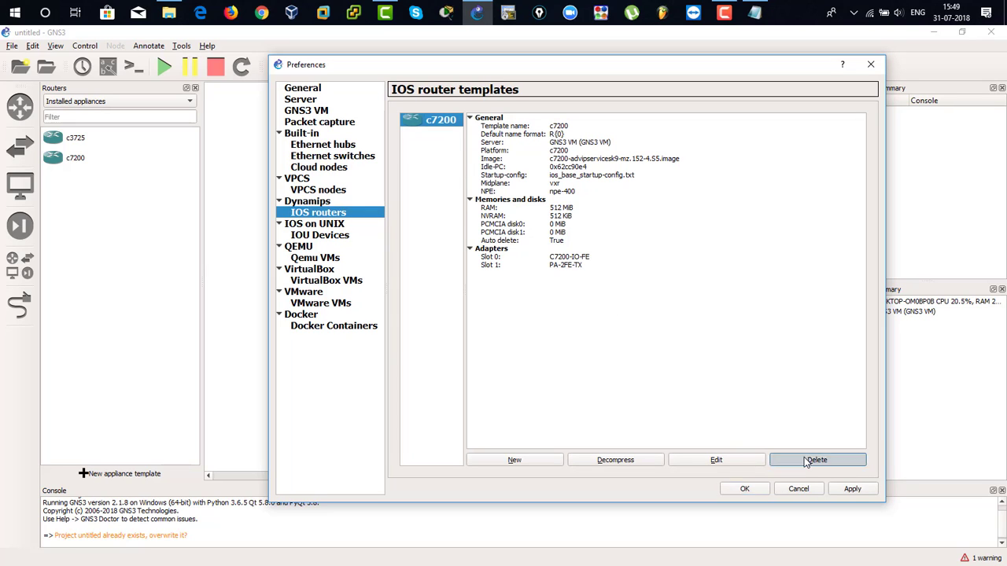
left_click(852, 488)
left_click(753, 488)
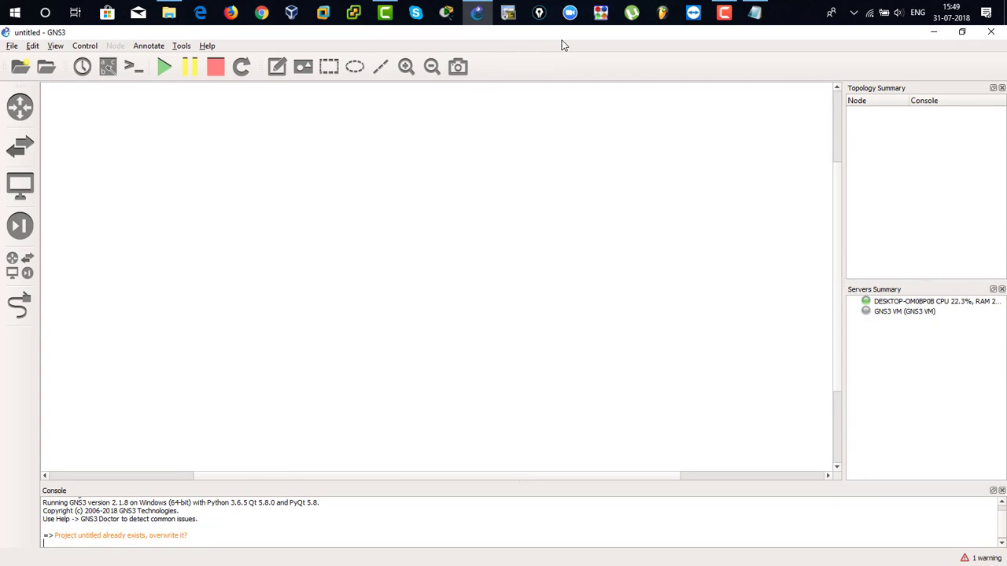
- Minimize GNS3 and open the GNS3.VM.VMware.Workstation.2.1.8 archive from the GNS3-2.1.8 (31-July-2018) folder, dismissing the licence reminder
left_click_drag(561, 38, 483, 98)
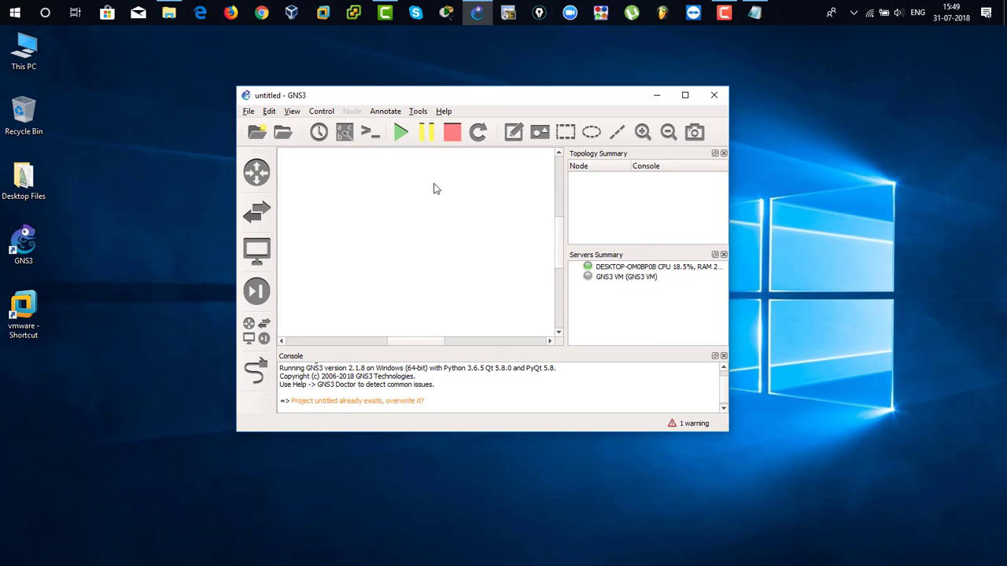
left_click(656, 96)
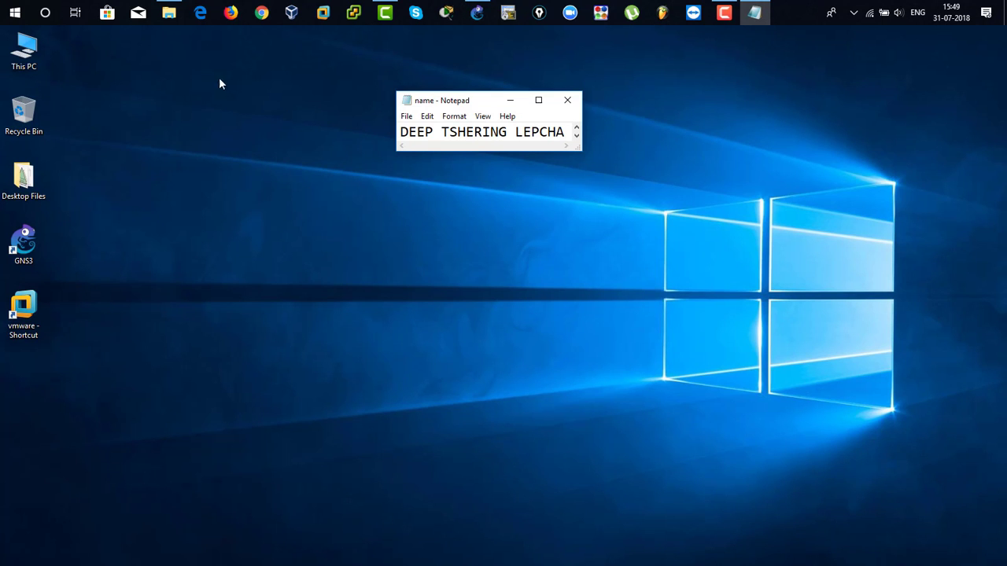
left_click(168, 12)
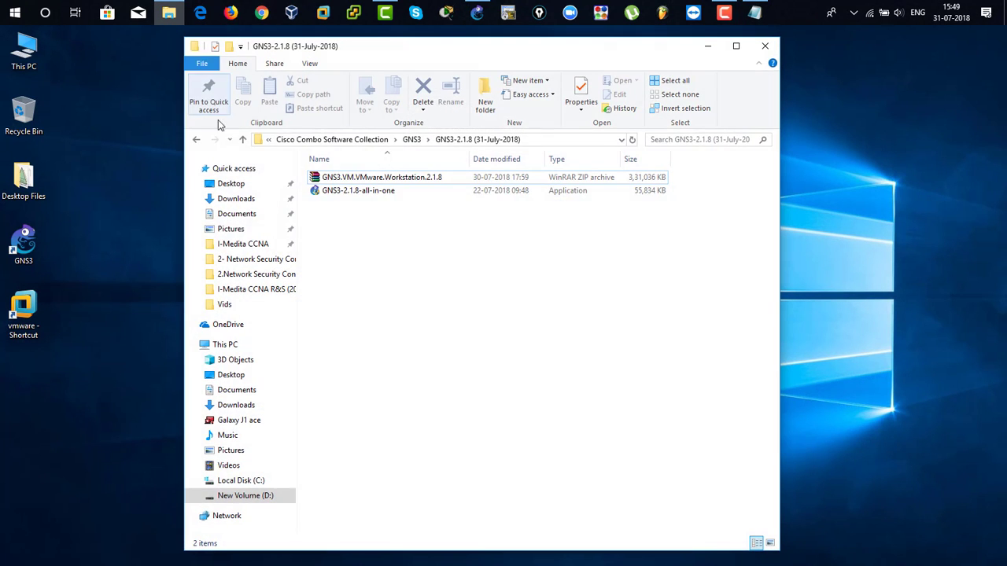
double_click(388, 180)
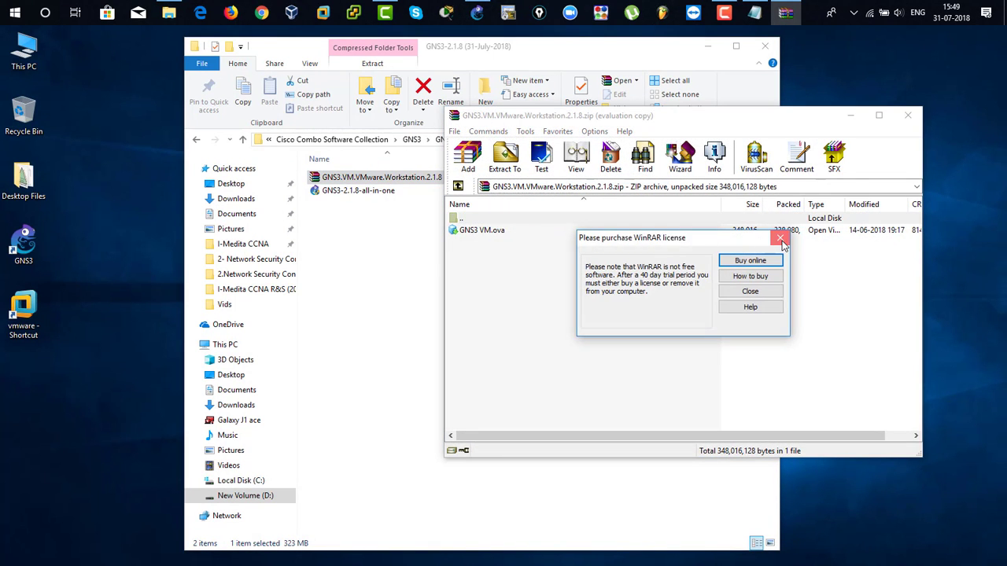
left_click(777, 234)
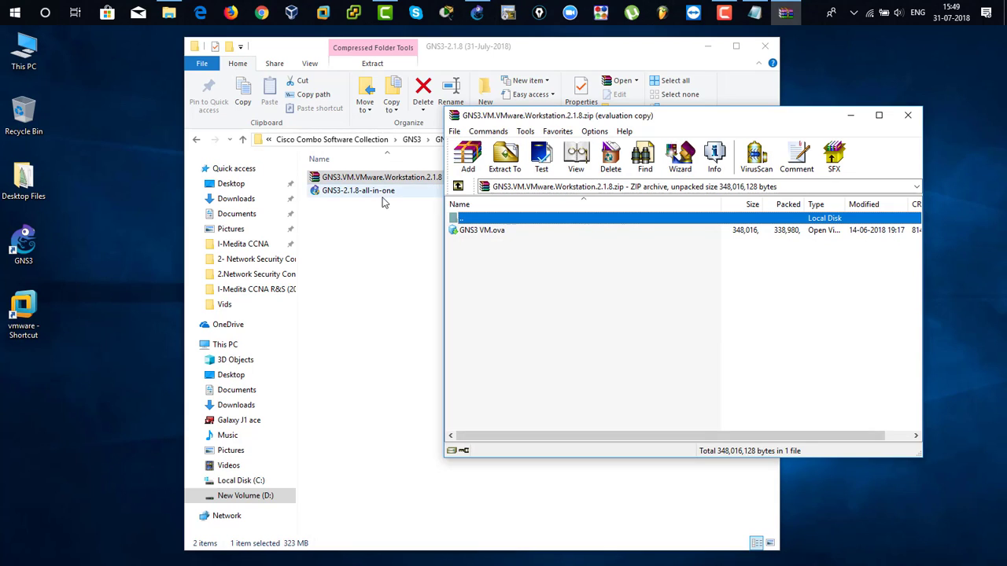
- Import GNS3 VM.ova into VMware Workstation as GNS3 VM at the default storage path, and close the archive
double_click(496, 230)
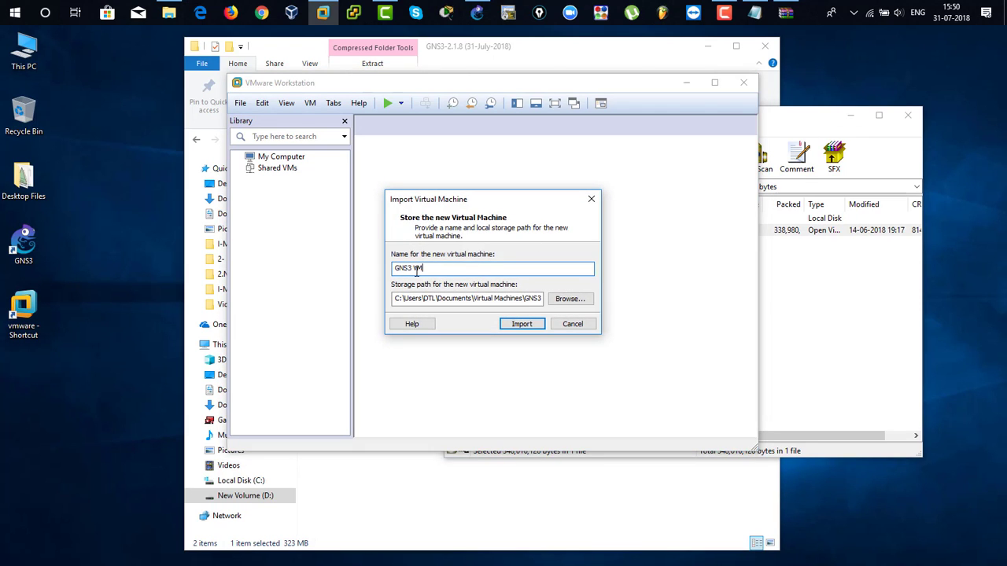
left_click(522, 324)
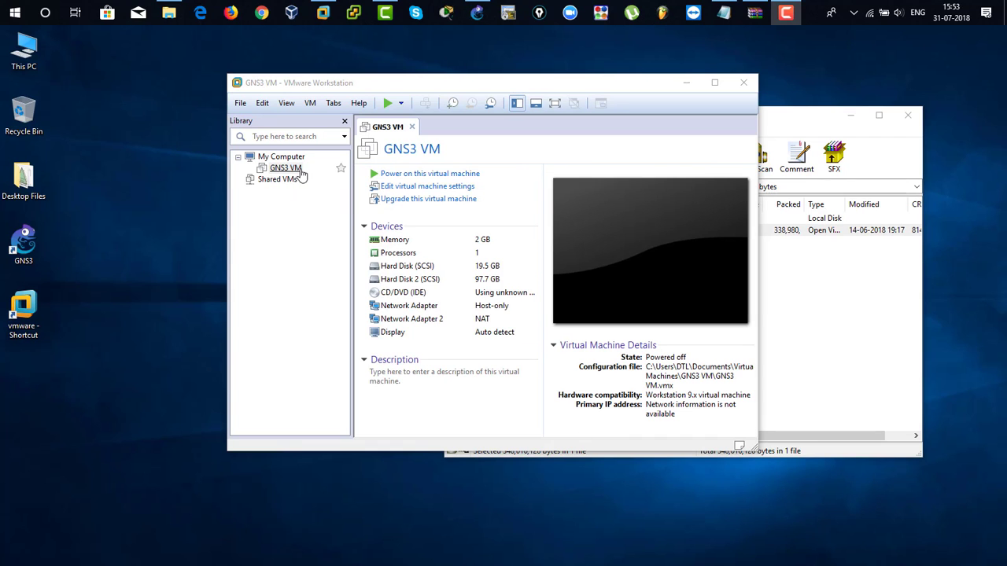
left_click(859, 238)
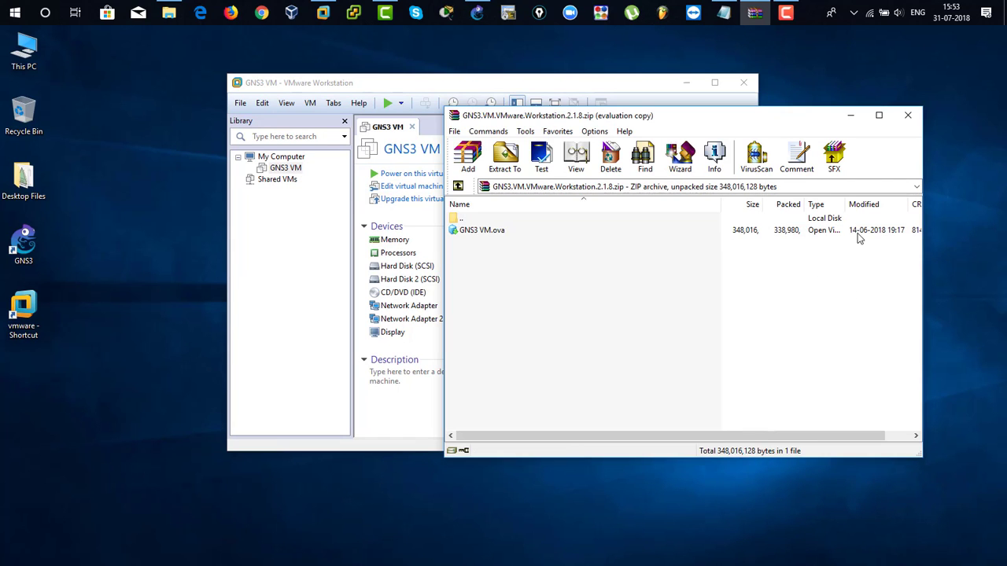
left_click(908, 115)
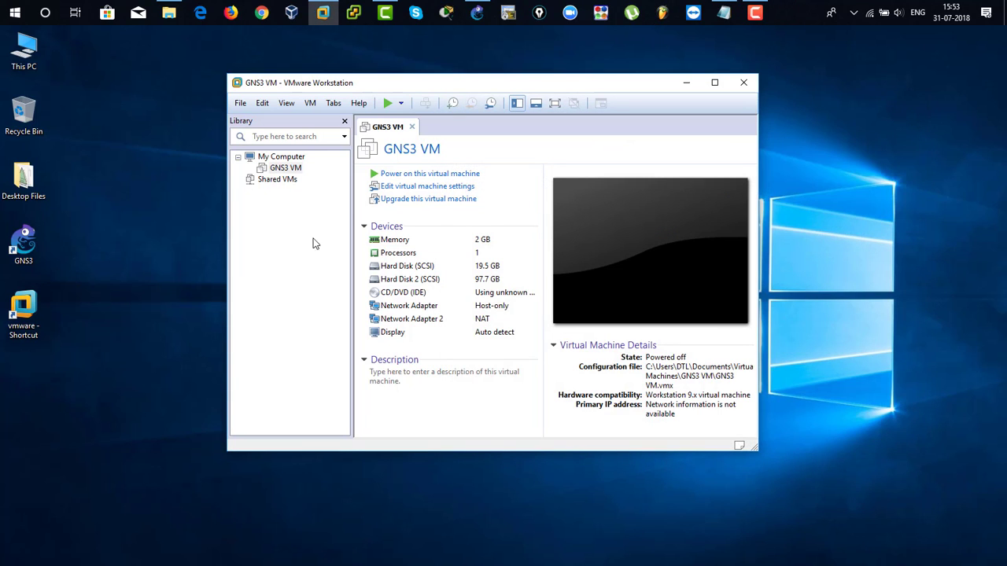
- Power on the imported GNS3 VM in VMware Workstation
left_click(296, 174)
right_click(296, 173)
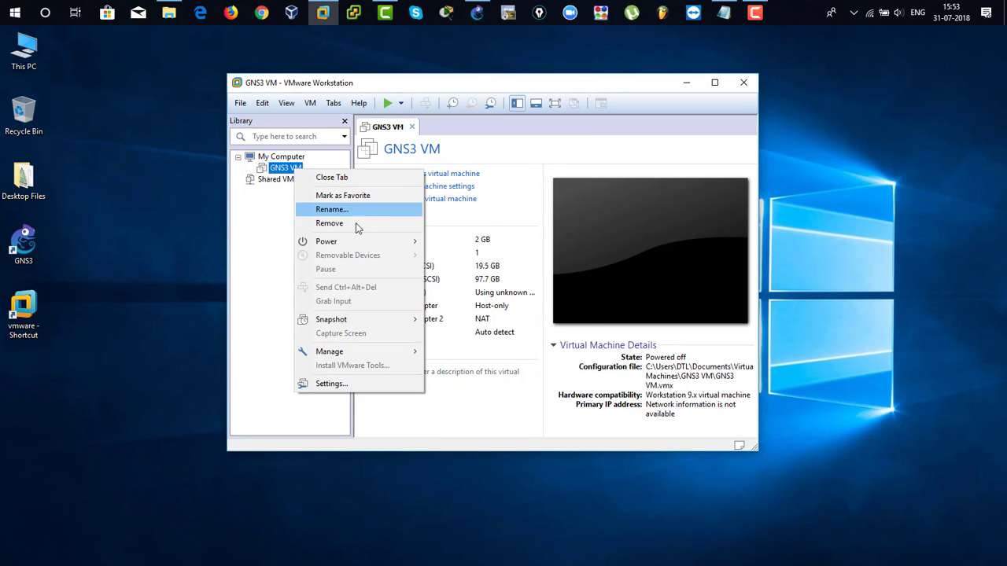
mouse_move(368, 240)
left_click(499, 241)
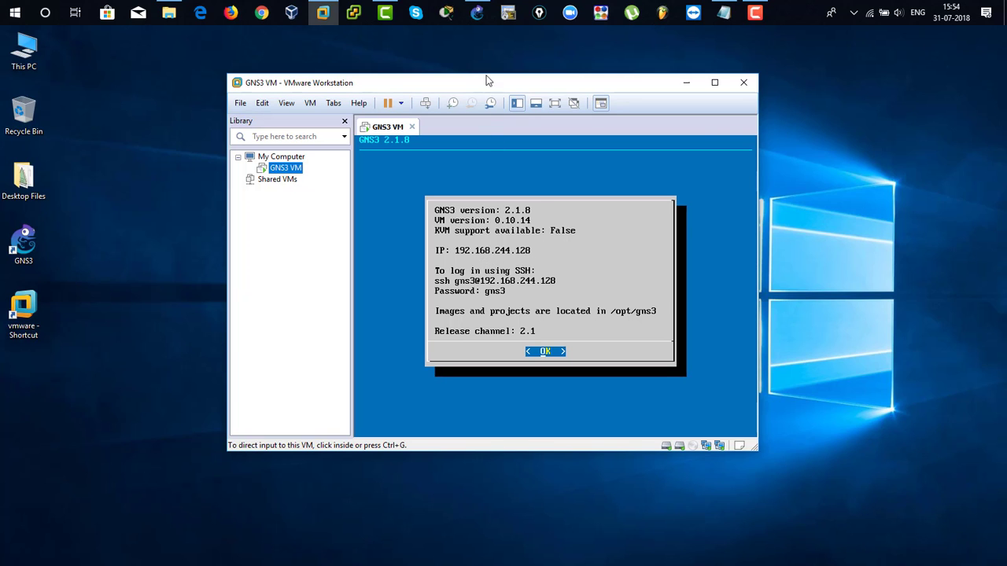
- Switch to GNS3 and start the Setup Wizard with the server type for modern IOS, ASA and non-Cisco appliances
left_click(477, 13)
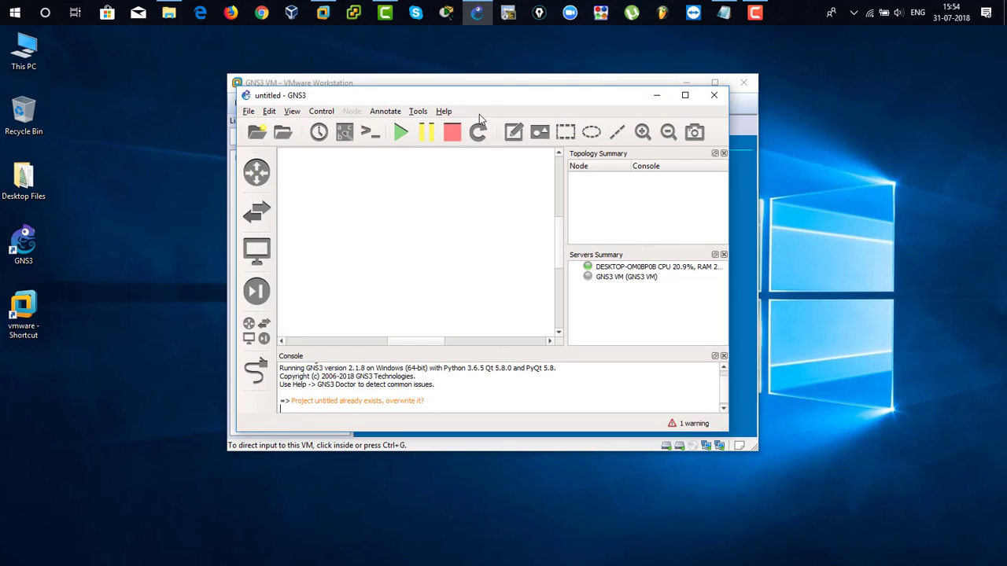
double_click(493, 95)
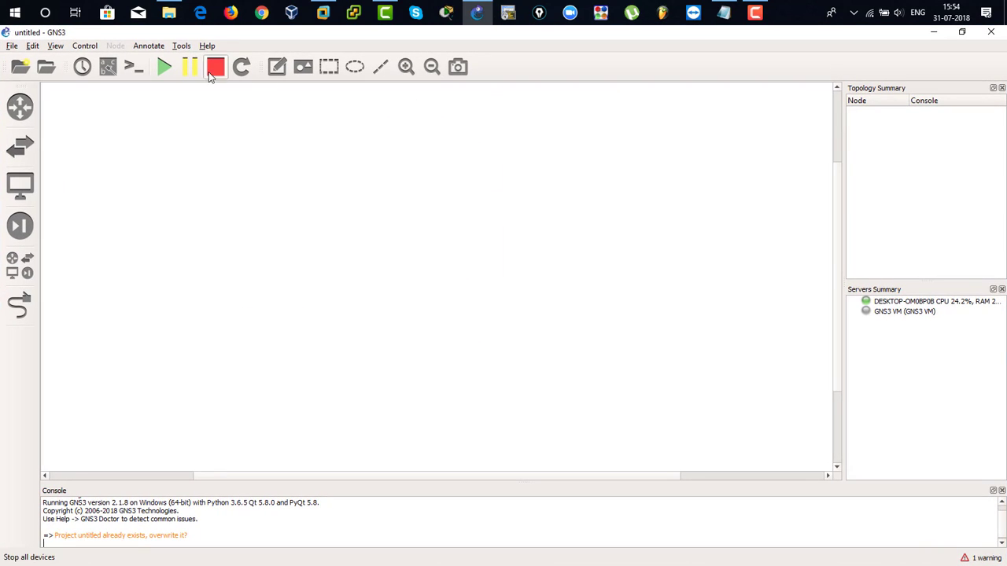
left_click(182, 47)
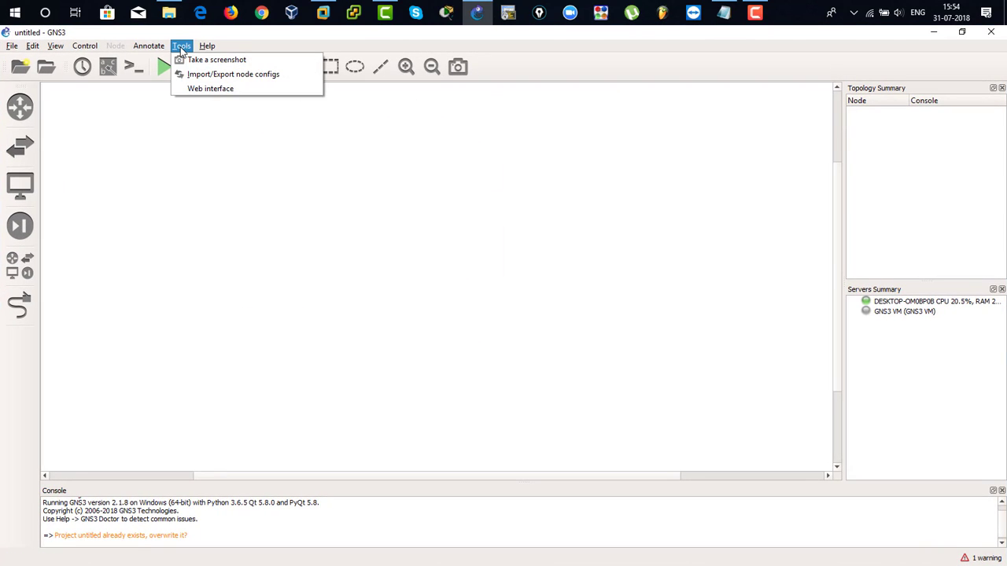
mouse_move(217, 49)
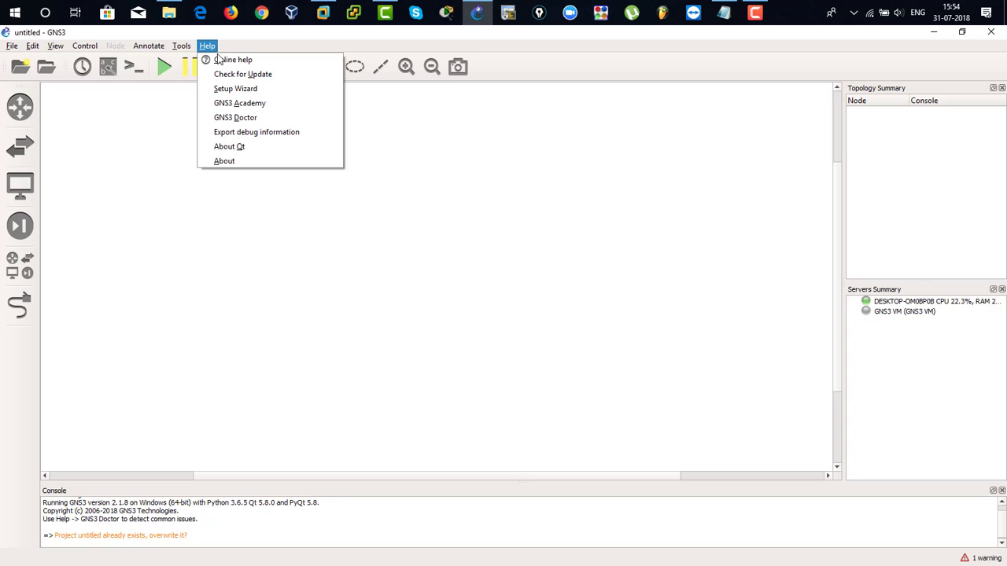
left_click(236, 88)
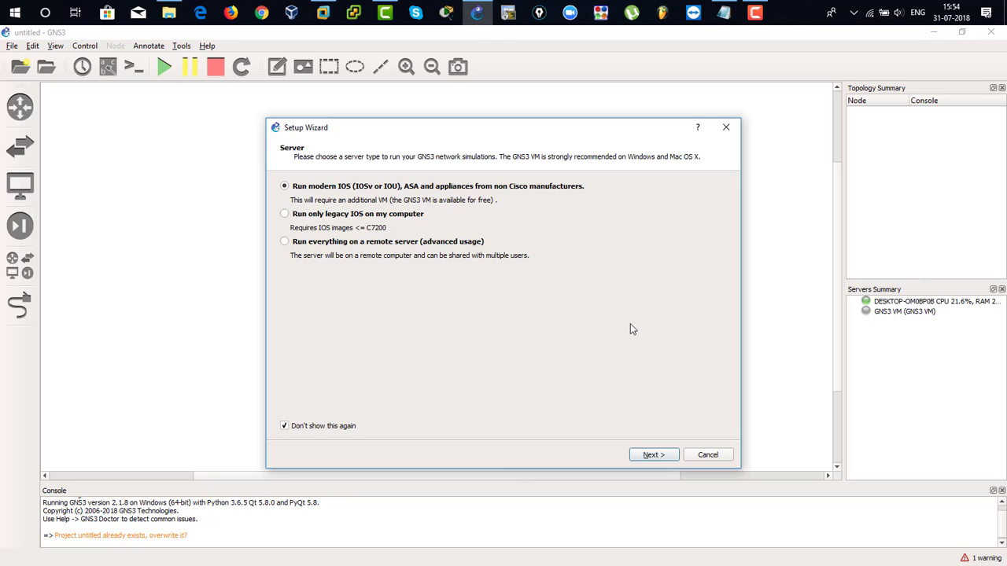
left_click(656, 457)
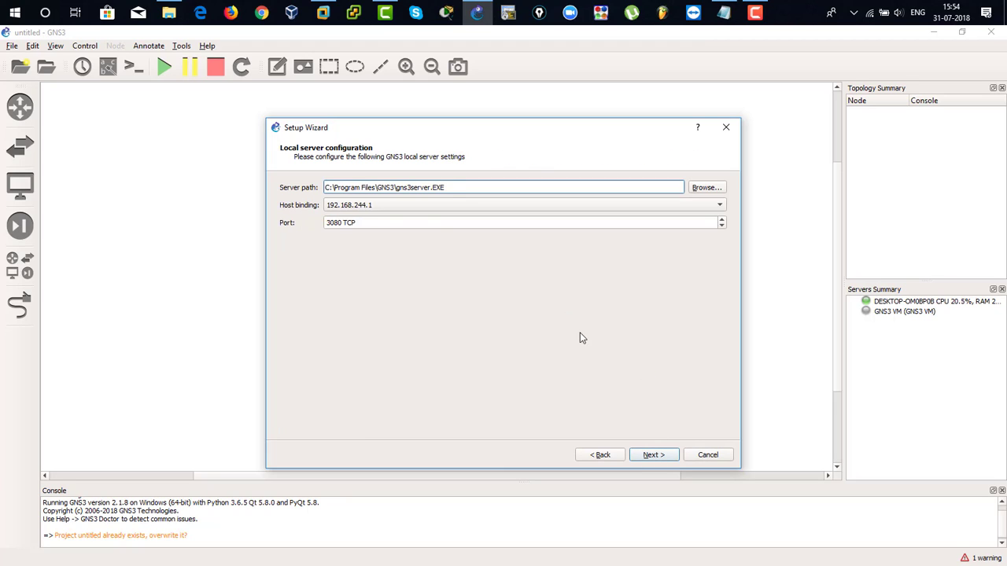
- Check the running VM's IP address and set the local server's host binding to 192.168.244.1 on the same subnet
left_click(407, 206)
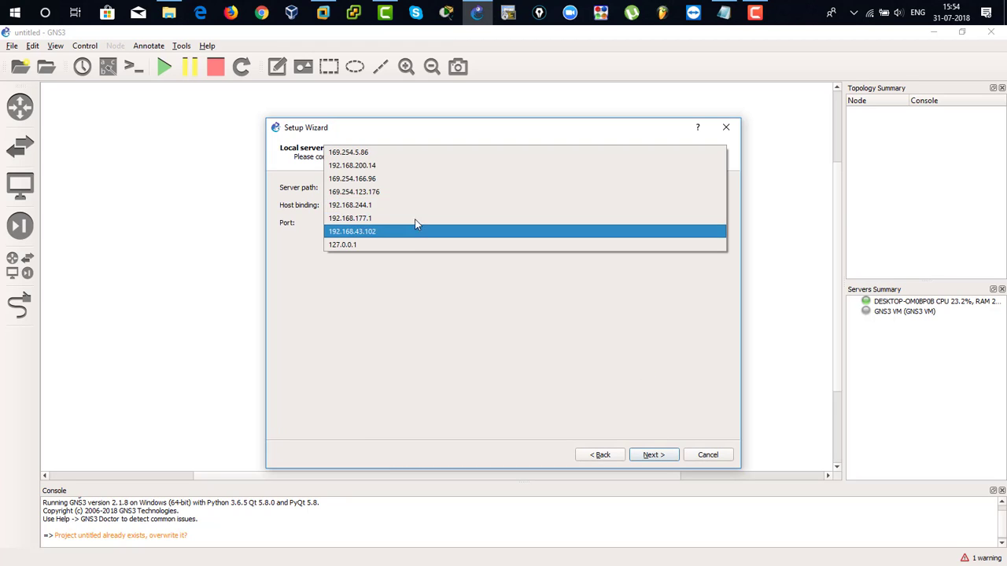
left_click(324, 19)
left_click_drag(378, 85, 626, 64)
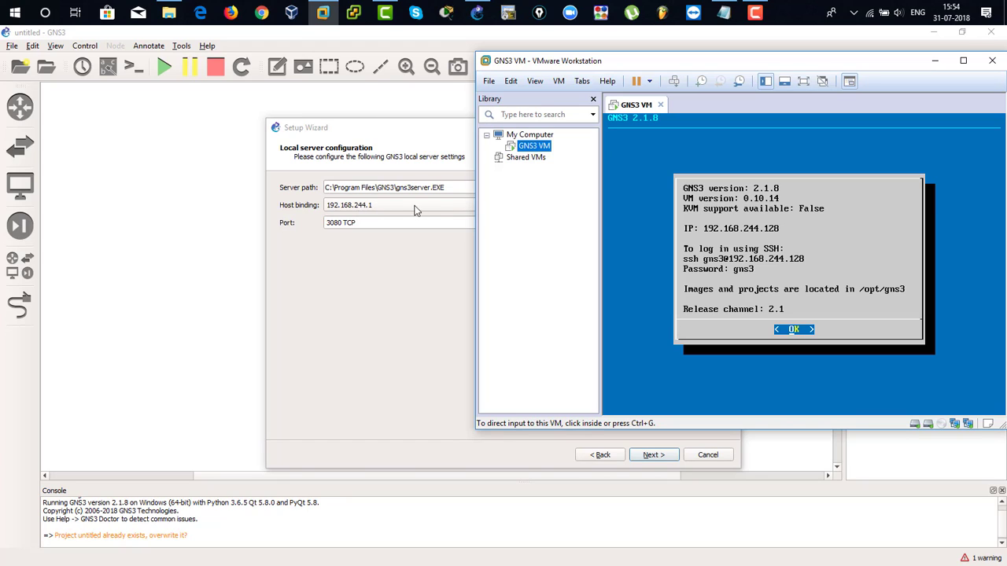
left_click(430, 131)
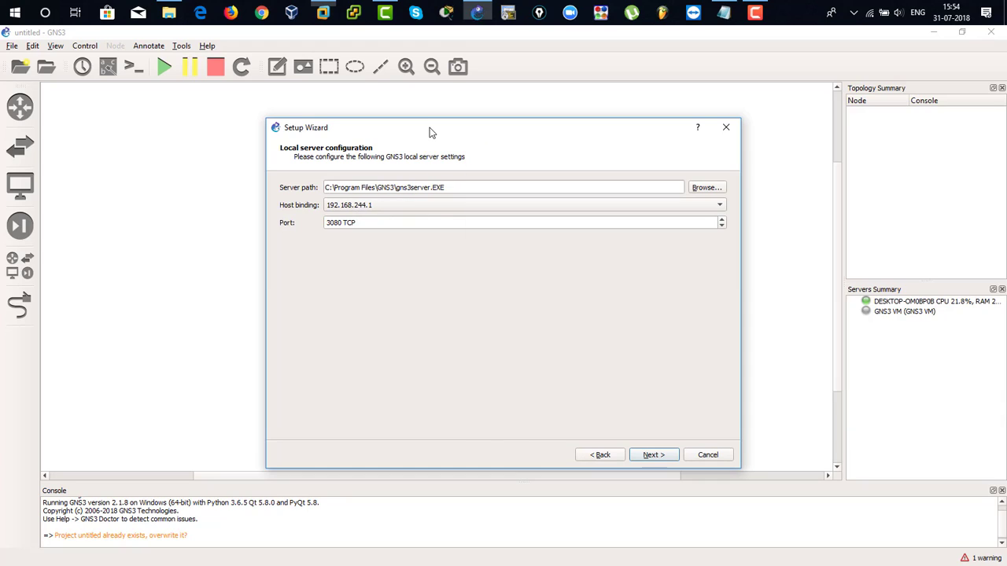
left_click(408, 206)
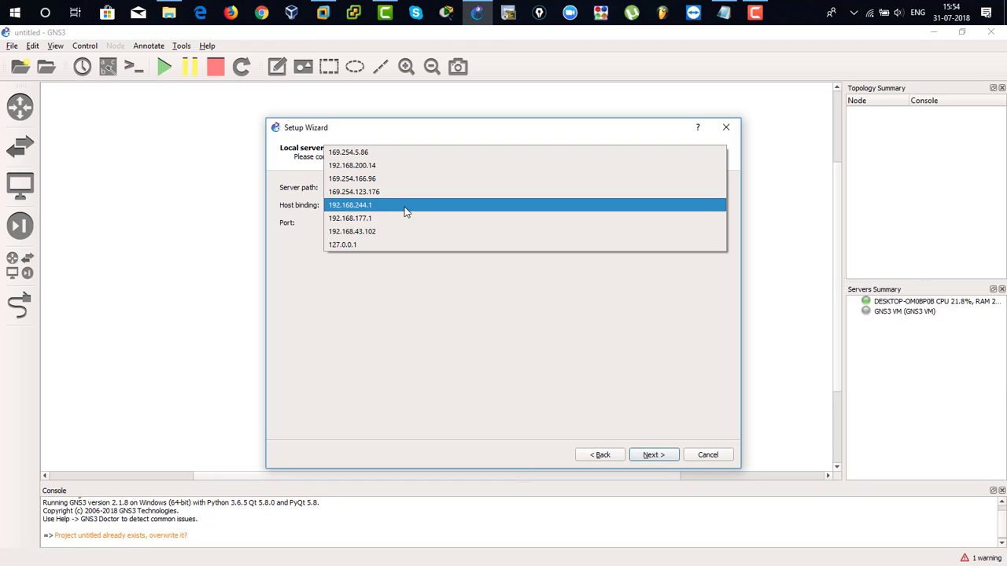
left_click(406, 211)
left_click(649, 457)
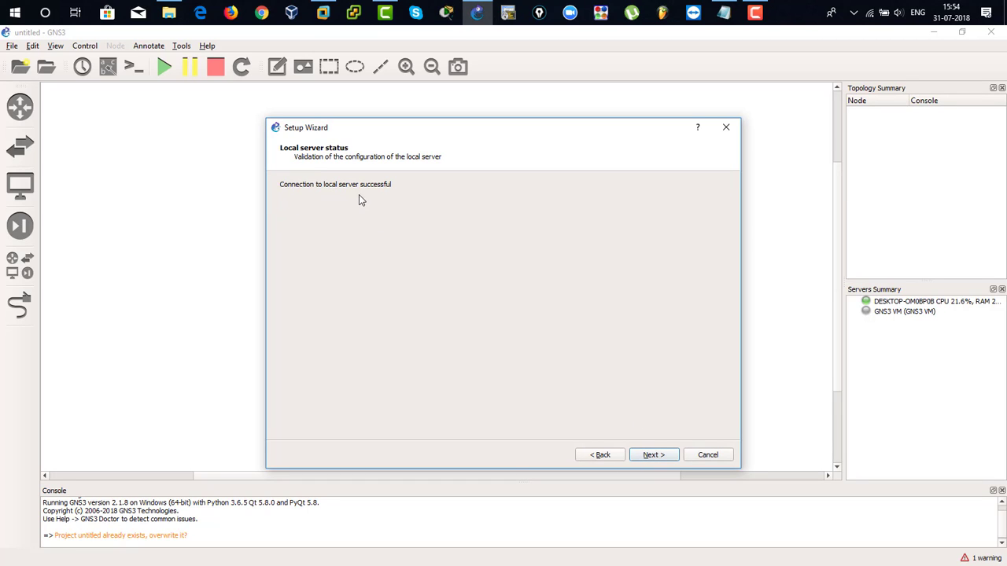
- Continue past the local server validation to the GNS3 VM settings and review its vCPU cores and RAM size
left_click(650, 455)
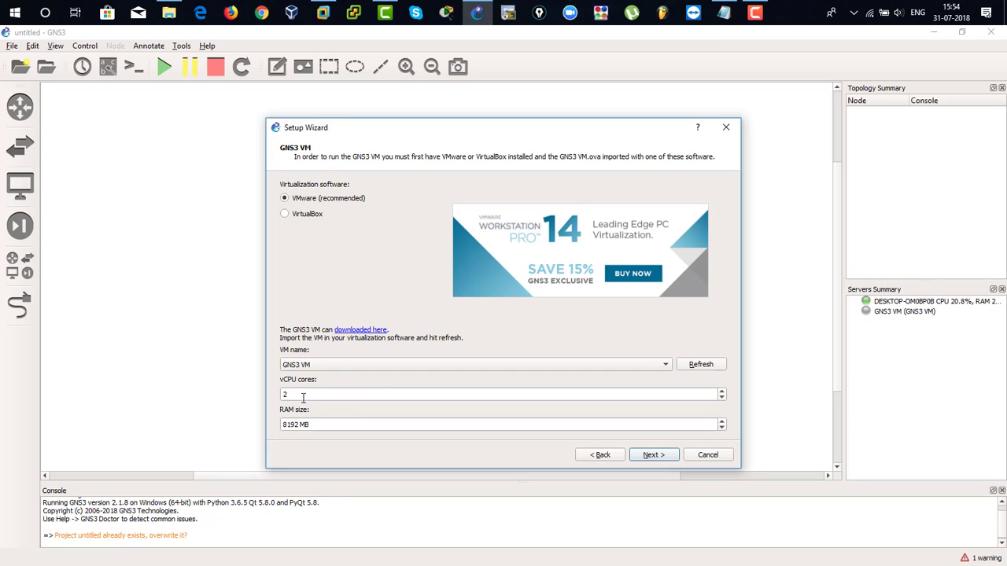
left_click_drag(296, 393, 274, 394)
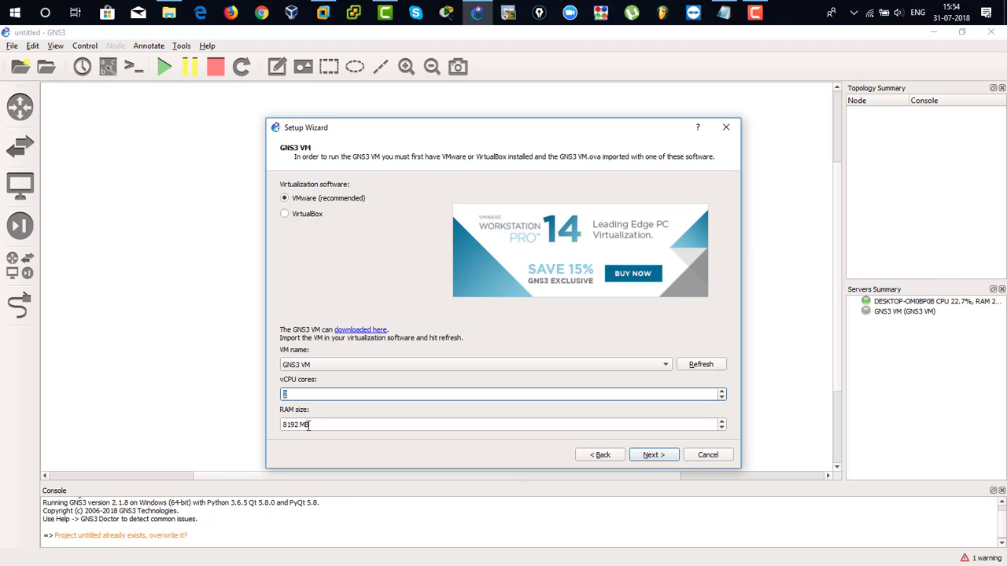
left_click_drag(299, 427, 285, 427)
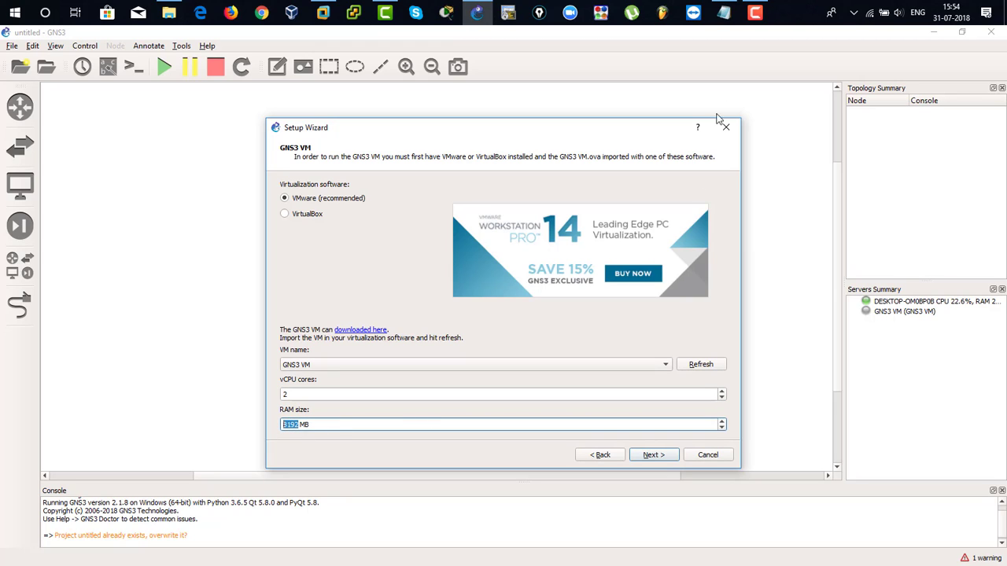
- Check the host computer's memory usage and available RAM in Task Manager, and close it
right_click(788, 17)
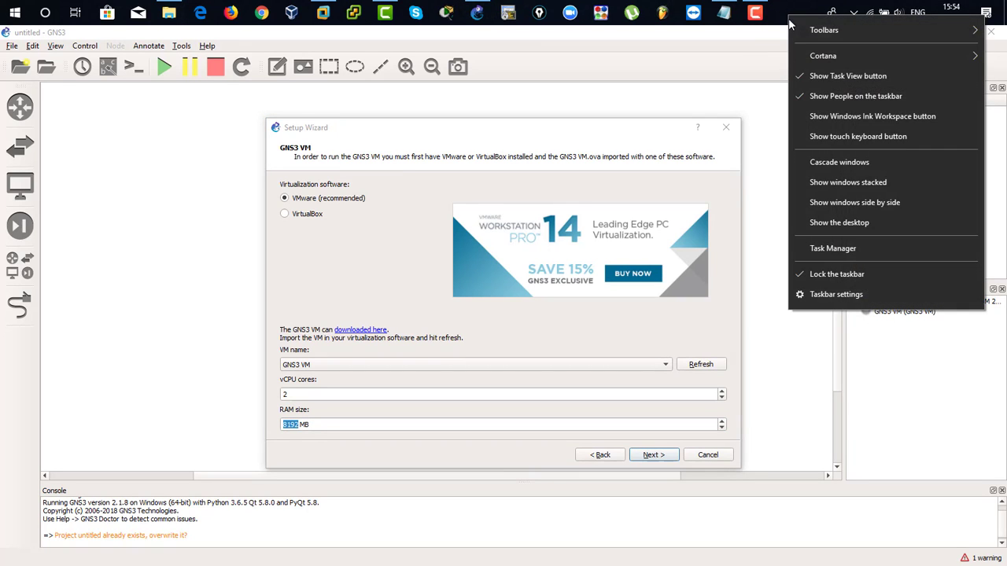
left_click(821, 248)
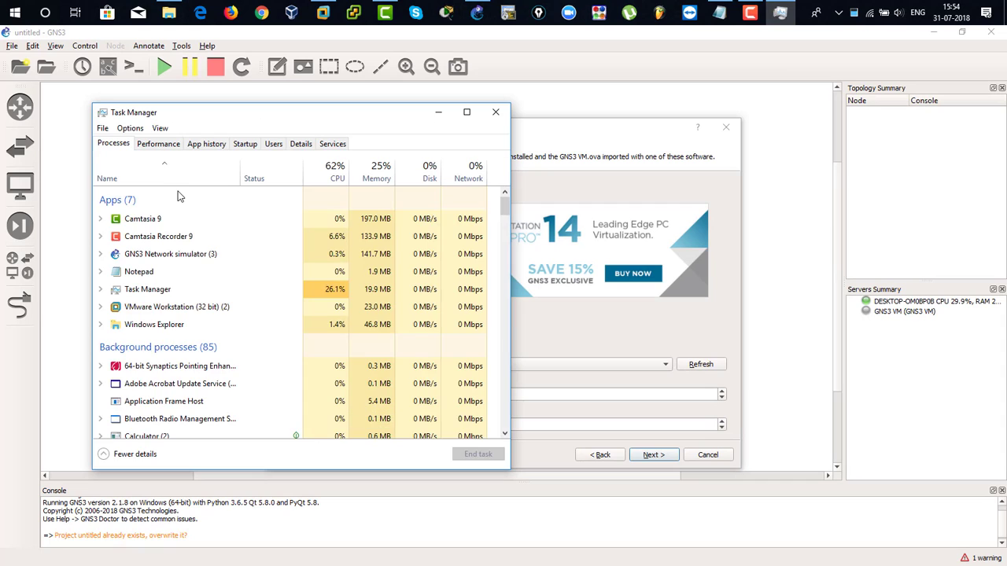
left_click(157, 144)
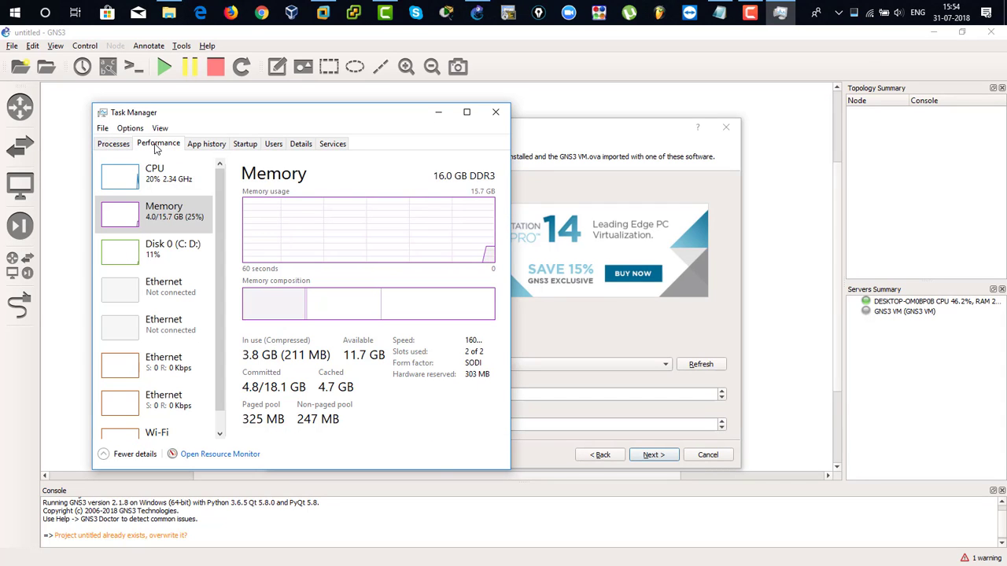
left_click(166, 210)
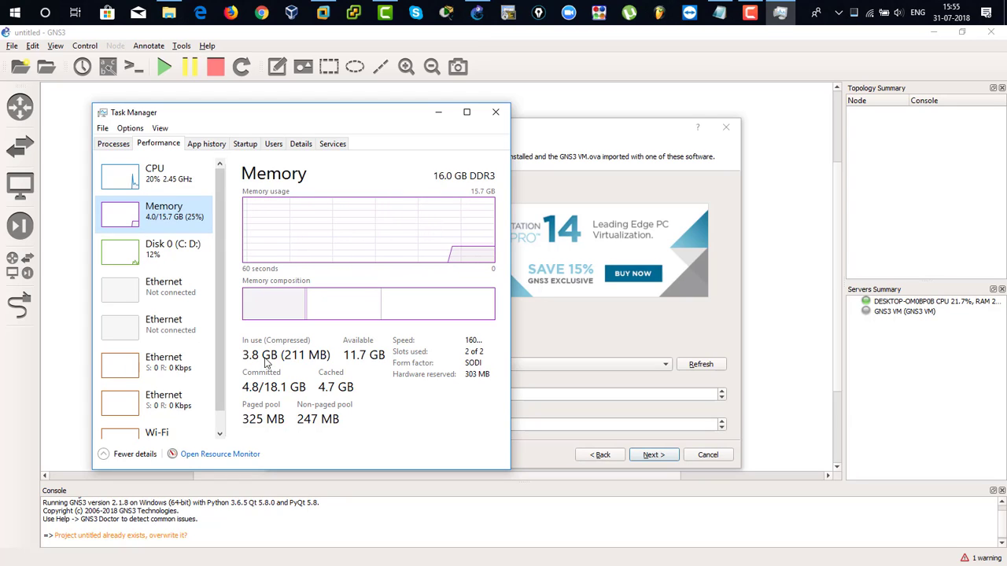
left_click(496, 112)
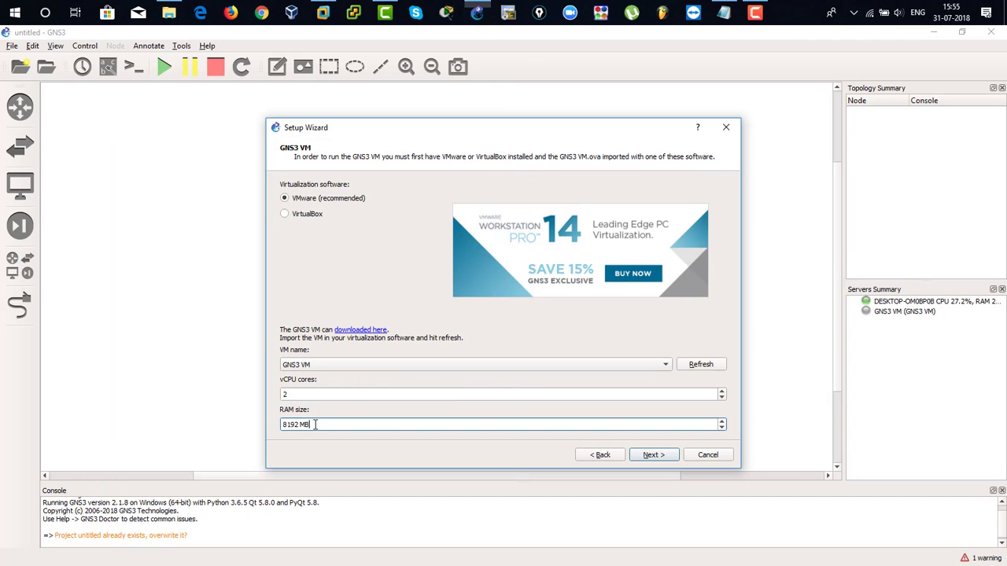
- Accept VMware with GNS3 VM, 2 vCPU cores and 8192 MB of RAM, and finish the Setup Wizard
left_click(651, 456)
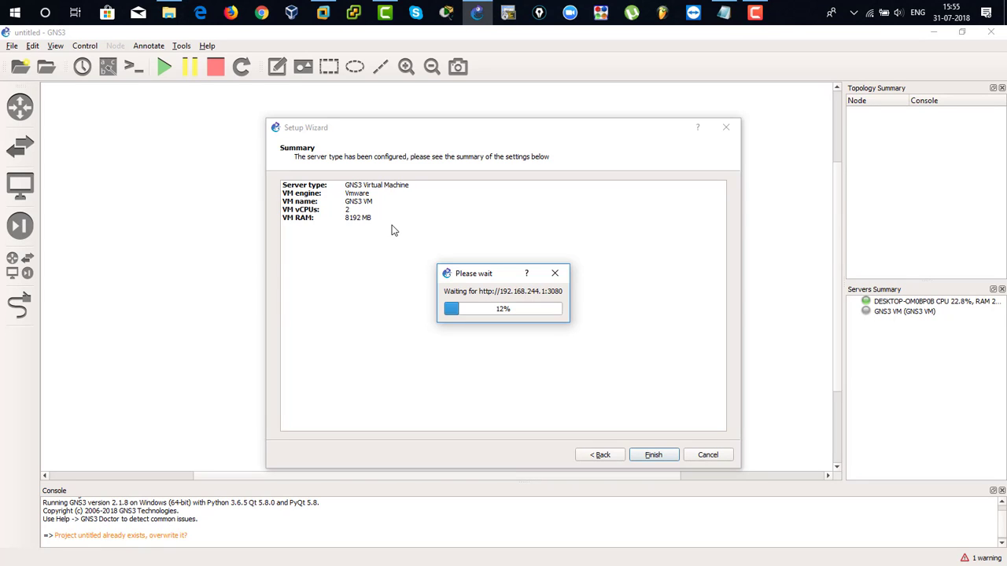
left_click(652, 460)
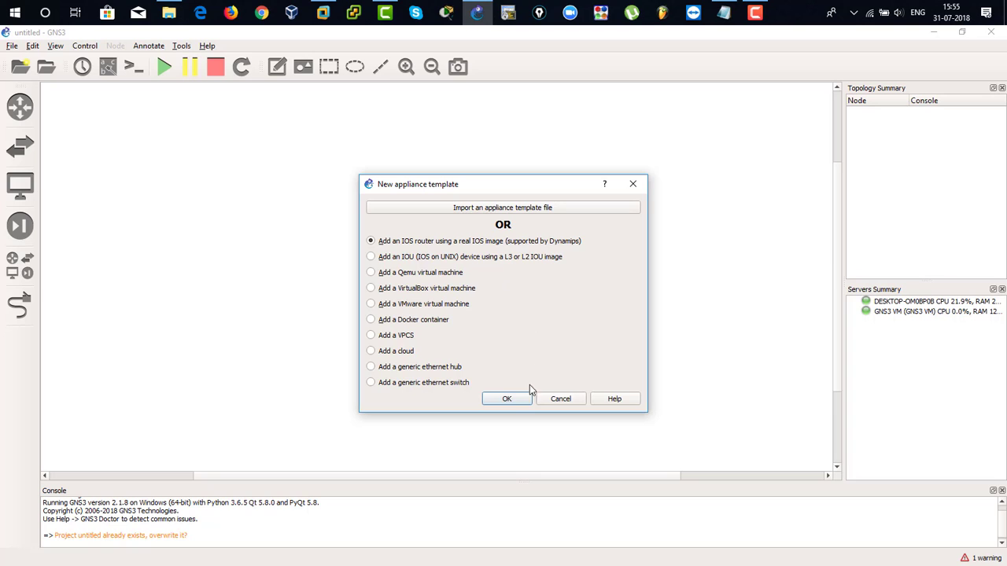
- Start a new IOS router template running on the GNS3 VM and browse for its image in D:'s Cisco Combo Software Collection folder
left_click(510, 396)
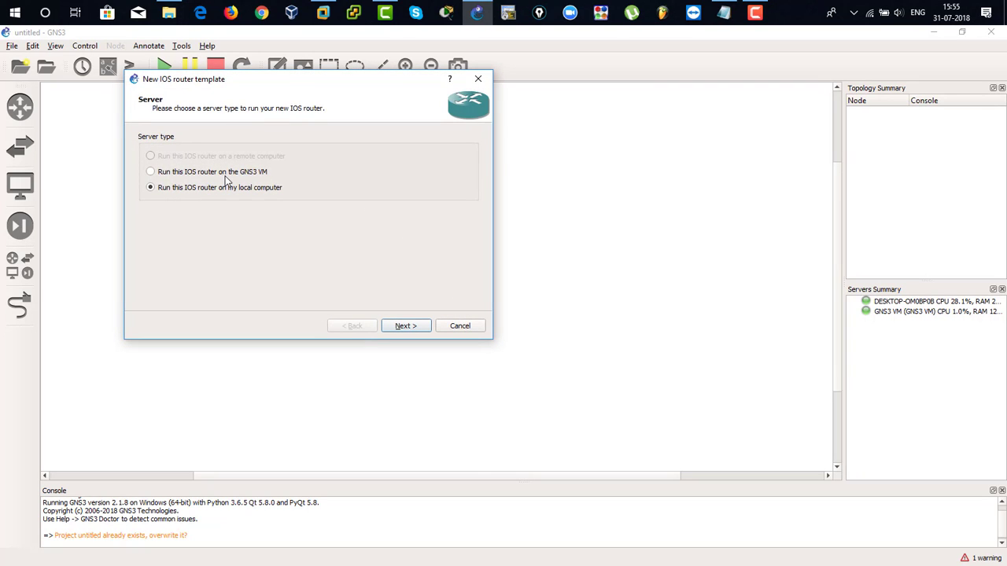
left_click(407, 326)
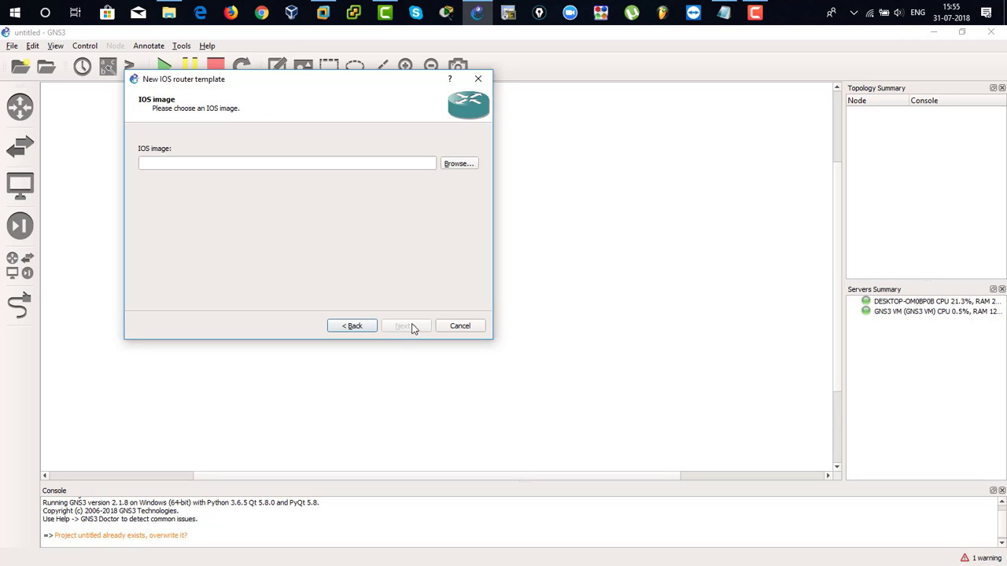
left_click(449, 165)
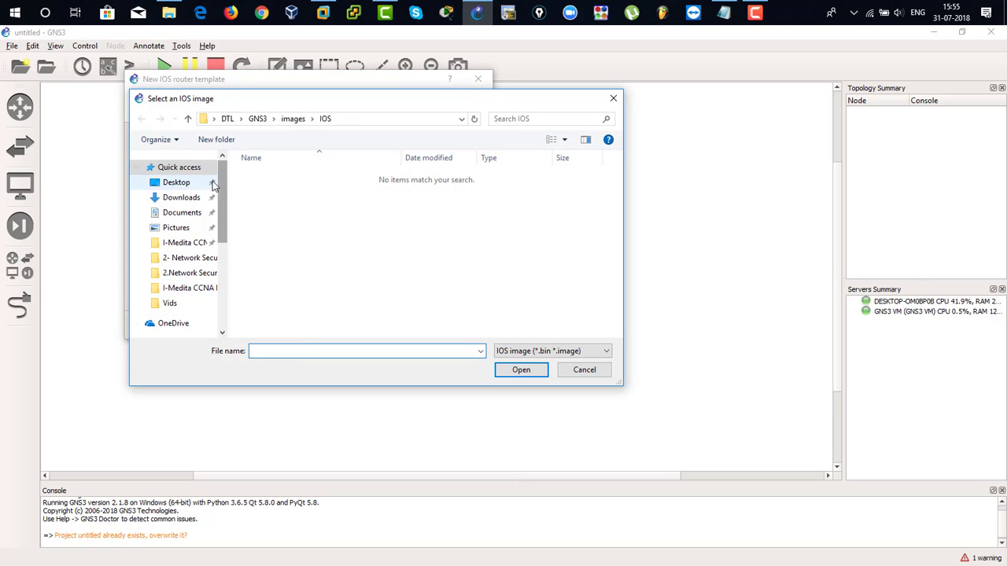
scroll(184, 308, "down", 1)
left_click(173, 318)
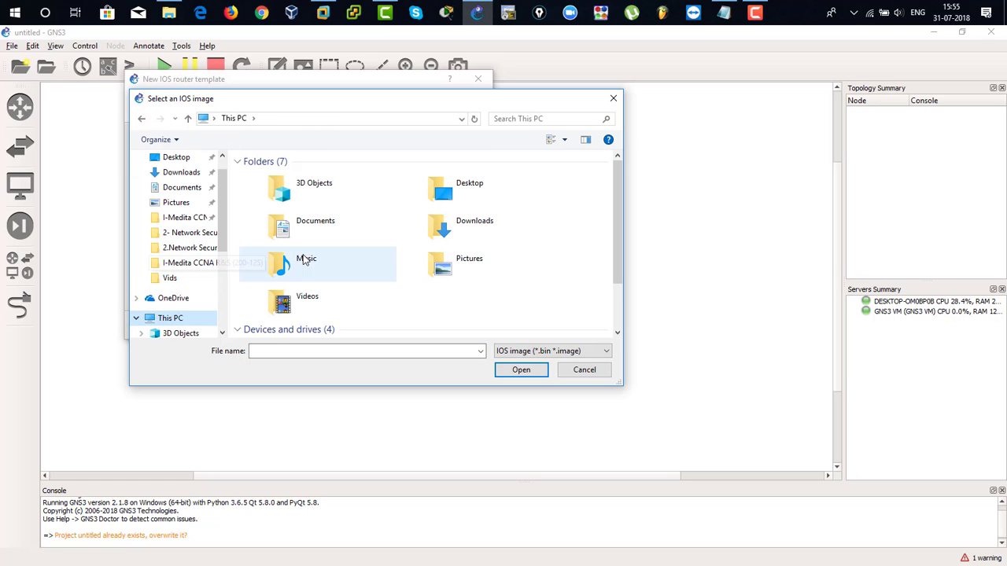
scroll(338, 265, "down", 2)
double_click(319, 315)
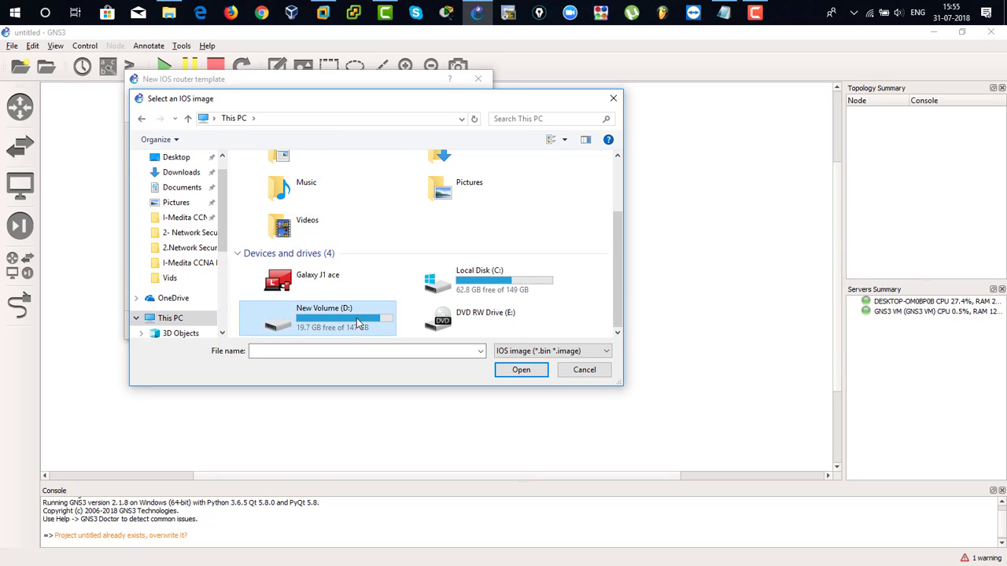
left_click(319, 218)
double_click(317, 219)
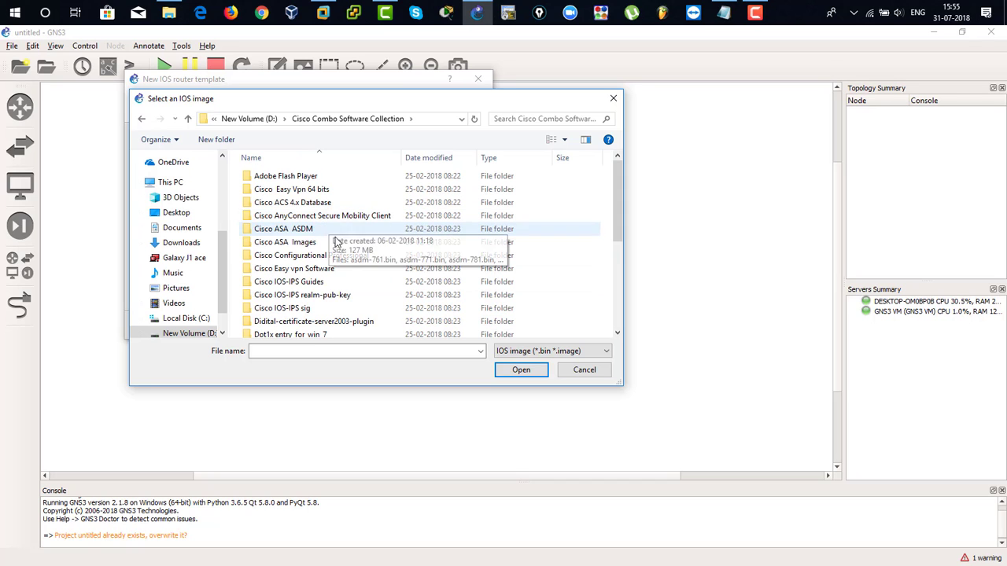
- Load c3725-adventerprisek9-mz124-15.bin from GNS3 > GNS3-2.1.8 (31-July-2018) as the IOS image and decompress it
scroll(355, 271, "down", 2)
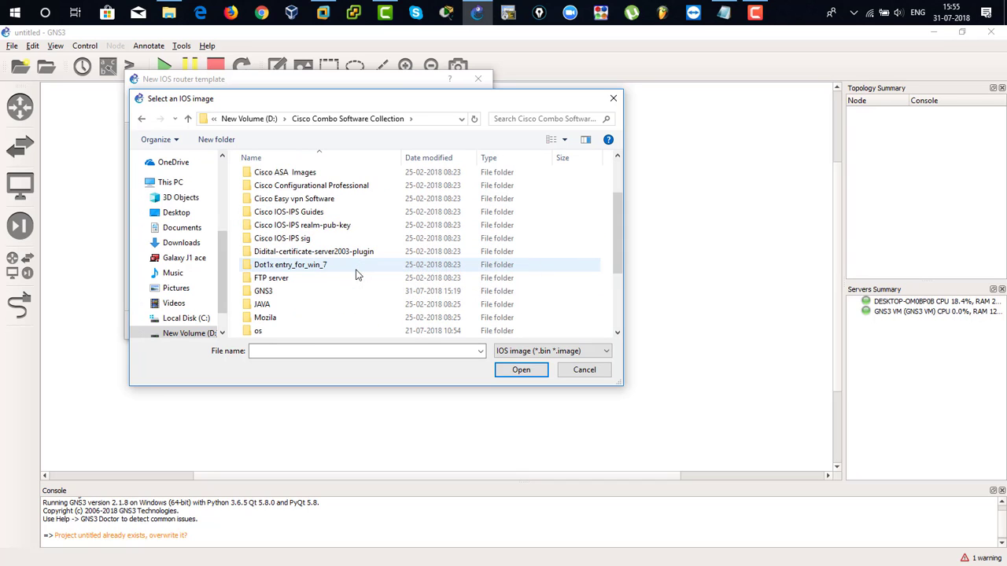
scroll(348, 270, "up", 1)
scroll(315, 278, "down", 1)
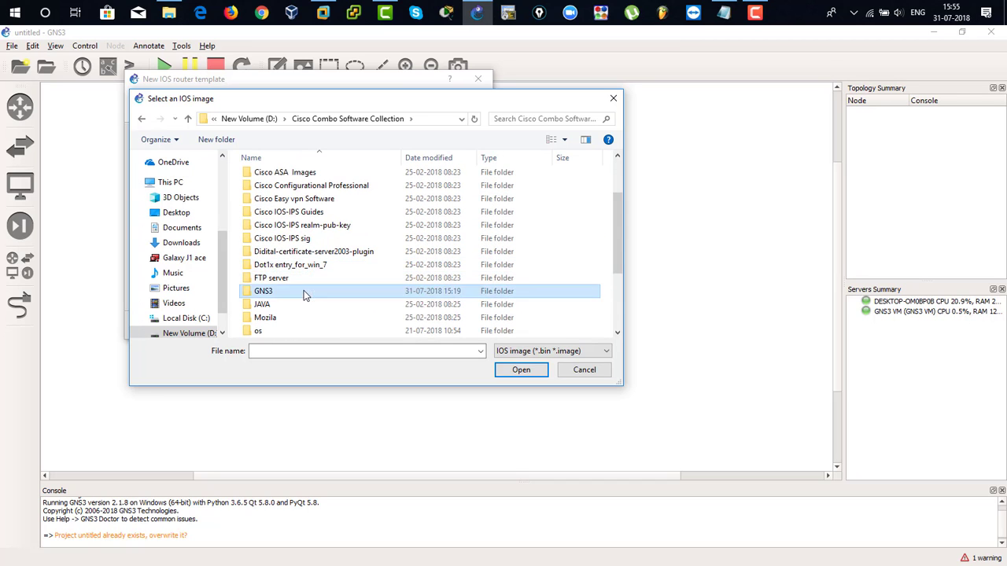
double_click(304, 291)
double_click(318, 216)
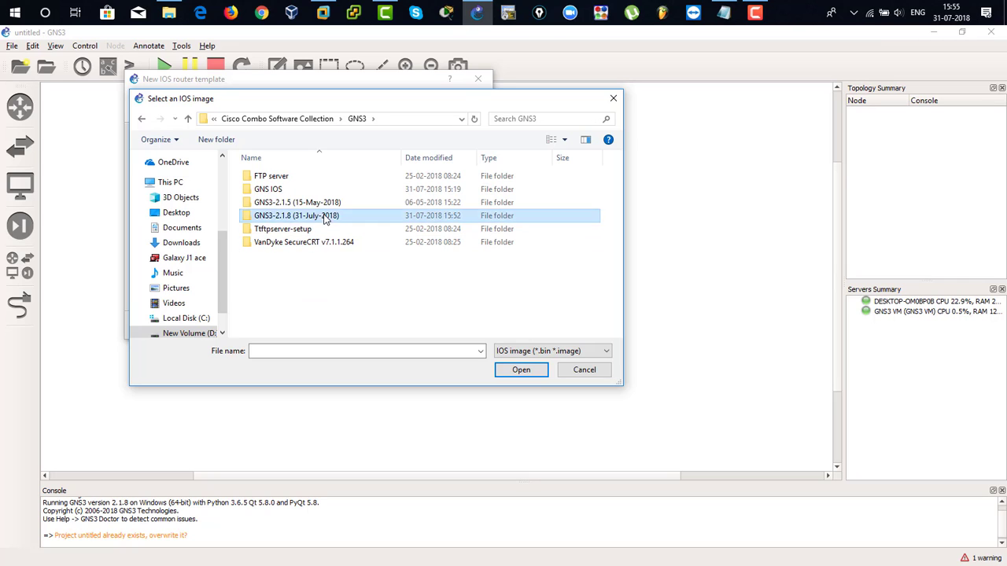
left_click(286, 178)
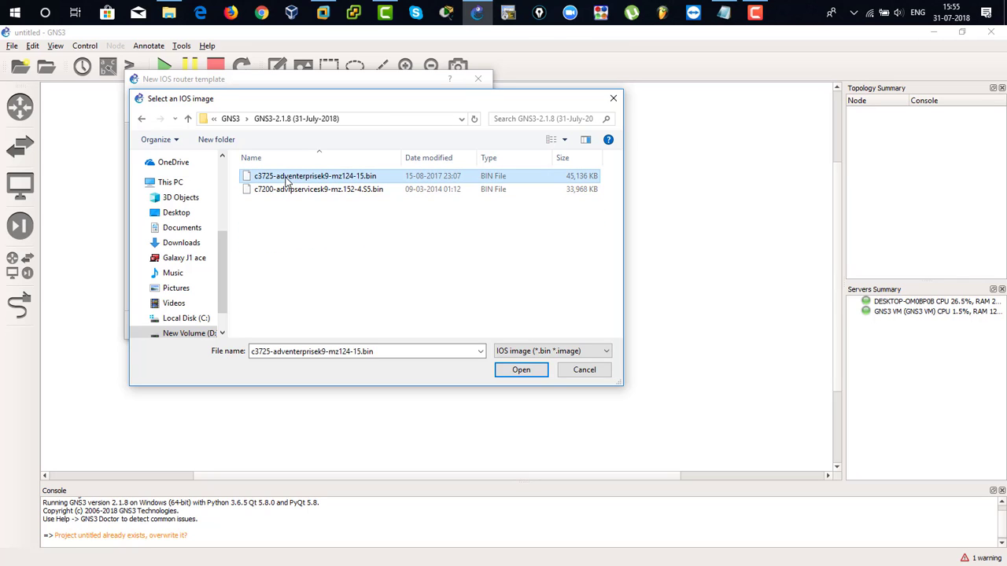
left_click(508, 370)
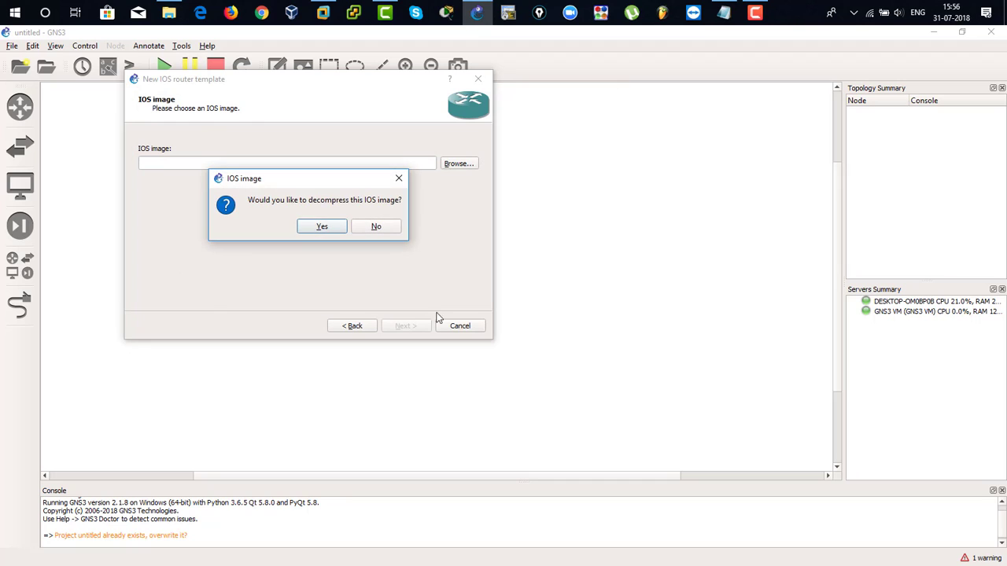
left_click(333, 227)
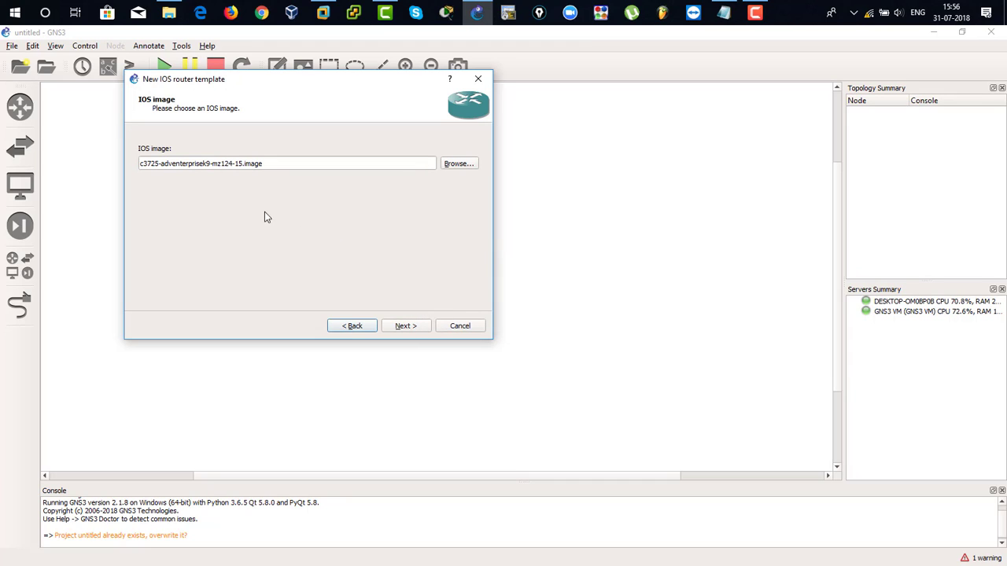
- Keep the router template's name and platform as c3725 and set its default RAM to 192 MiB
left_click(397, 326)
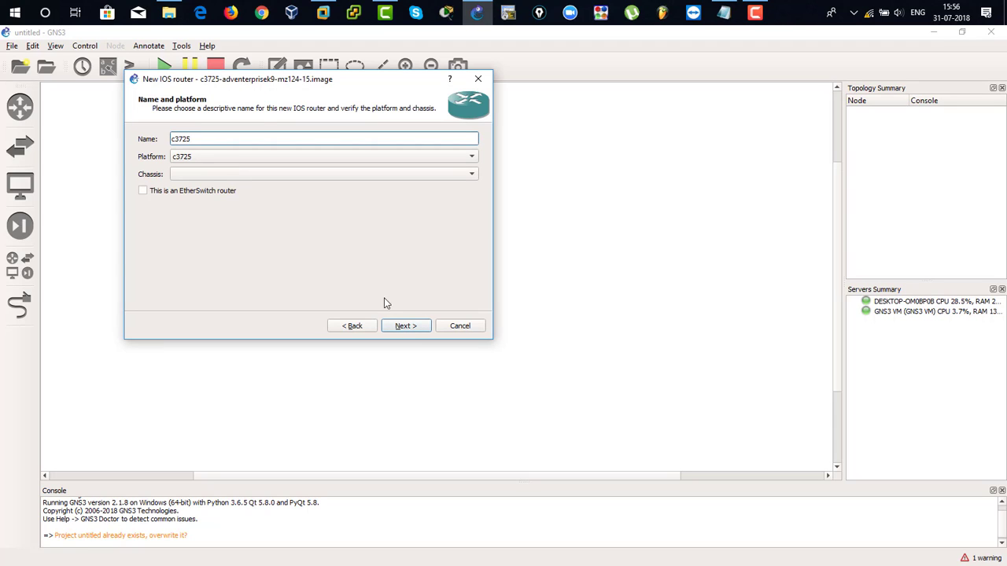
left_click(398, 326)
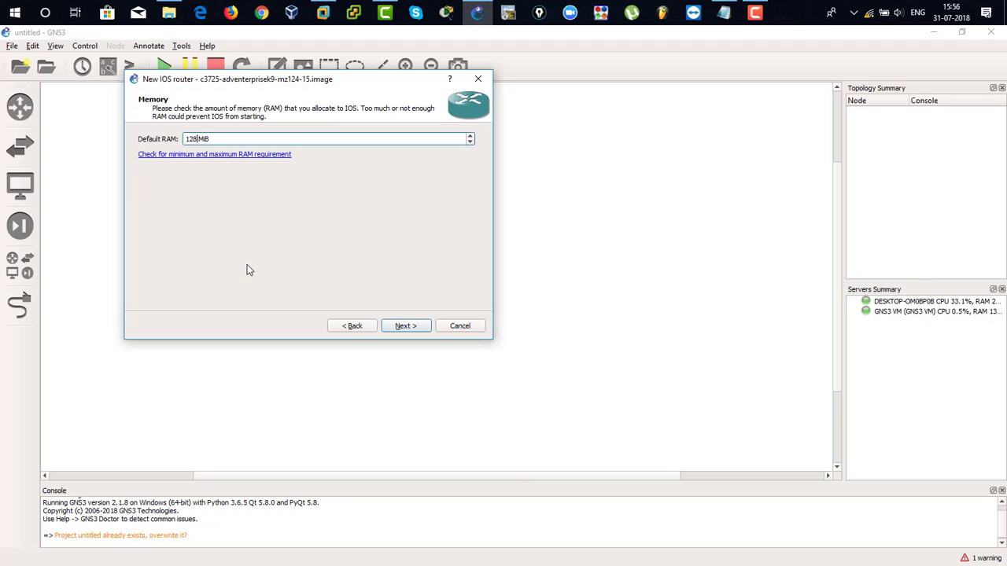
key("BackSpace")
key("BackSpace")
type("91")
left_click_drag(197, 138, 177, 138)
left_click(405, 327)
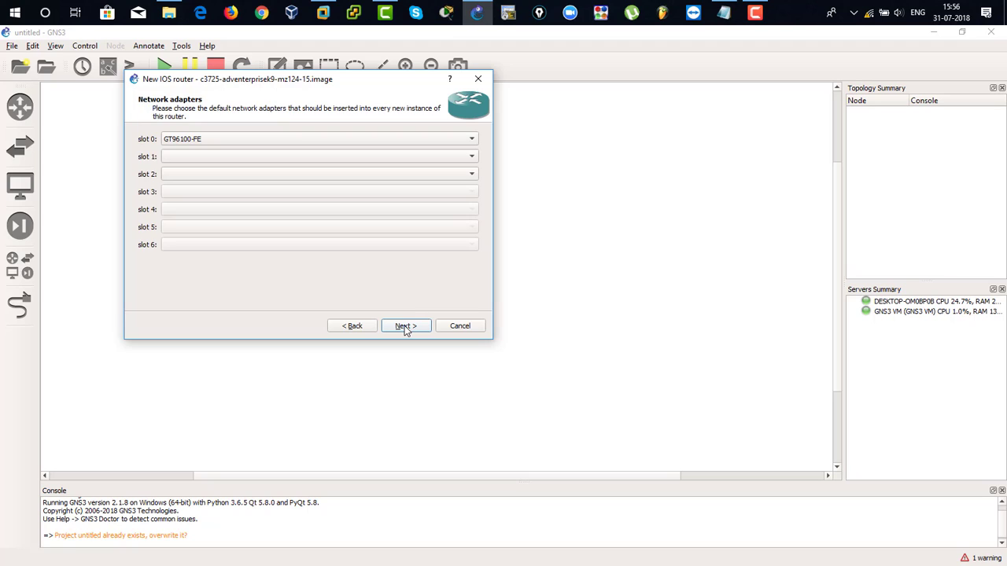
- Insert NM-1FE-TX network adapters in slots 1 and 2 of the router, leaving the WIC modules empty
left_click(206, 157)
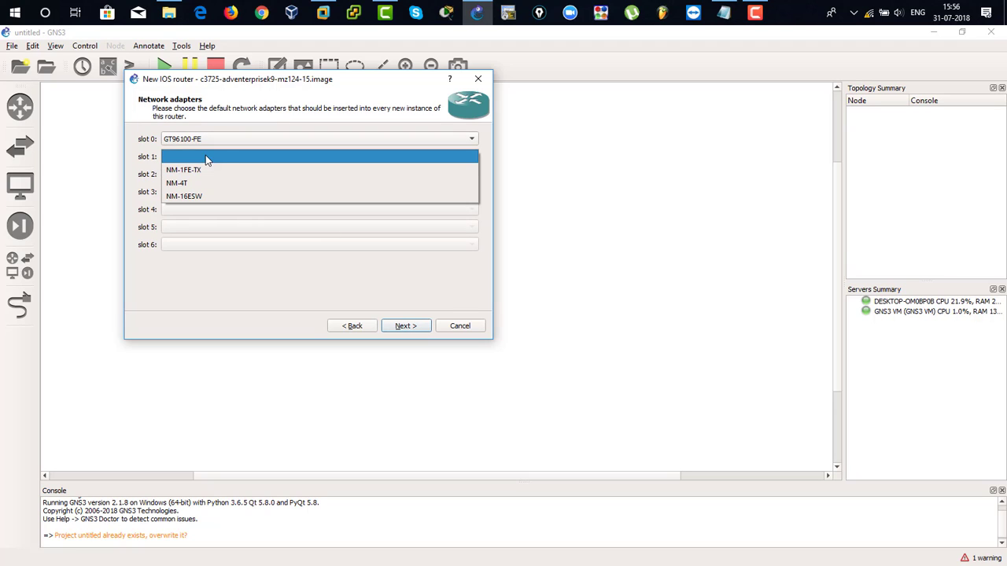
left_click(223, 171)
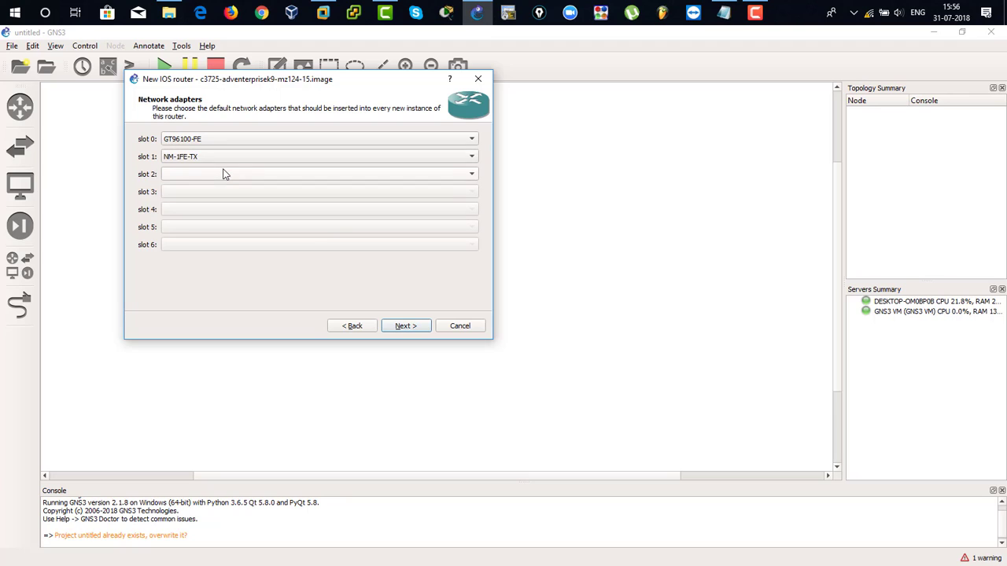
left_click(205, 176)
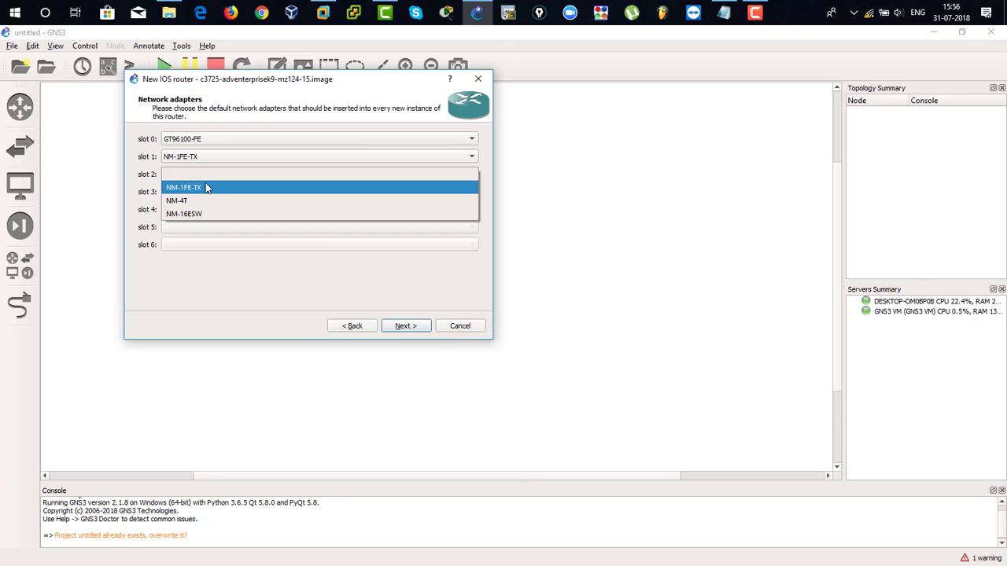
left_click(205, 184)
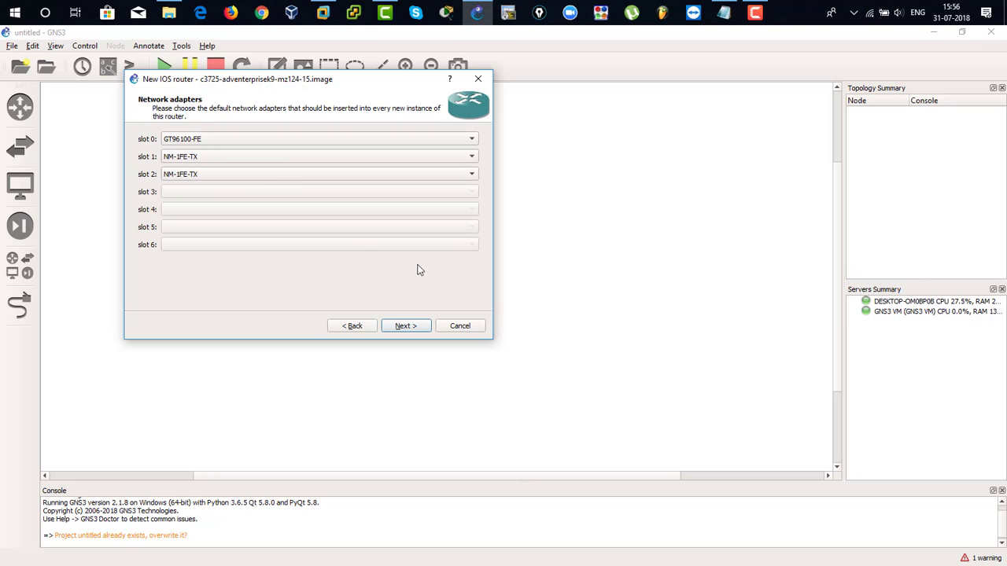
left_click(406, 325)
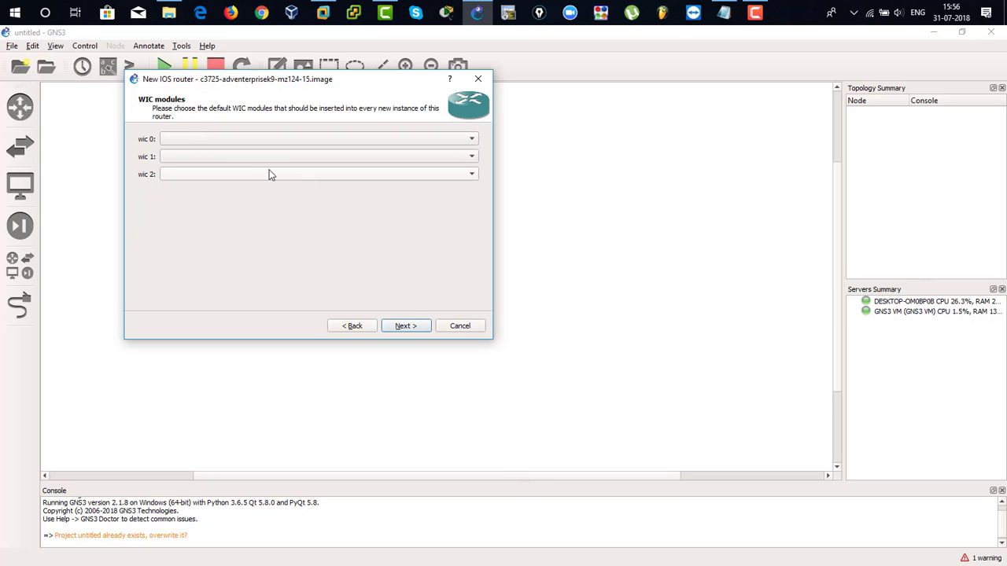
left_click(405, 327)
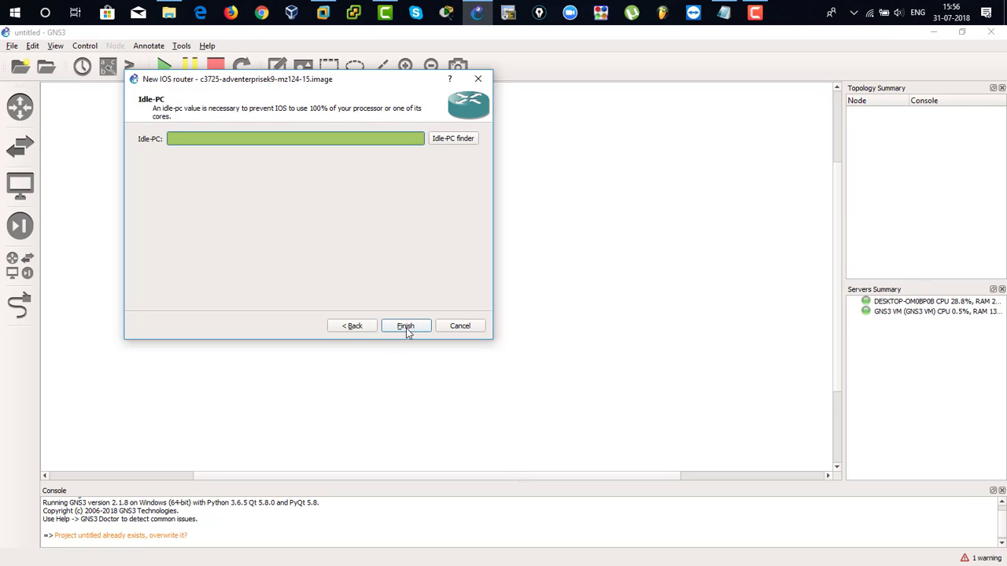
- Find a suitable Idle-PC value for the c3725 image and finish creating the router template
left_click(460, 142)
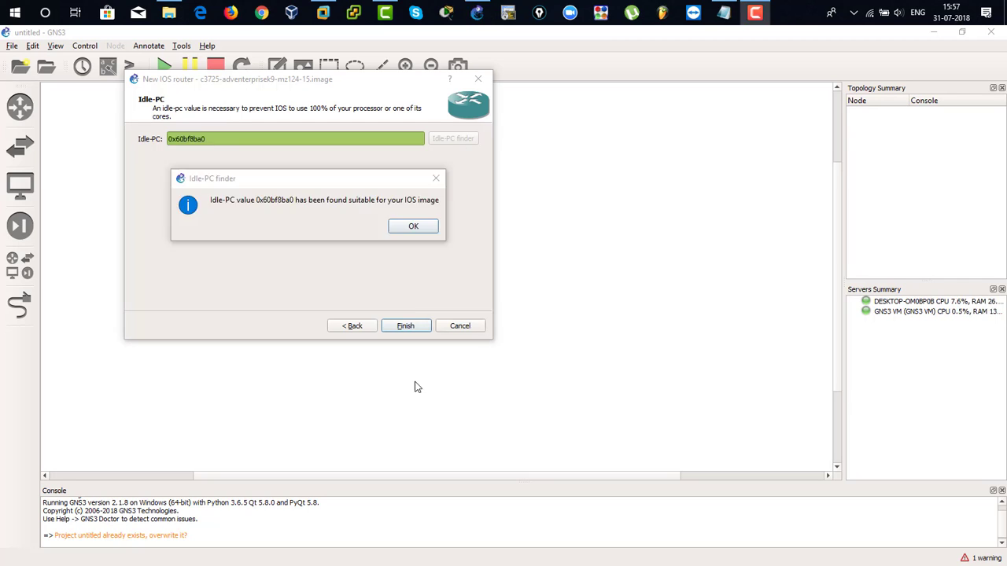
left_click_drag(218, 202, 294, 211)
left_click(264, 205)
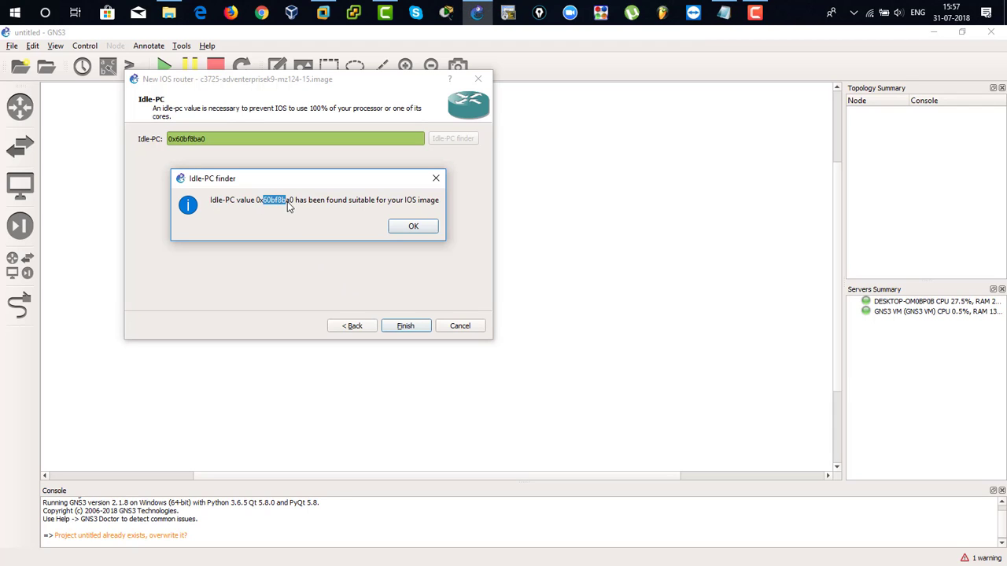
left_click(414, 227)
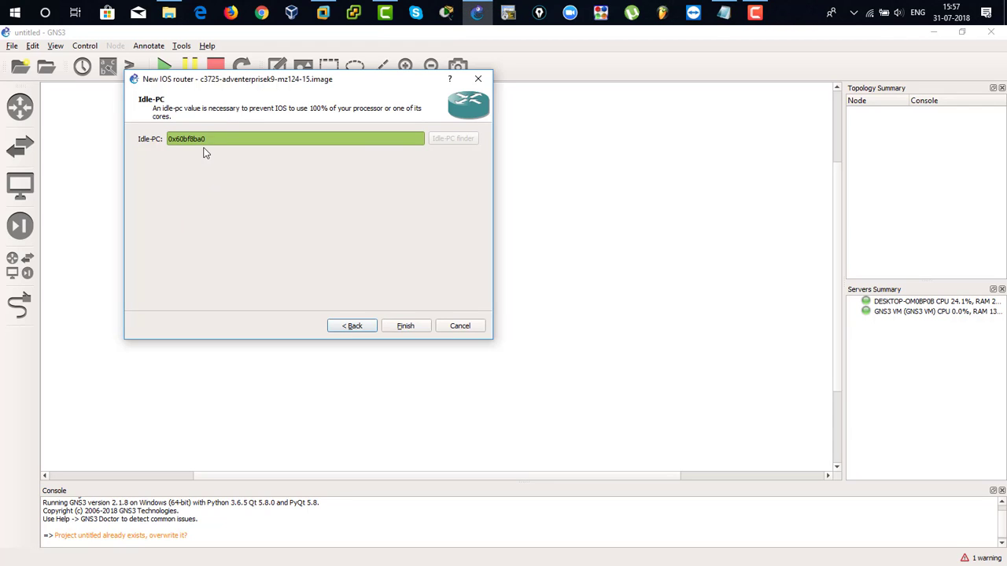
left_click(403, 327)
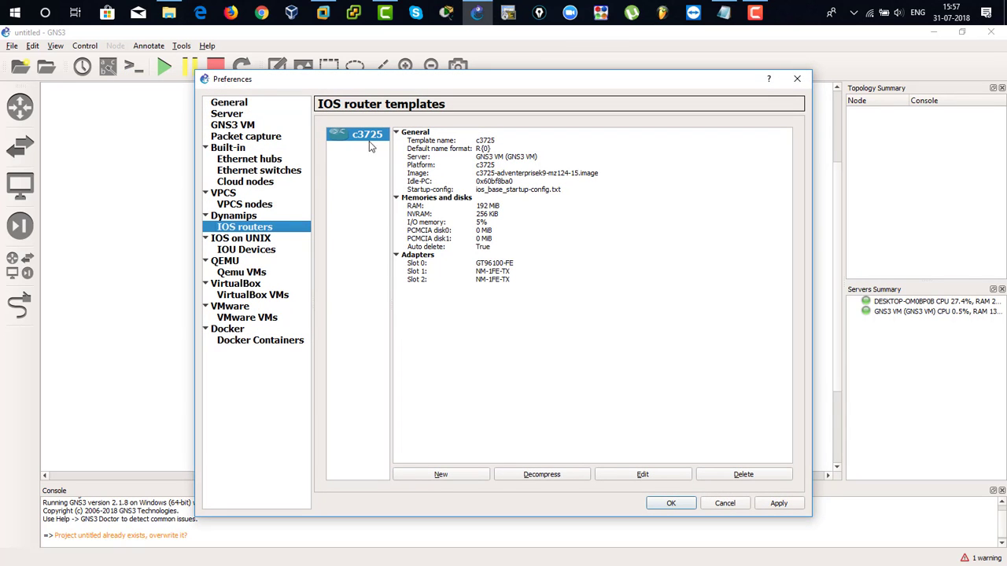
- Apply the c3725 router template and start a new IOS router template that runs on the GNS3 VM
left_click(481, 199)
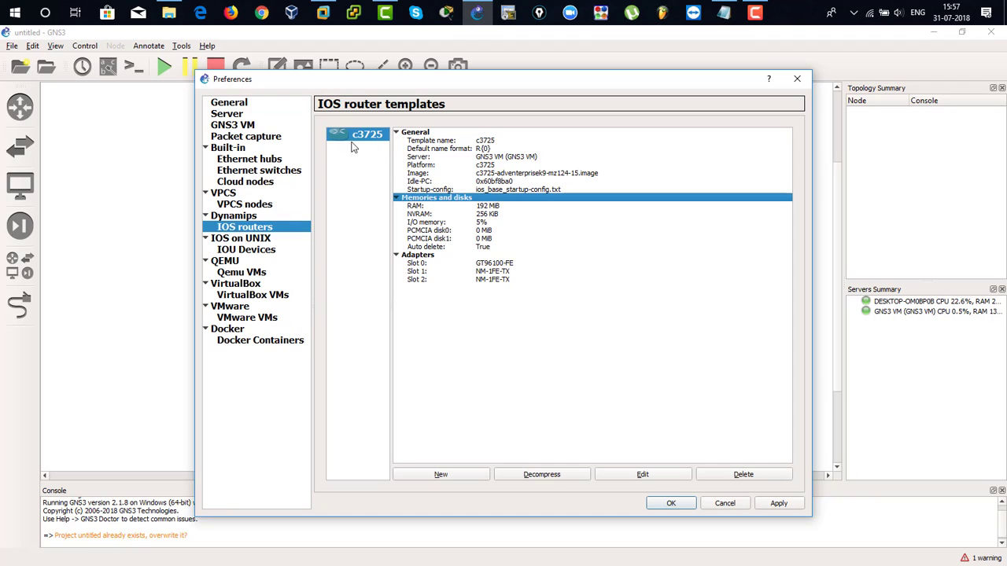
left_click(776, 505)
left_click(450, 475)
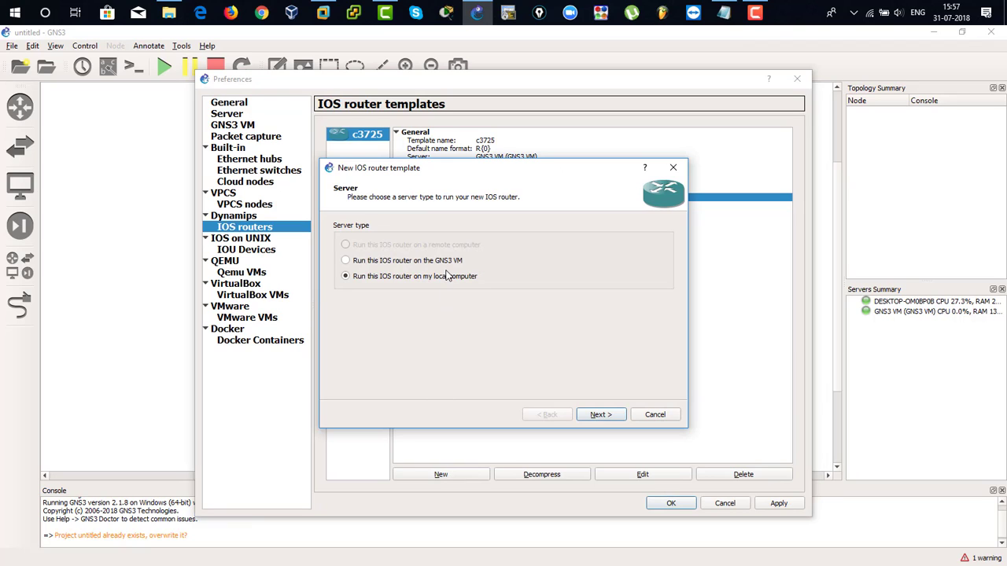
left_click(602, 414)
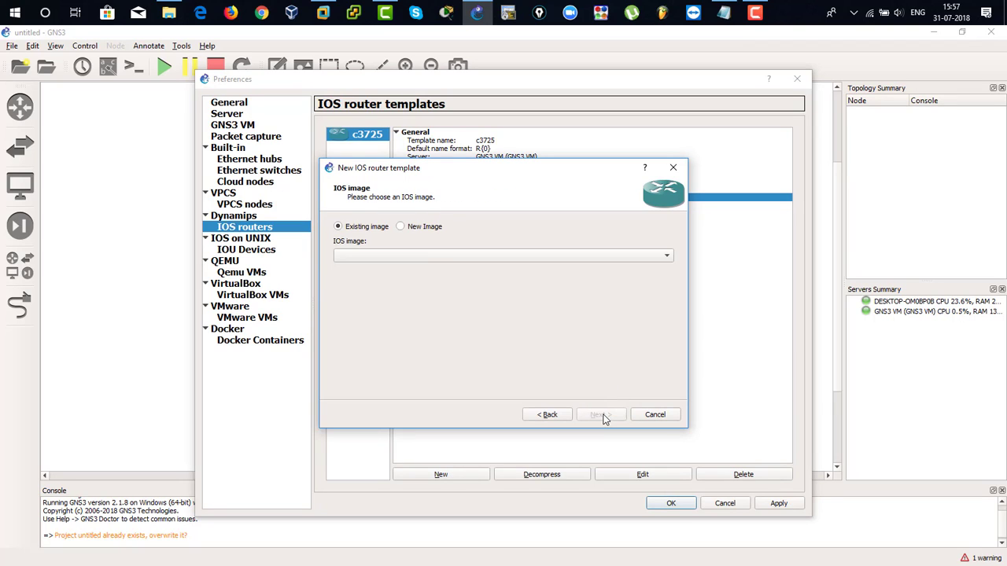
- Load c7200-advipservicesk9-mz.152-4.S5.bin as a new IOS image, decompressing it and uploading it to the GNS3 VM
left_click(409, 227)
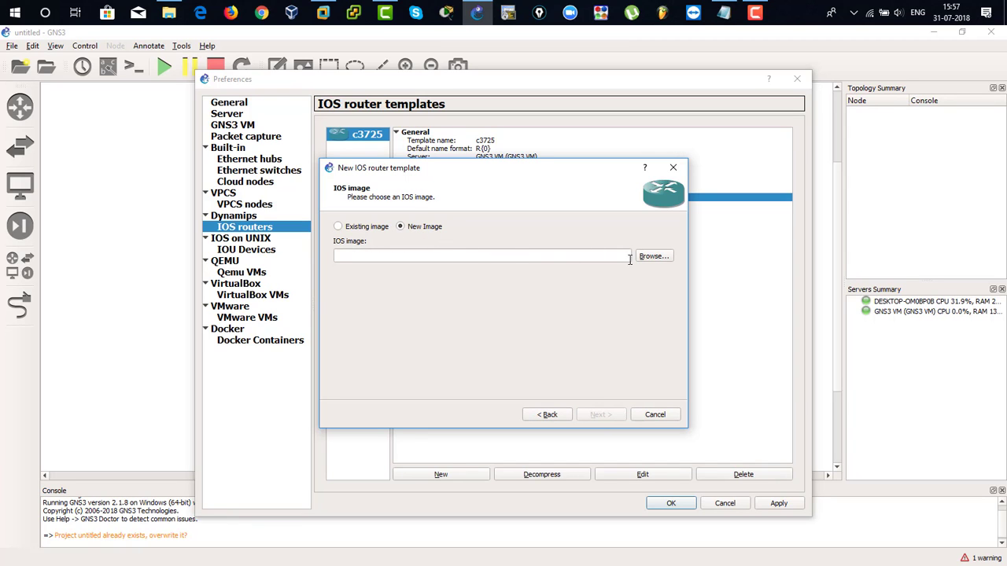
left_click(653, 256)
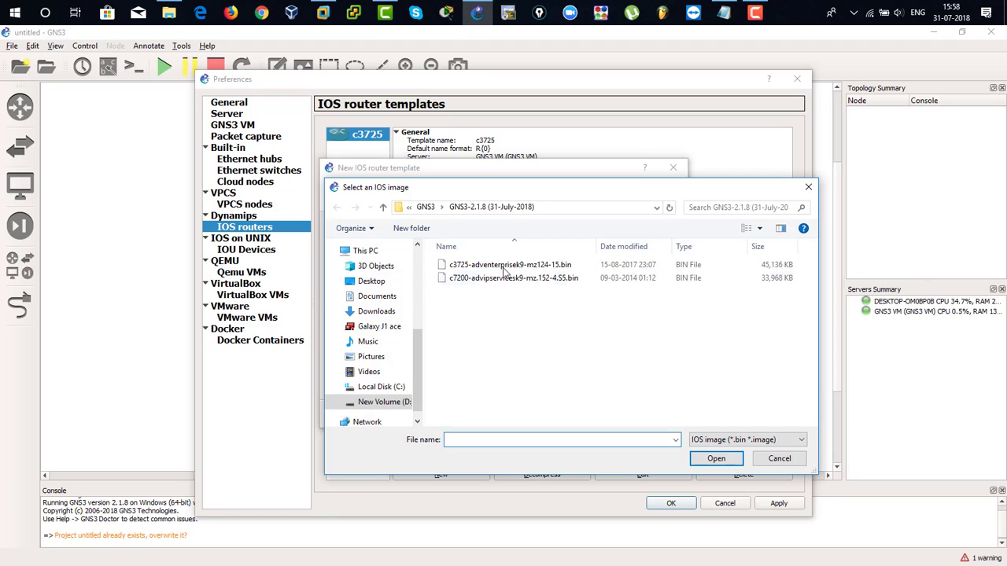
left_click(481, 278)
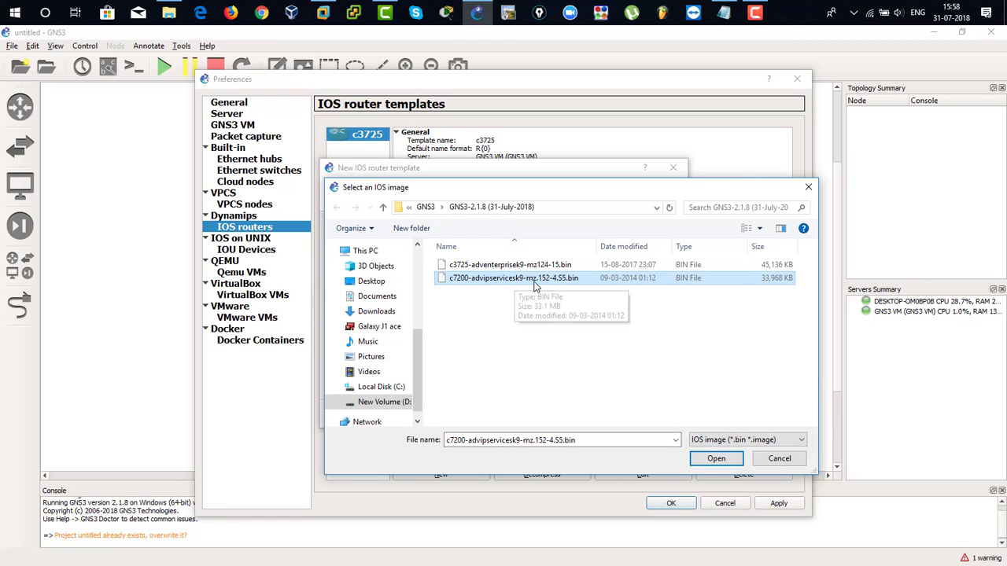
left_click(698, 459)
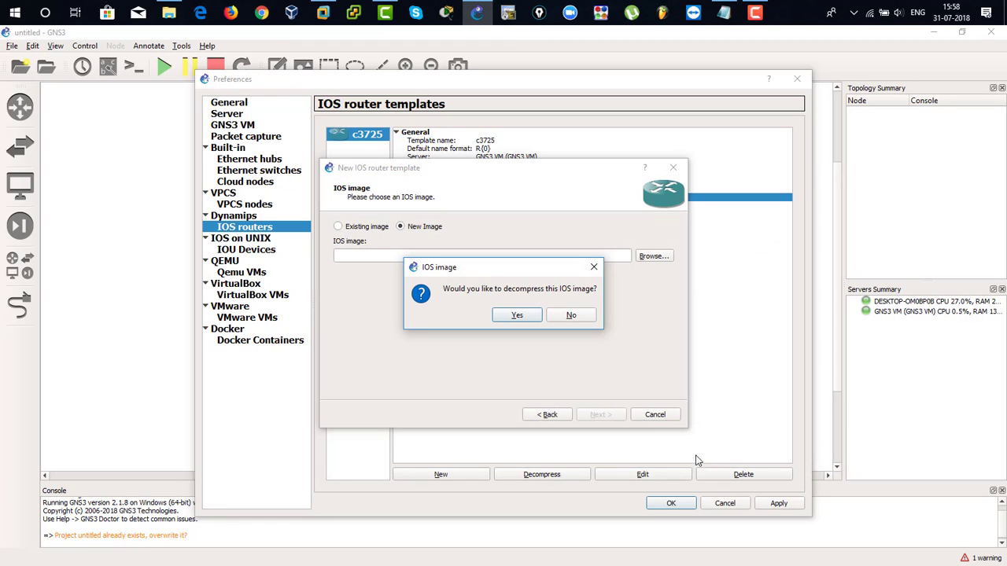
left_click(514, 315)
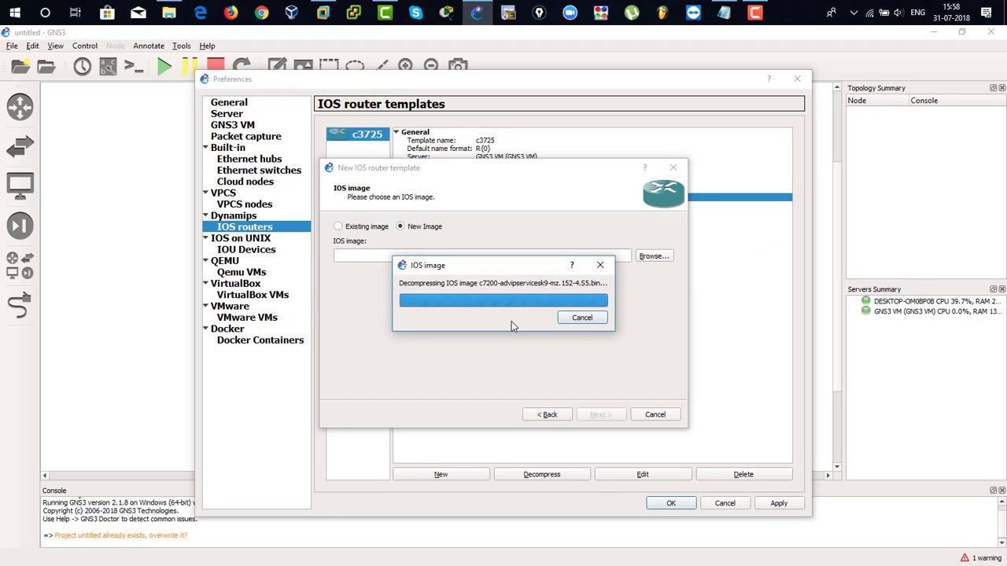
left_click(600, 414)
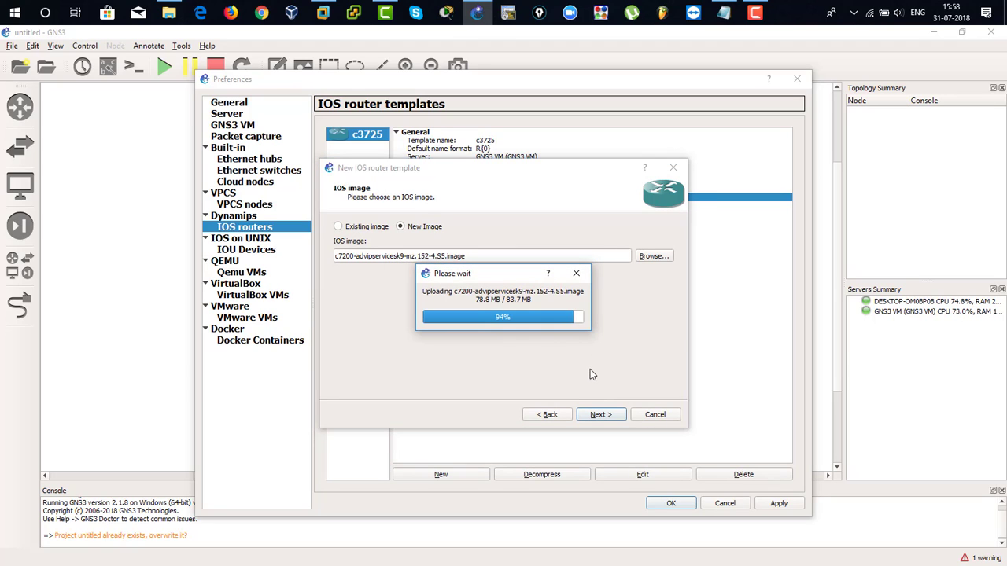
left_click(599, 415)
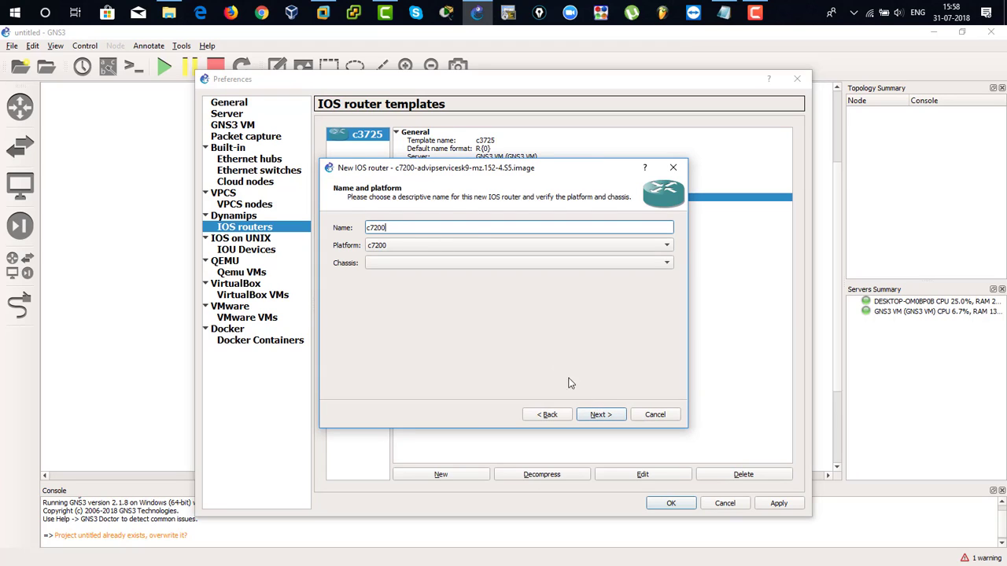
- Keep the new router template's name and platform as c7200 and its default RAM at 512 MiB
left_click(599, 416)
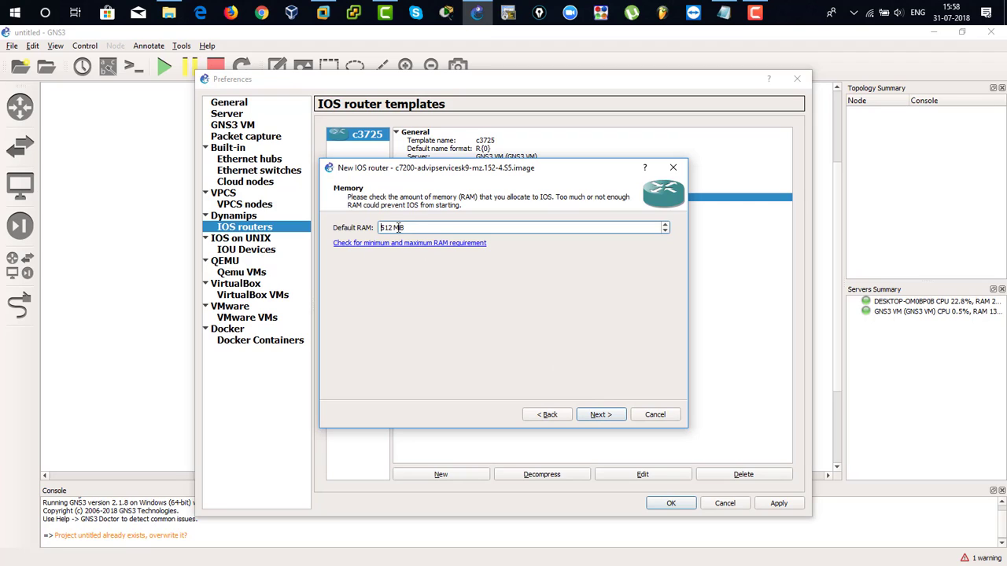
left_click_drag(431, 228, 359, 228)
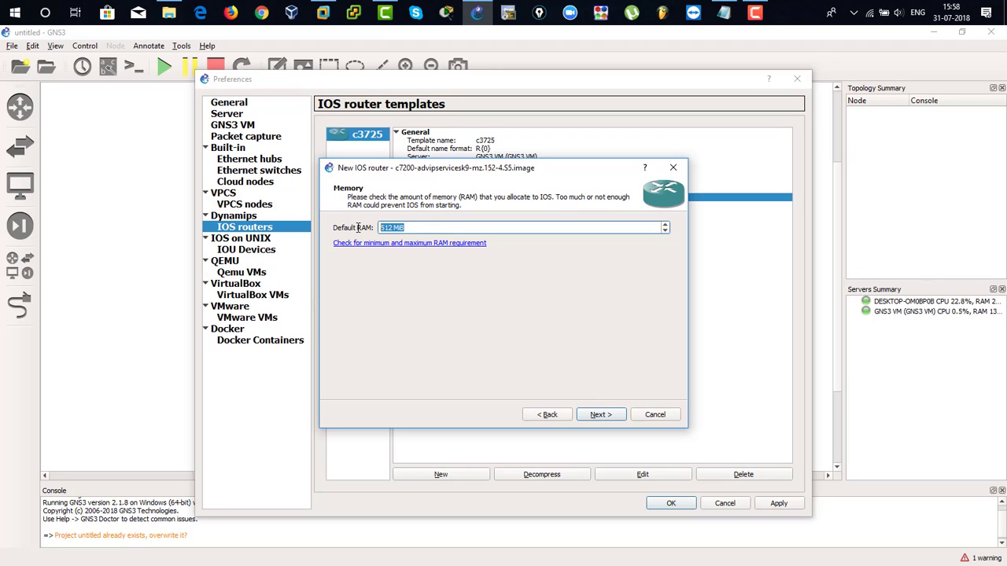
left_click(601, 415)
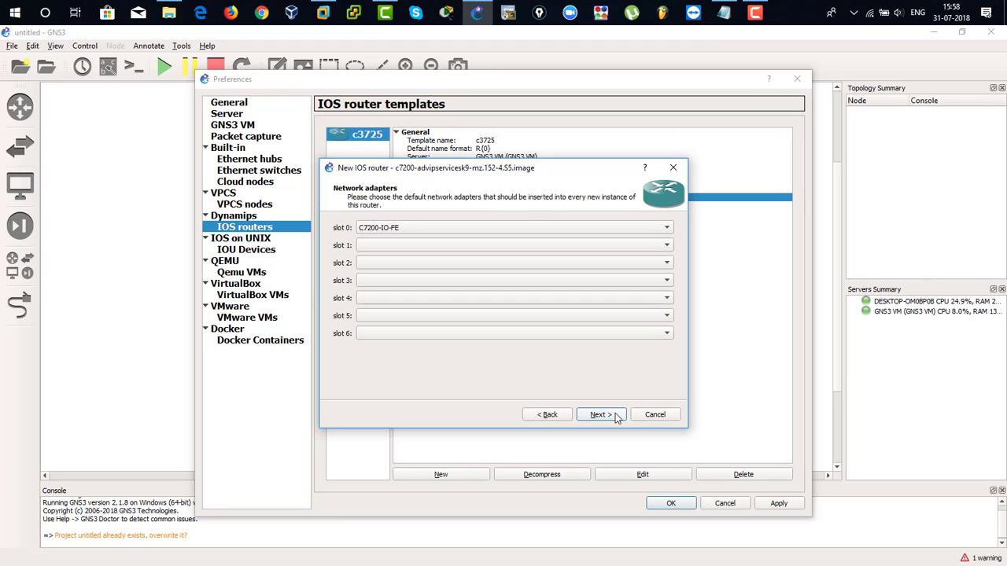
- Insert a PA-2FE-TX network adapter in slot 1 of the c7200 router, keeping C7200-IO-FE in slot 0
left_click(473, 245)
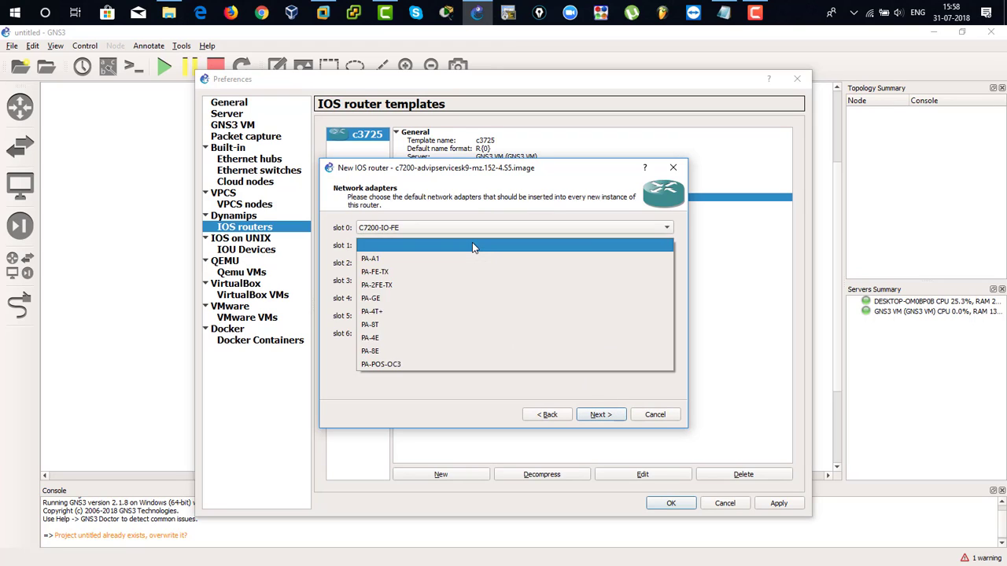
left_click(409, 290)
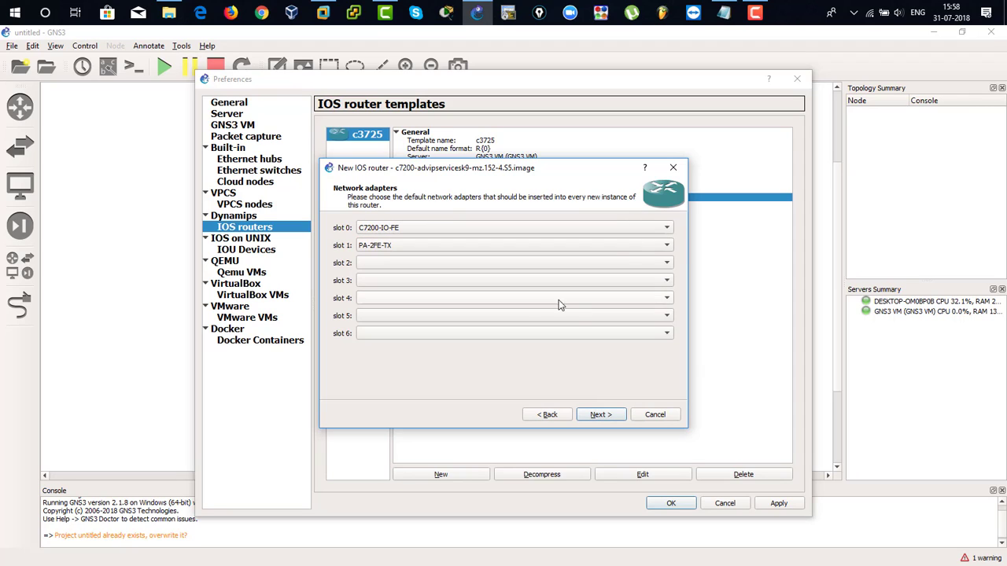
left_click(602, 414)
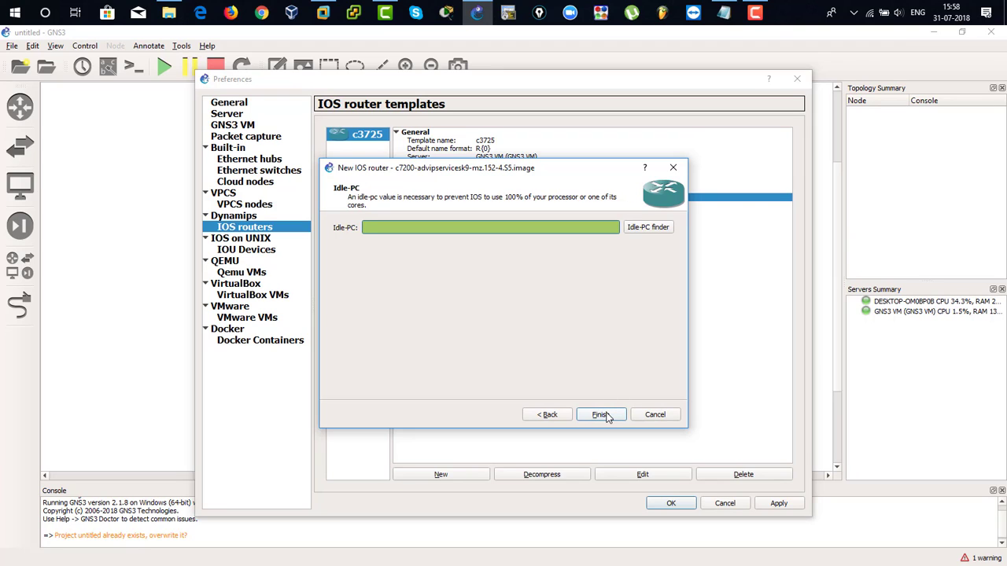
- Find a suitable Idle-PC value for the c7200 image and finish creating the router template
left_click(643, 227)
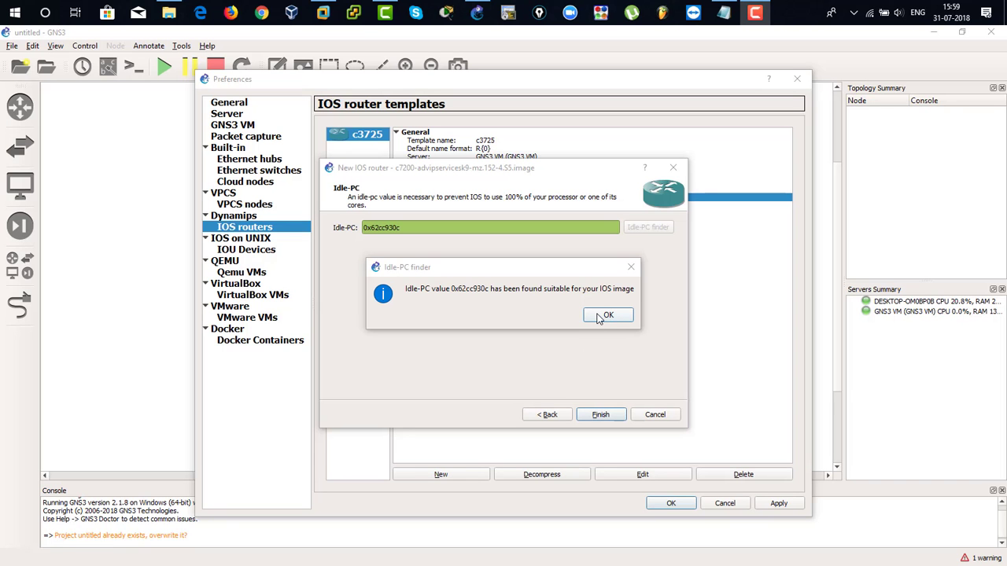
left_click(599, 316)
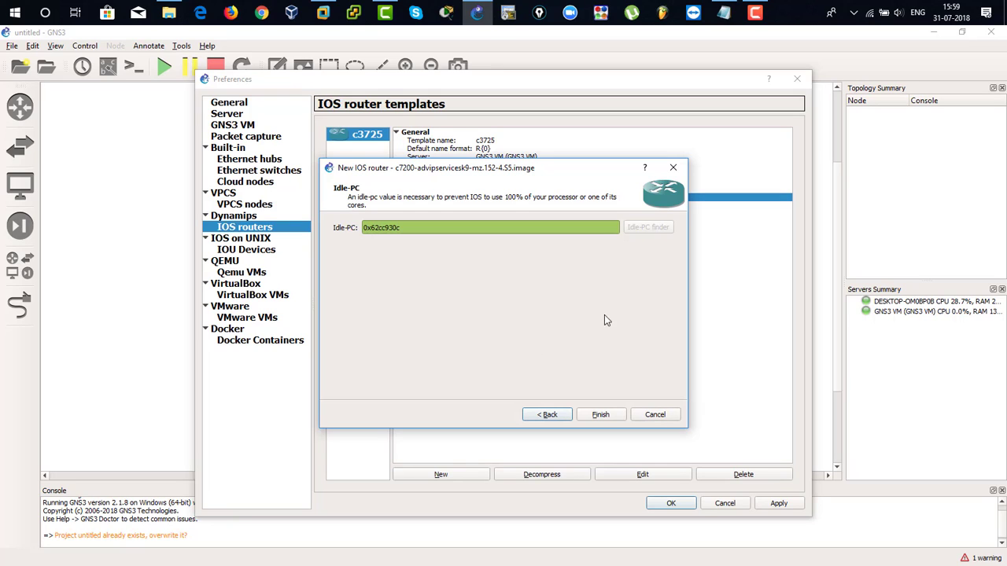
left_click_drag(409, 229, 353, 223)
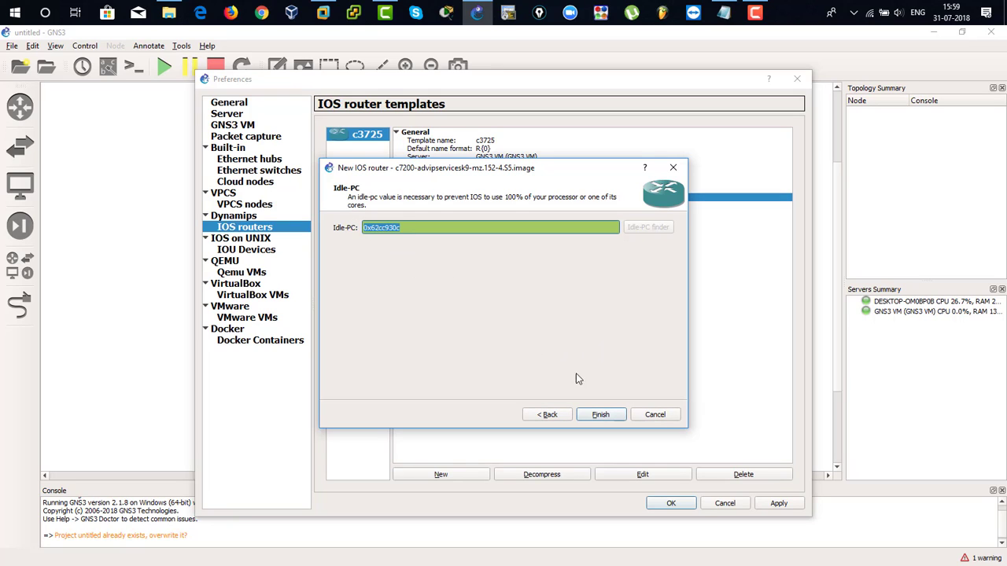
left_click(602, 415)
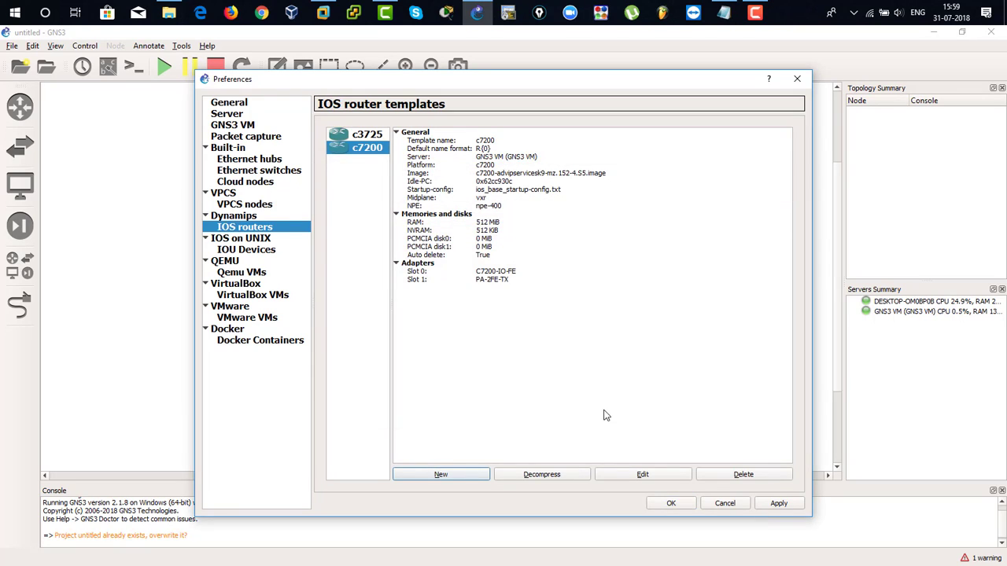
- Review the c3725 and c7200 router templates, apply the preferences and close them
left_click(380, 134)
left_click(383, 149)
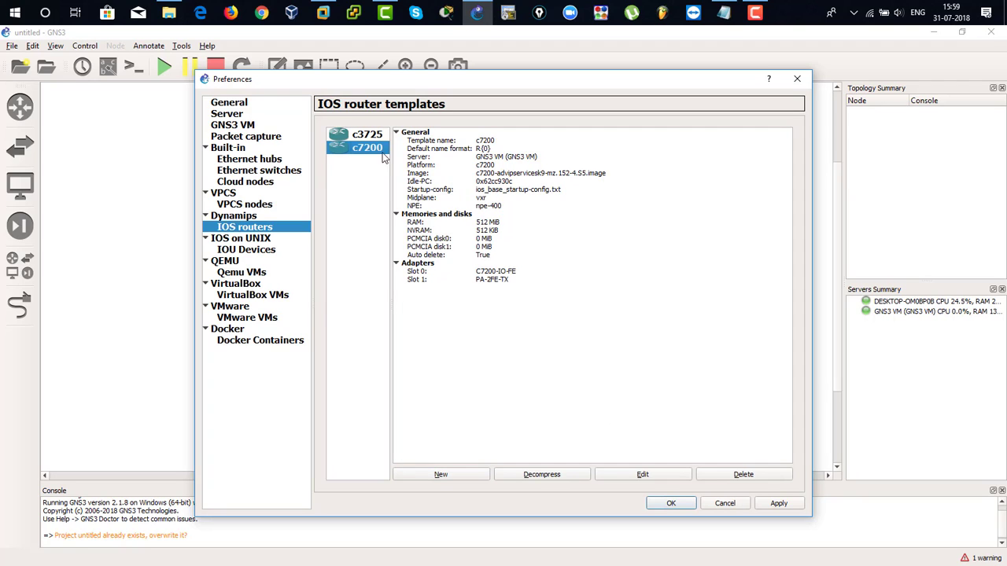
left_click(779, 504)
left_click(671, 507)
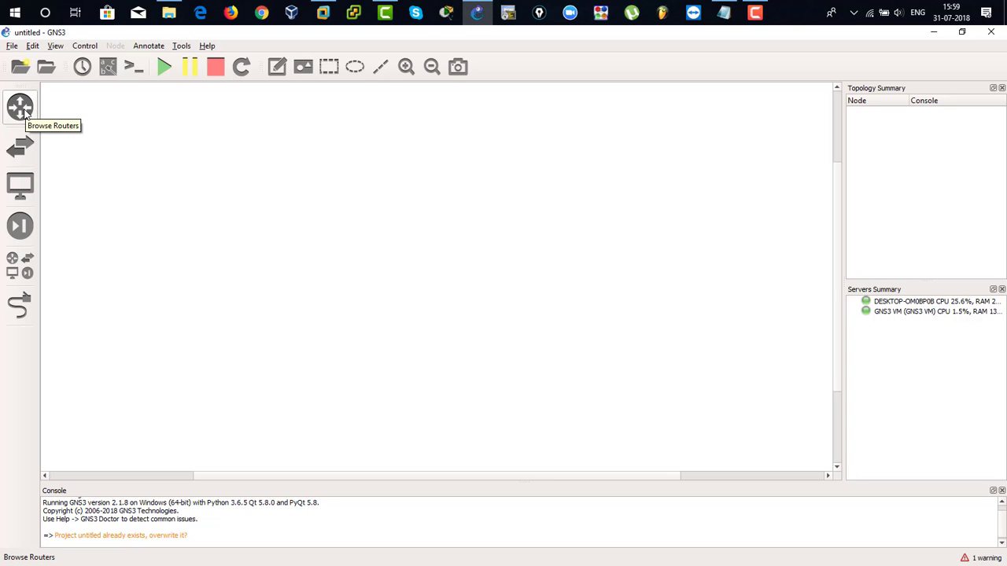
- Check the GNS3 VM in VMware Workstation, exit GNS3 and close VMware Workstation once the VM is powered off
left_click(323, 14)
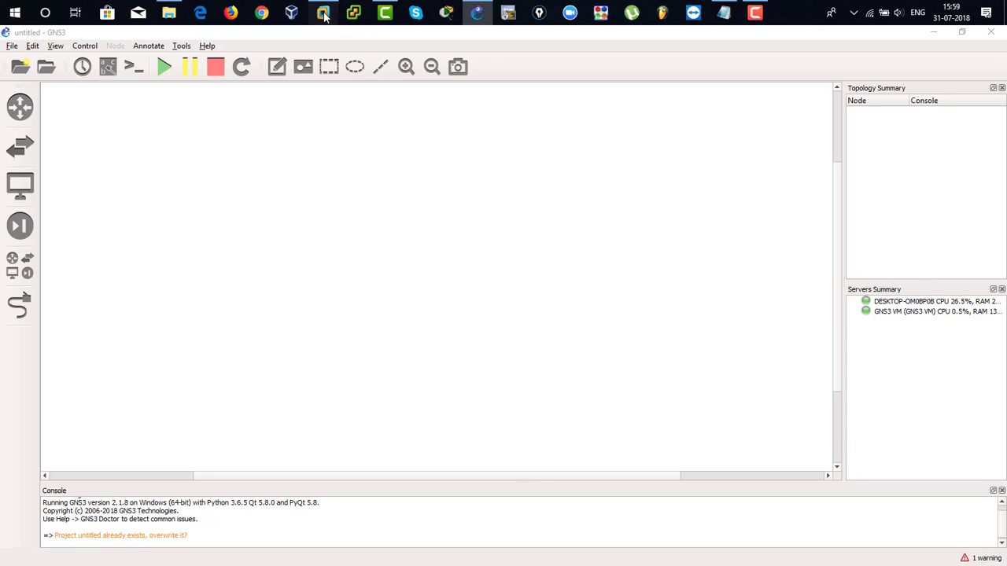
left_click(293, 181)
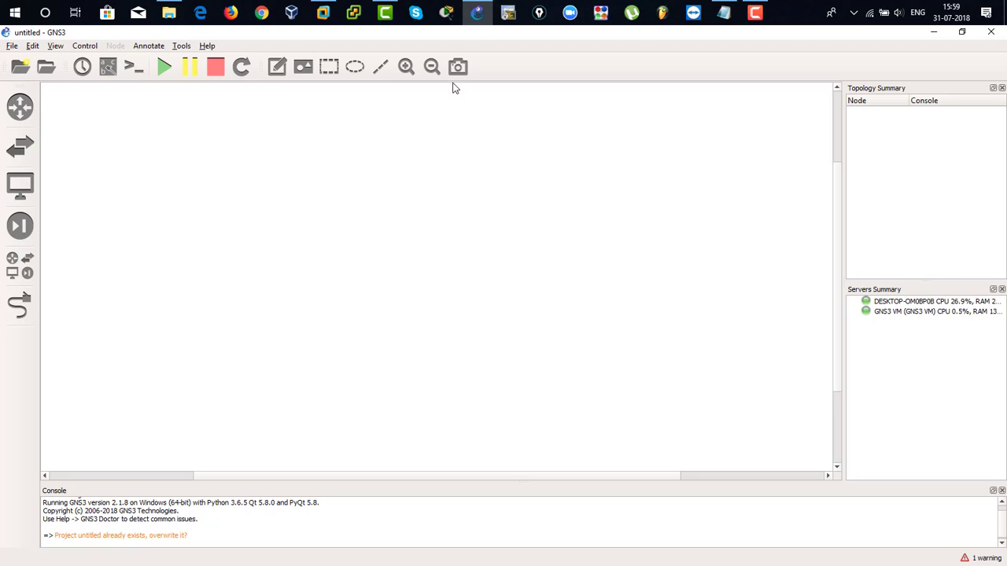
left_click(992, 33)
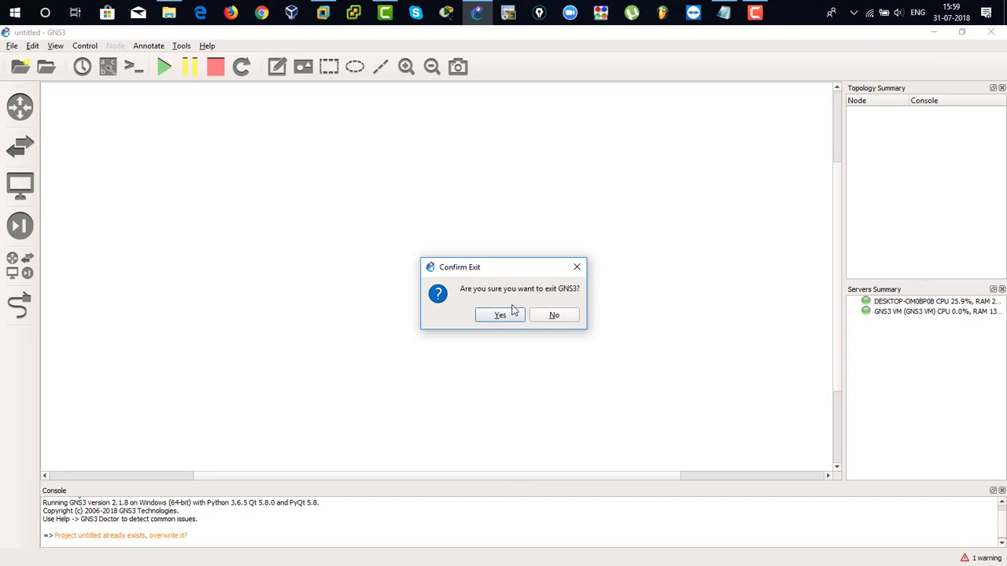
left_click(500, 315)
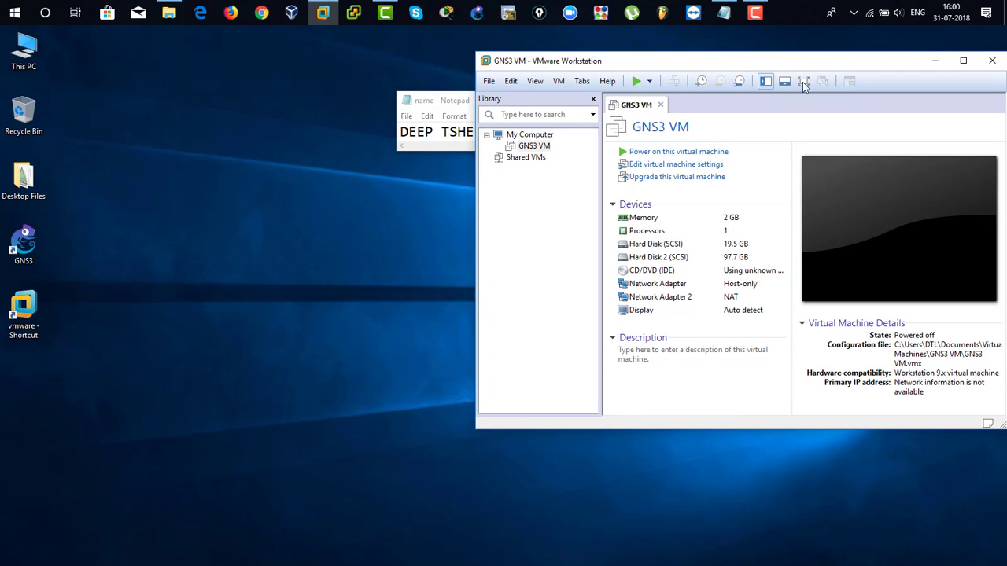
left_click(992, 60)
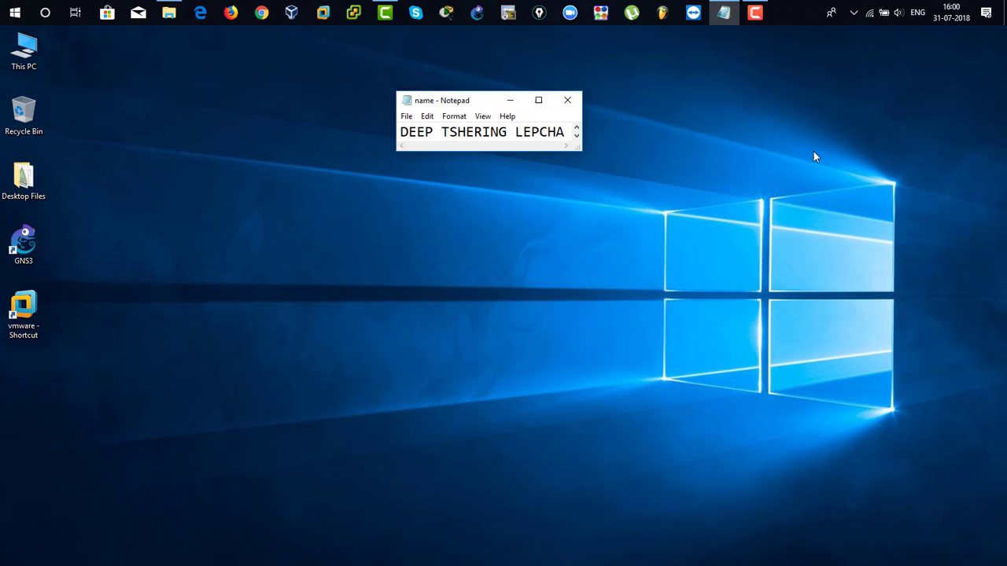
- Relaunch GNS3, let the GNS3 VM boot in VMware Workstation and minimize the VM window
left_click(478, 14)
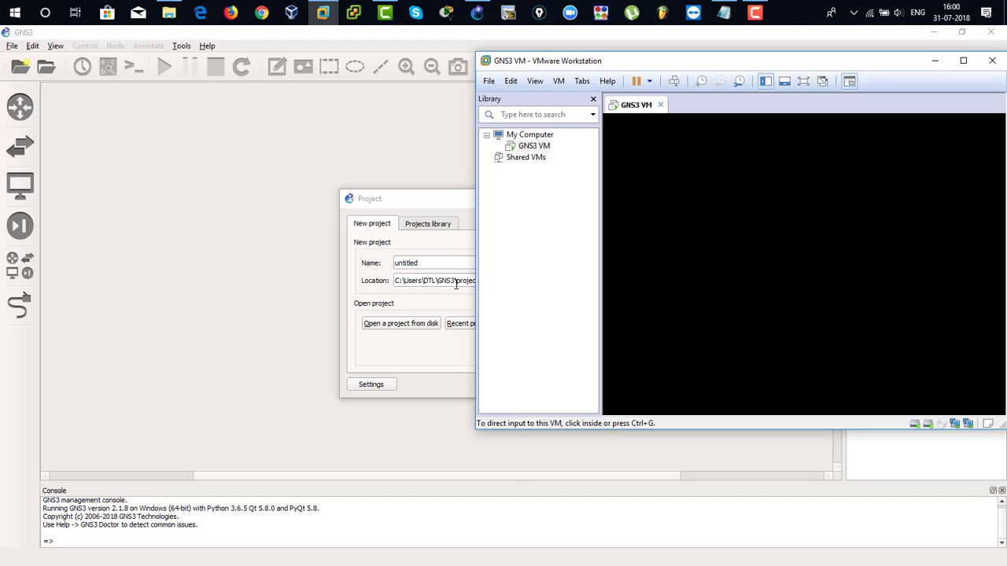
left_click_drag(636, 60, 563, 72)
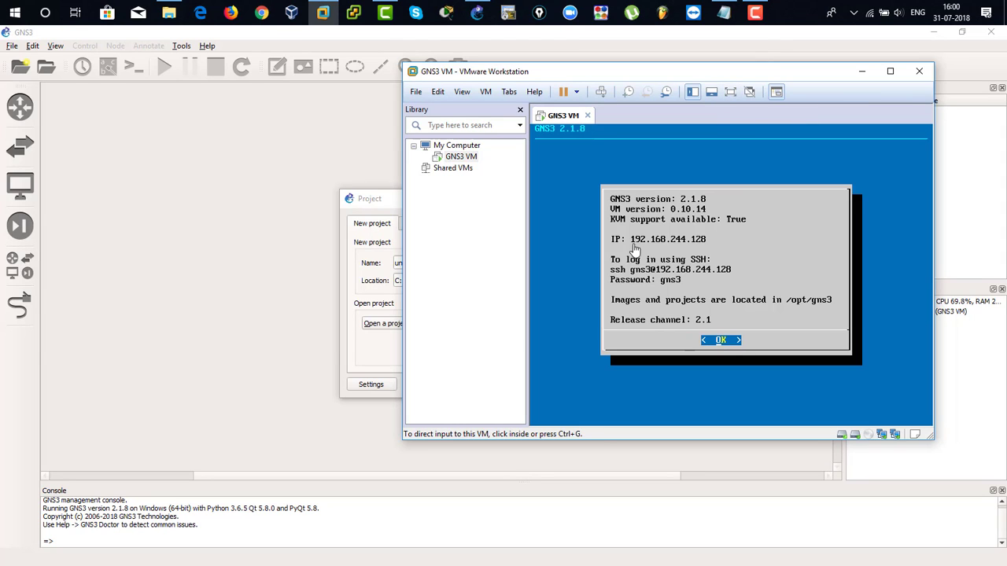
left_click(860, 70)
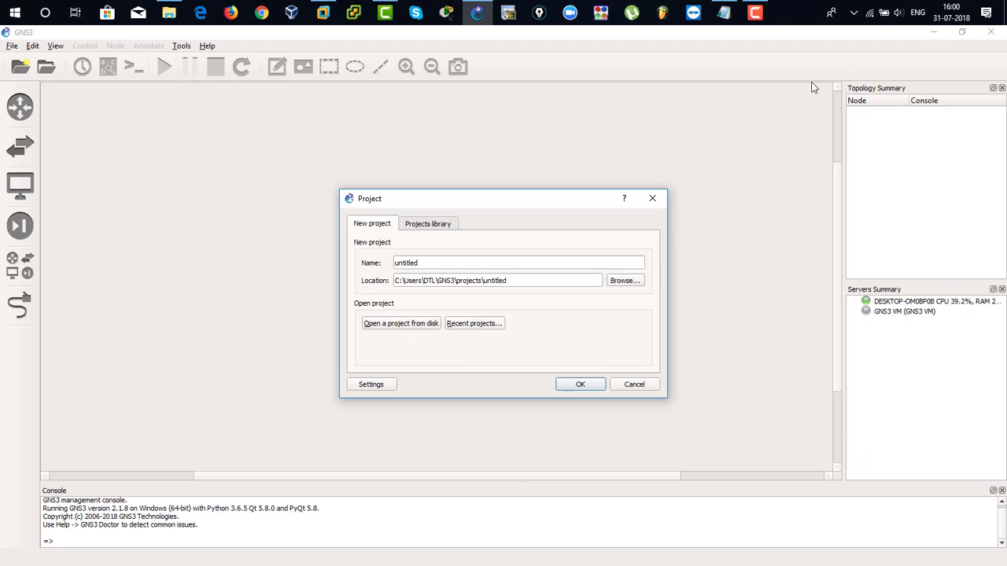
- Create a new GNS3 project named TEST LAB in the default projects location
left_click_drag(446, 265, 398, 266)
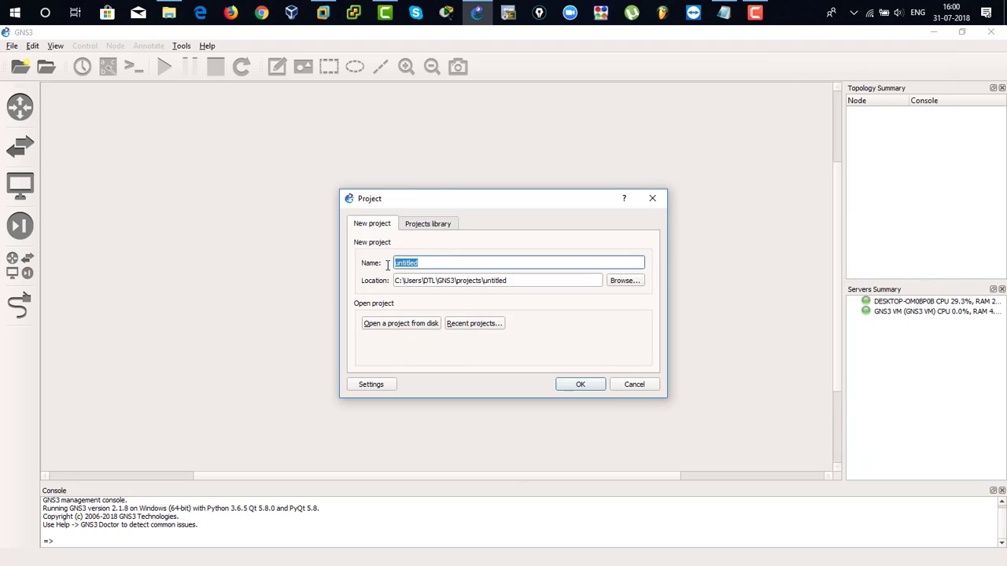
type("TEST LAB")
left_click(575, 384)
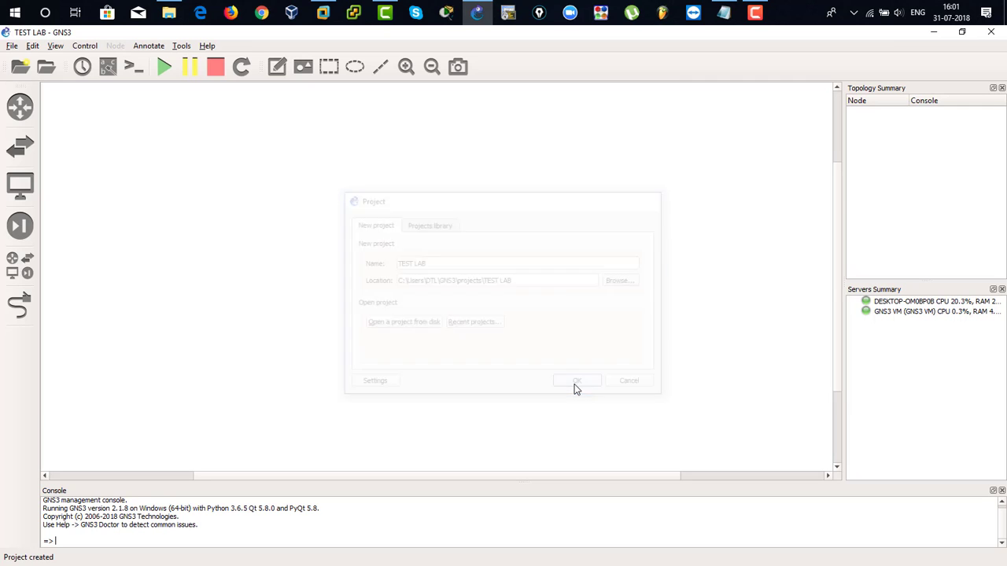
- Review the installed router templates and the Server and GNS3 VM preferences, and close the preferences
left_click(21, 107)
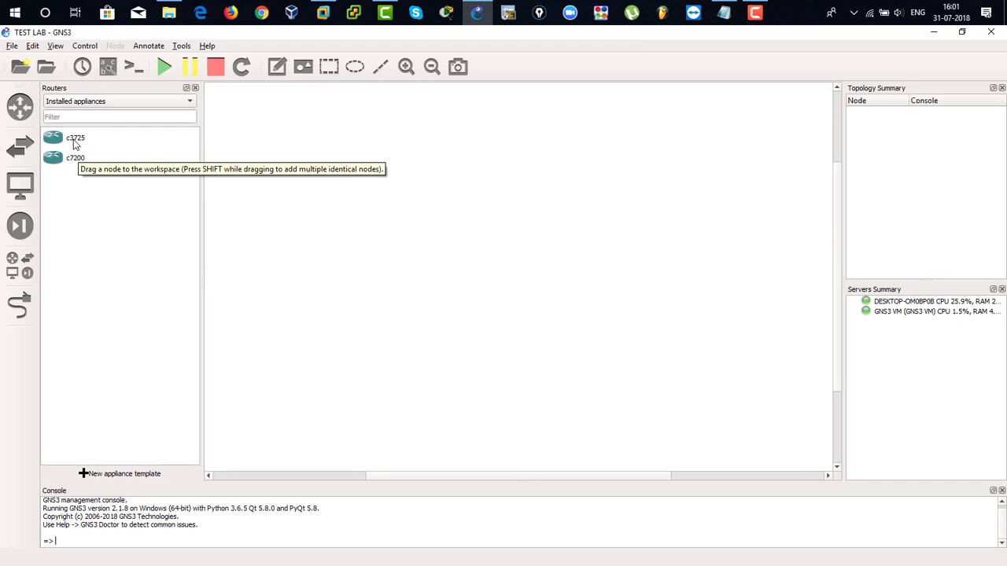
left_click(58, 47)
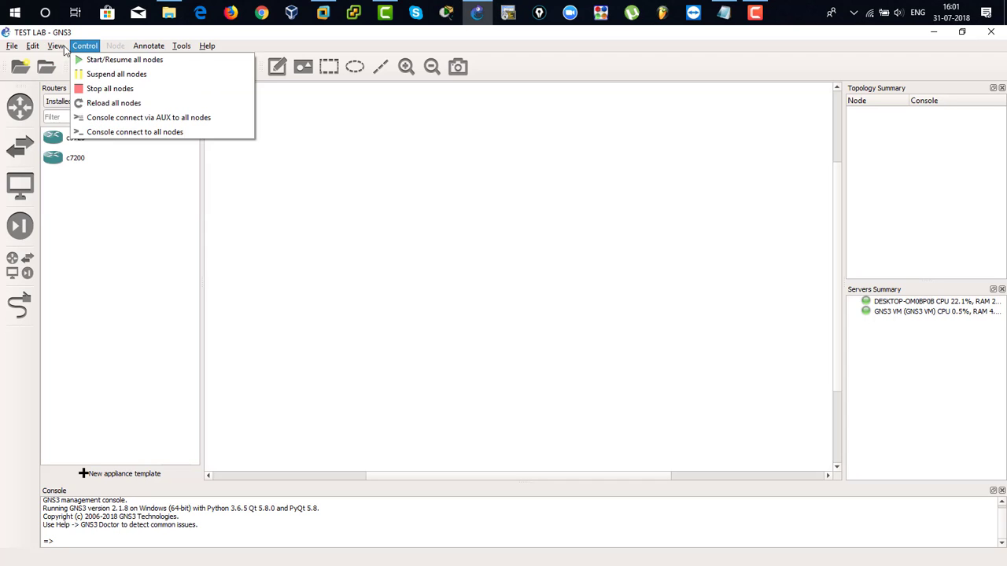
left_click(52, 110)
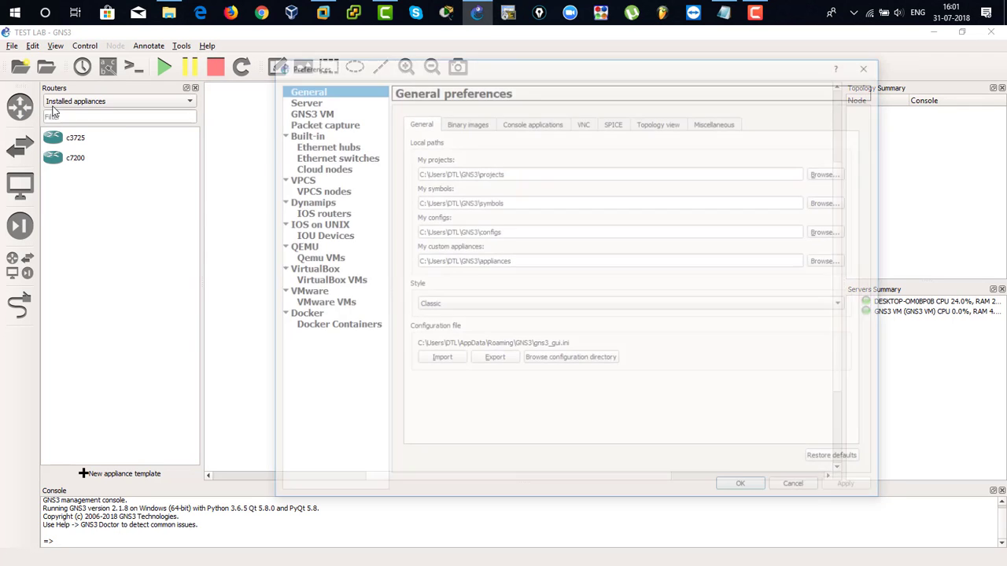
left_click(314, 100)
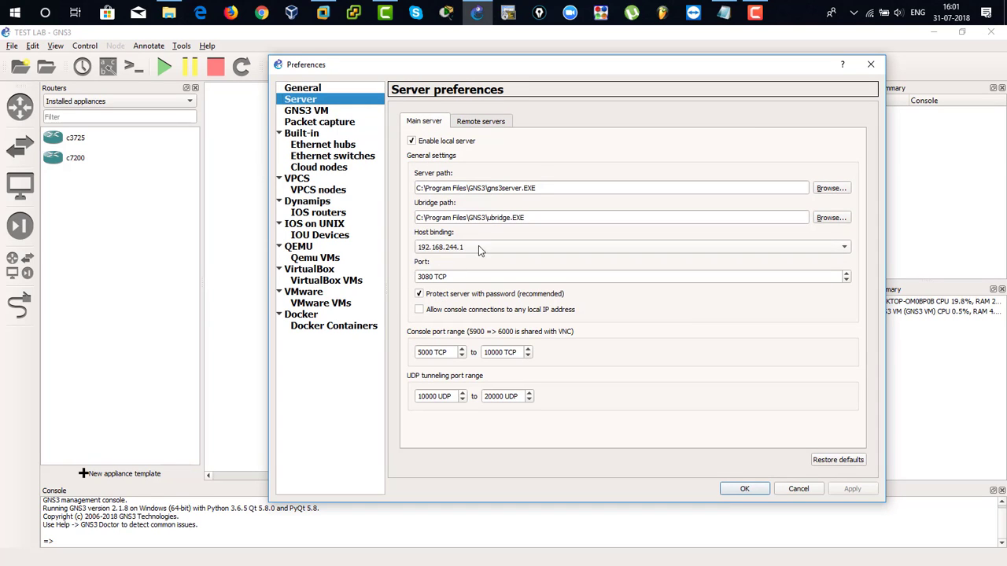
left_click(340, 114)
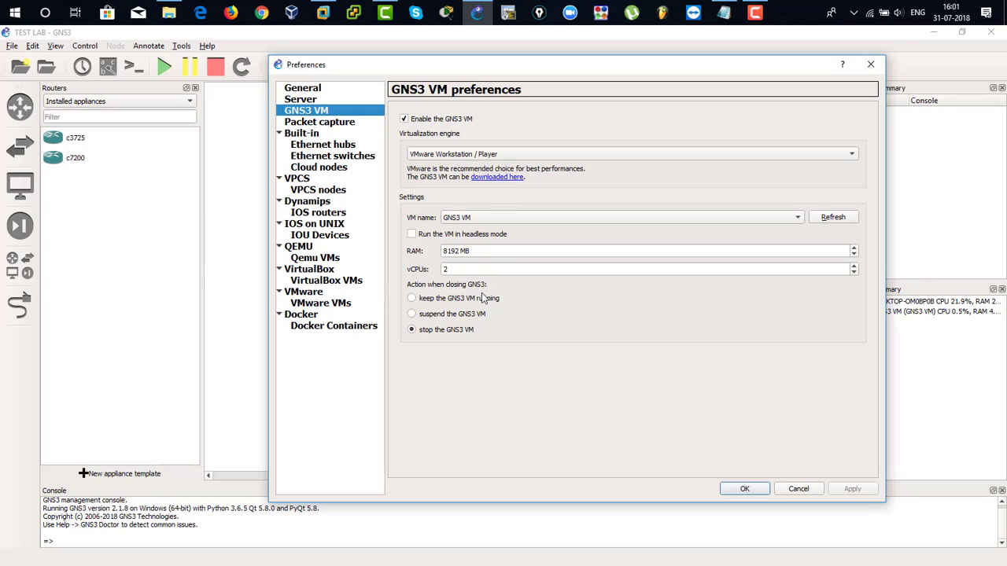
left_click(745, 488)
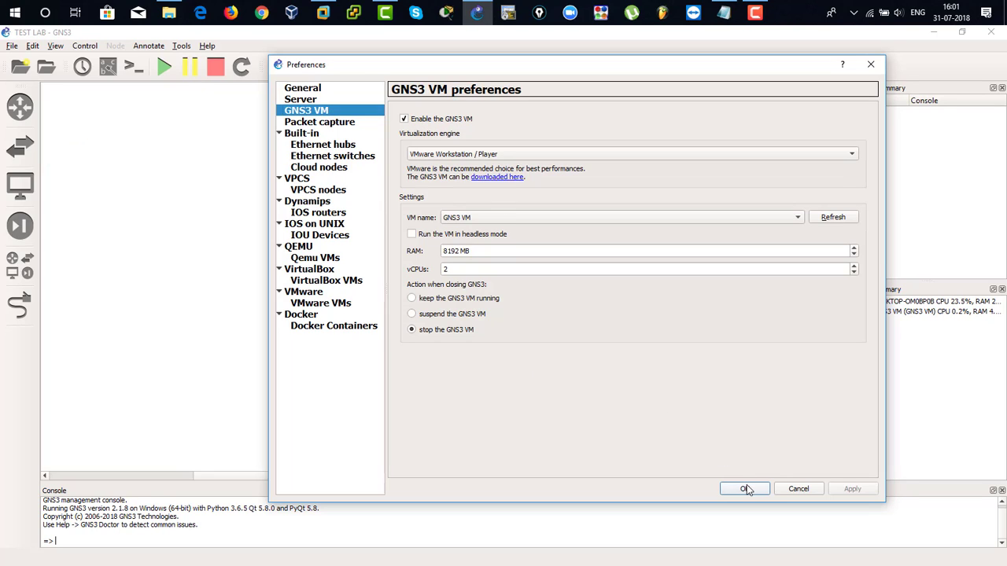
- Place one c3725 router and one c7200 router in the TEST LAB workspace
left_click(17, 113)
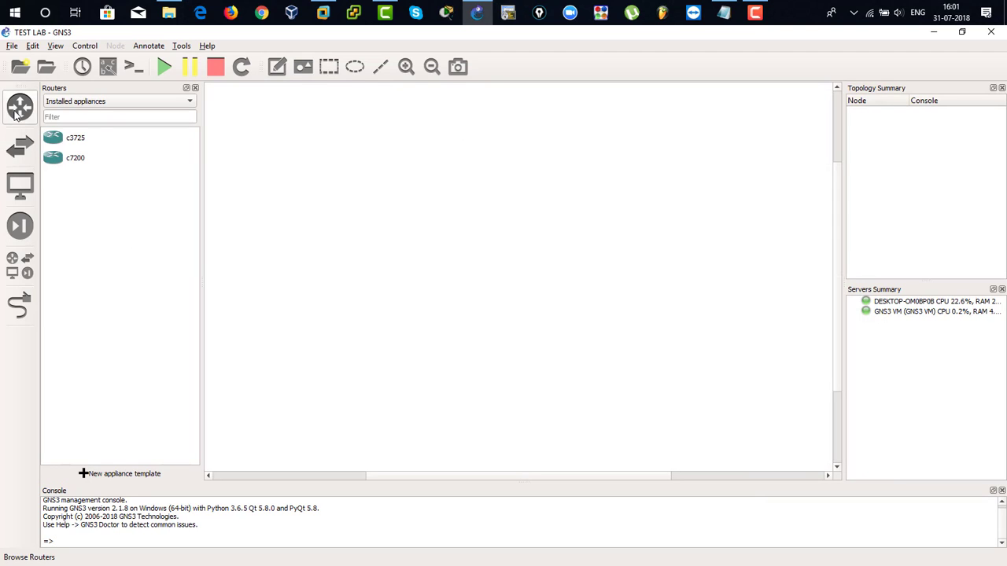
left_click(69, 142)
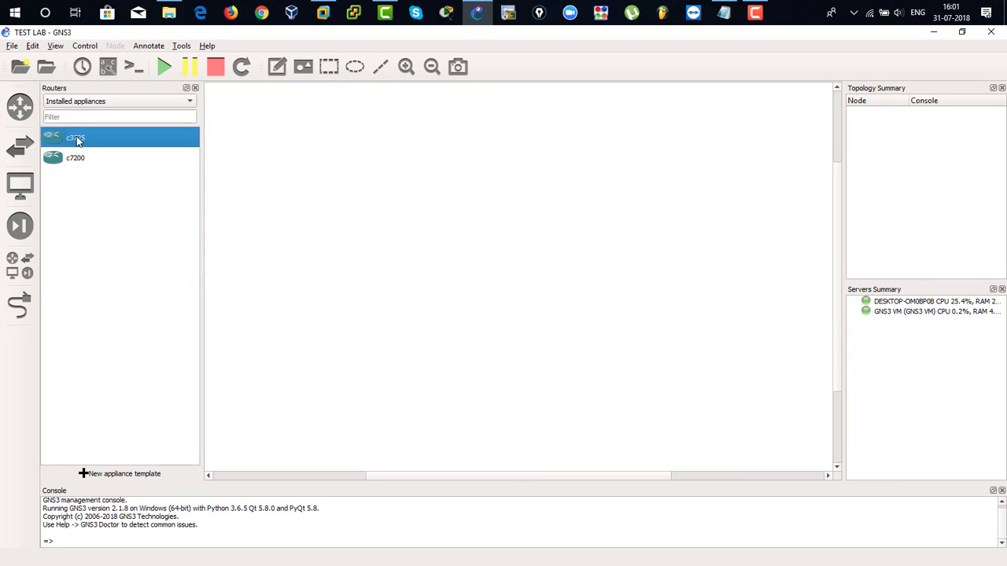
left_click_drag(70, 137, 490, 177)
left_click(60, 161)
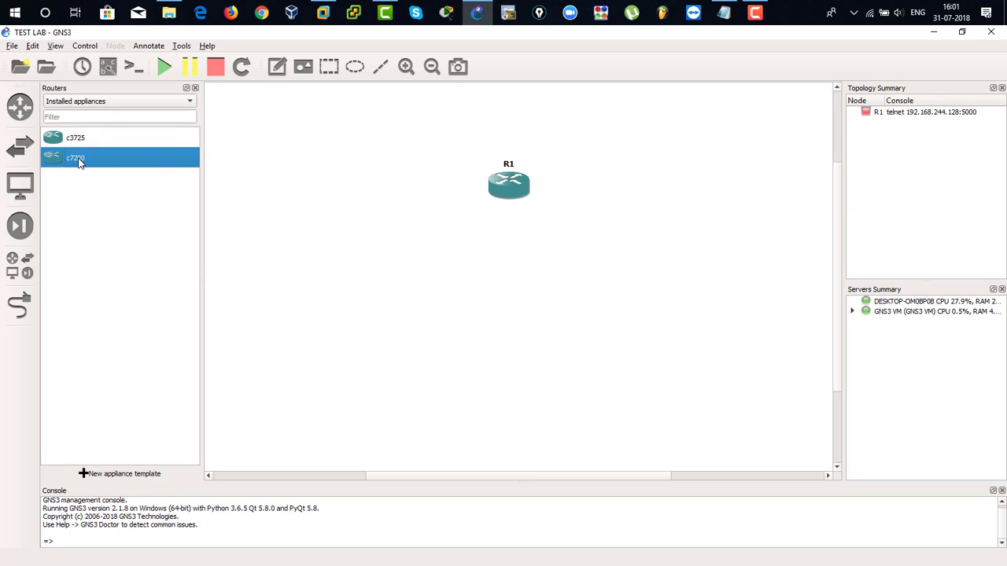
left_click_drag(78, 163, 334, 190)
- Set the R1 and R2 name labels onto their icons and space the routers apart, with R1 left of R2
left_click_drag(275, 114, 515, 193)
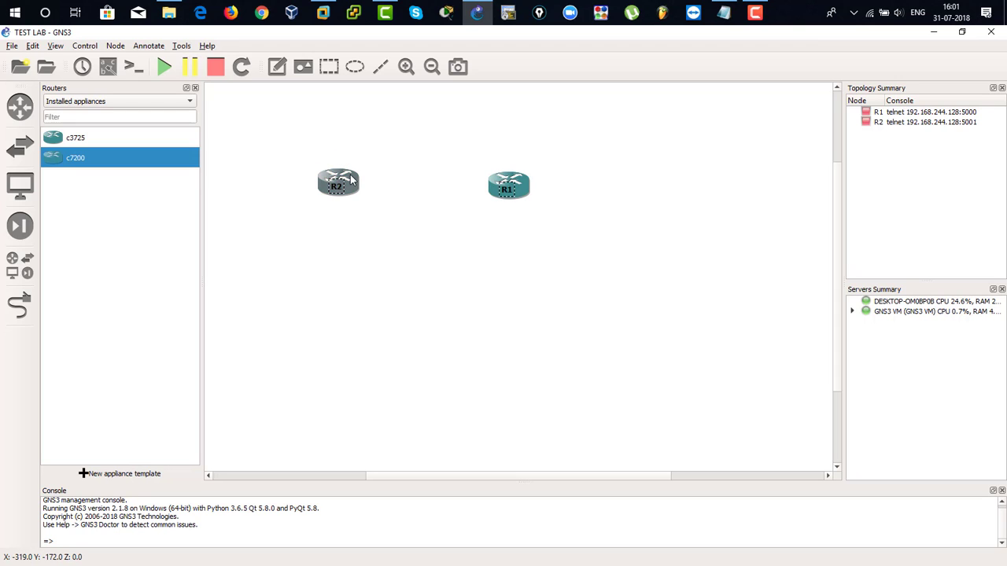
left_click_drag(346, 180, 622, 178)
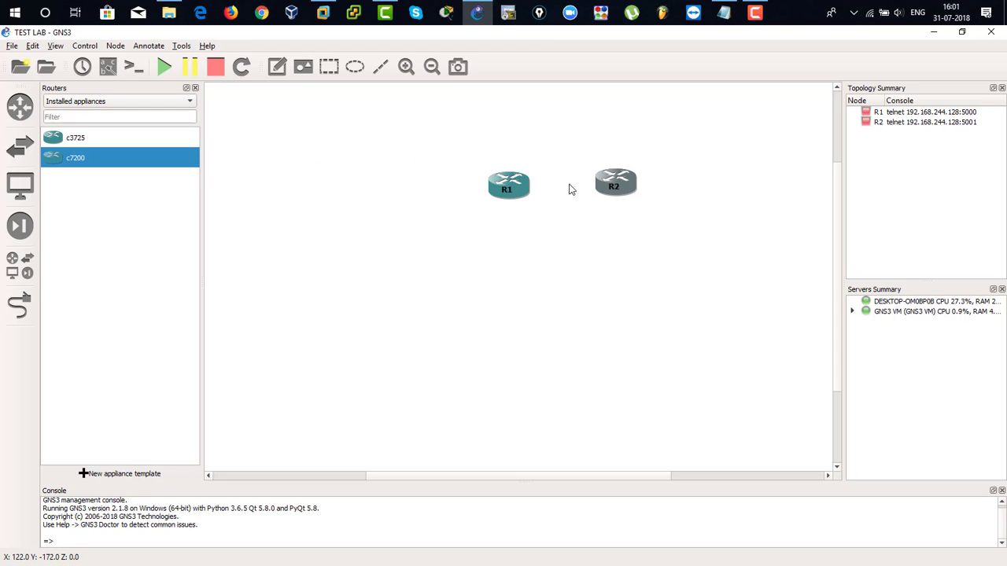
left_click_drag(487, 187, 327, 162)
left_click_drag(598, 184, 553, 163)
- Link FastEthernet0/0 of R1 to FastEthernet0/0 of R2 and leave link mode
left_click(20, 306)
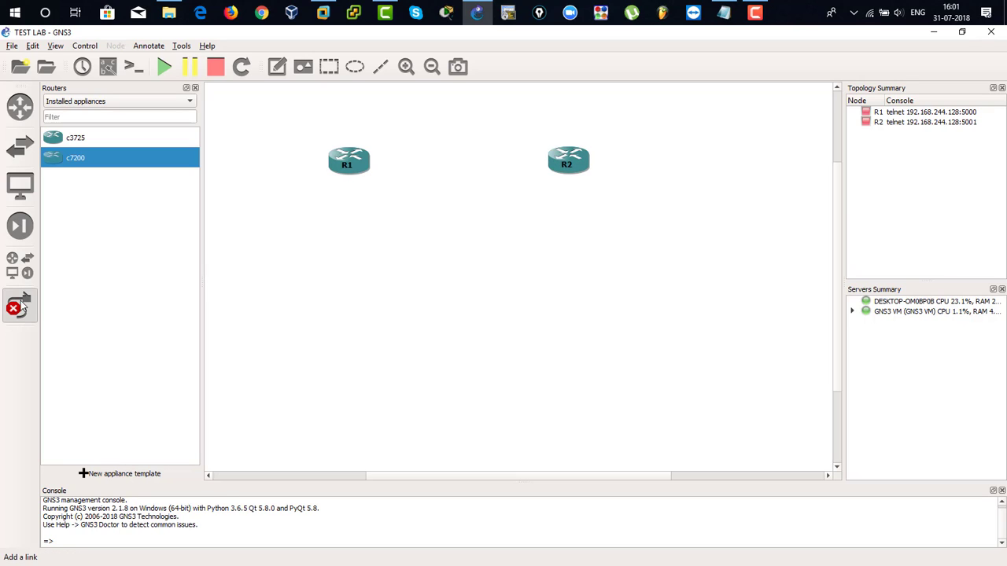
left_click(362, 159)
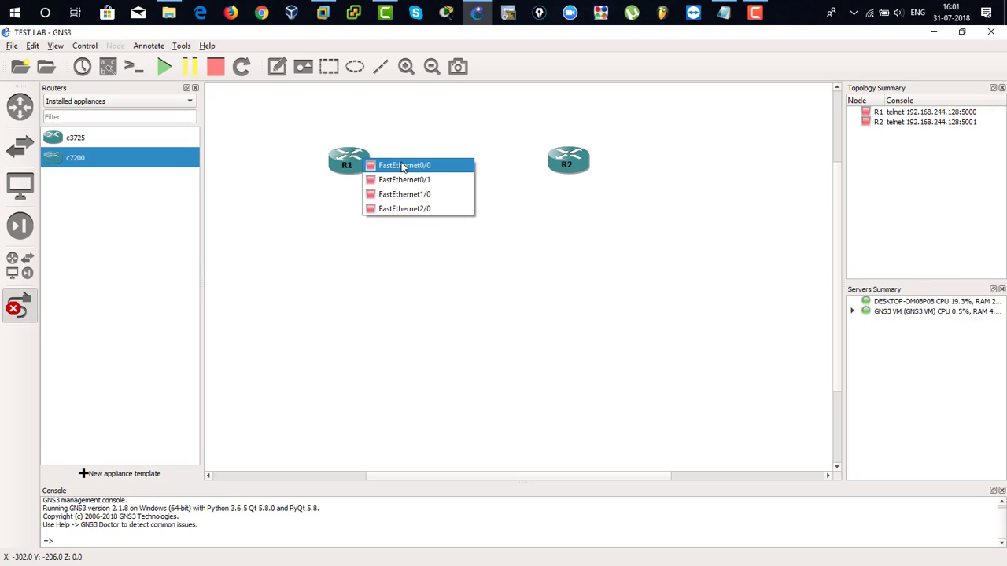
left_click(394, 165)
left_click(562, 158)
left_click(579, 163)
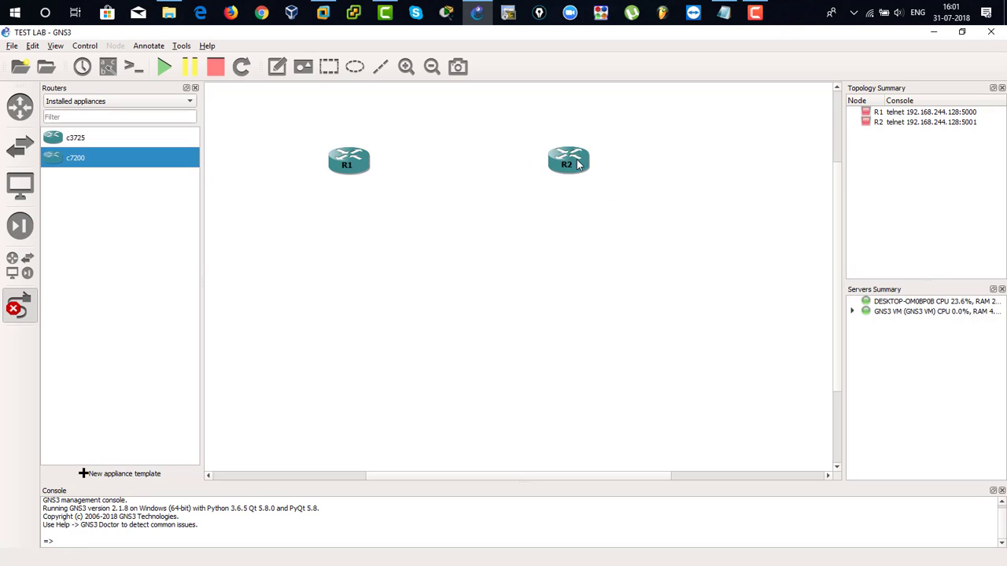
left_click(26, 307)
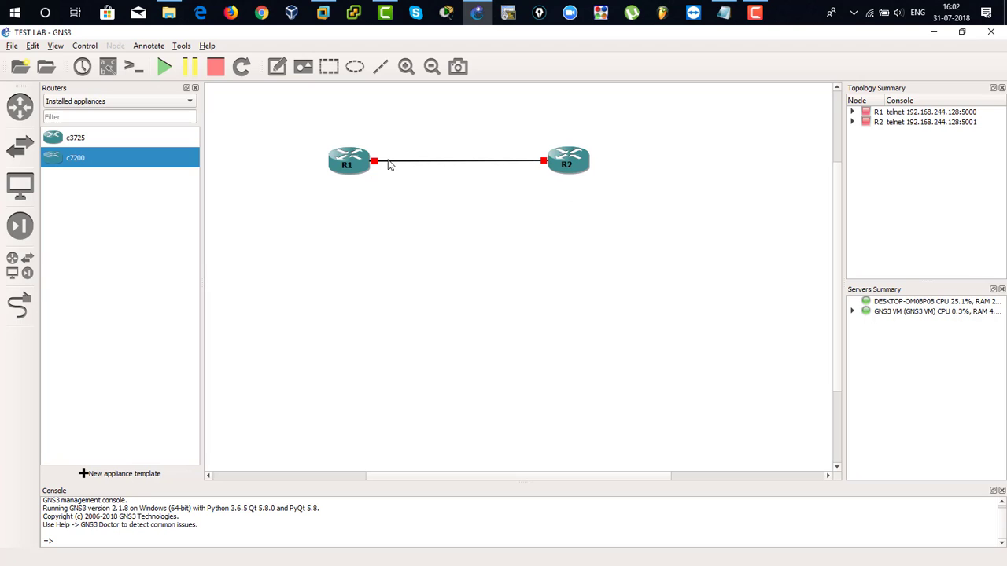
- Show the interface labels and place both f0/0 labels above the link between R1 and R2
left_click(107, 66)
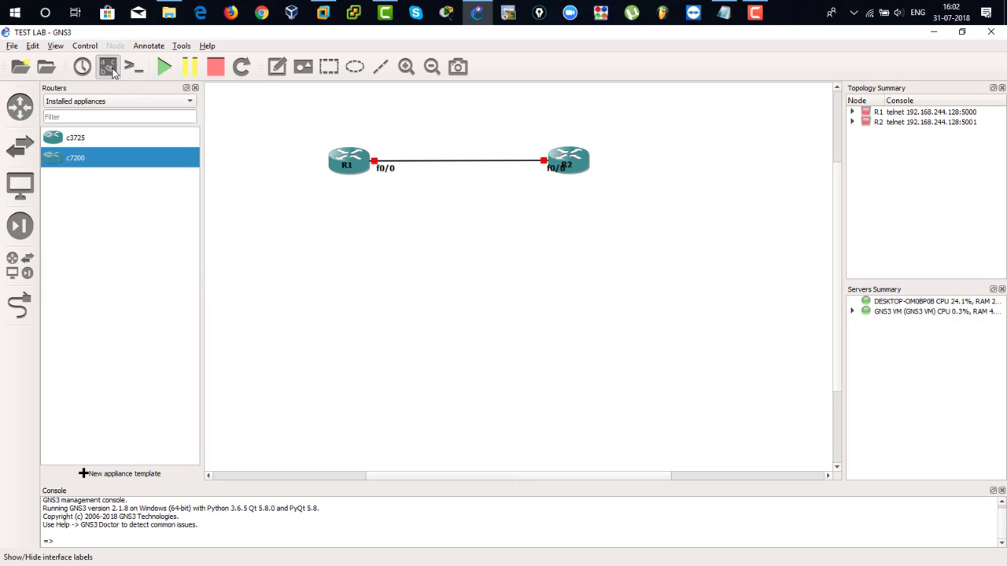
left_click_drag(378, 171, 376, 155)
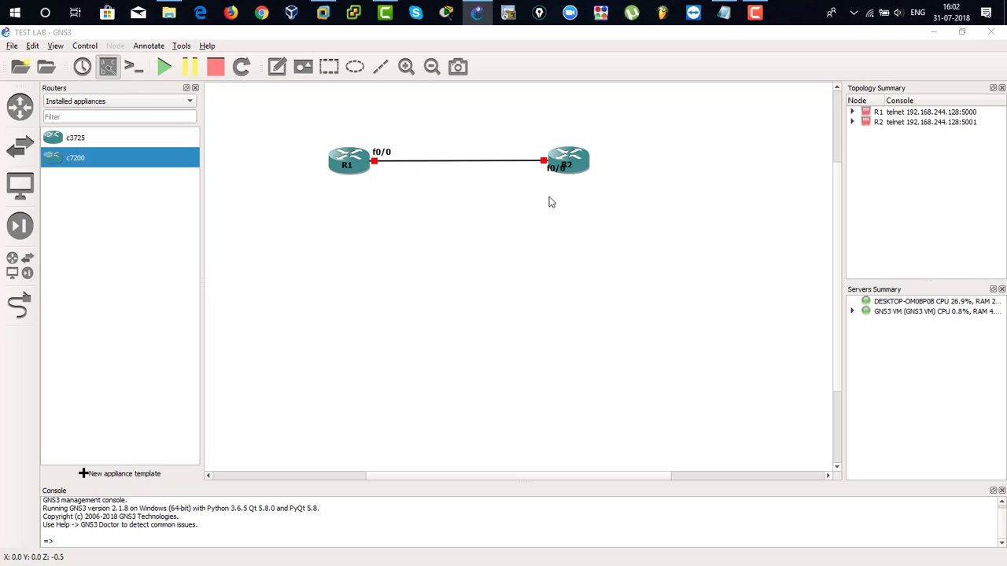
left_click_drag(554, 177, 531, 158)
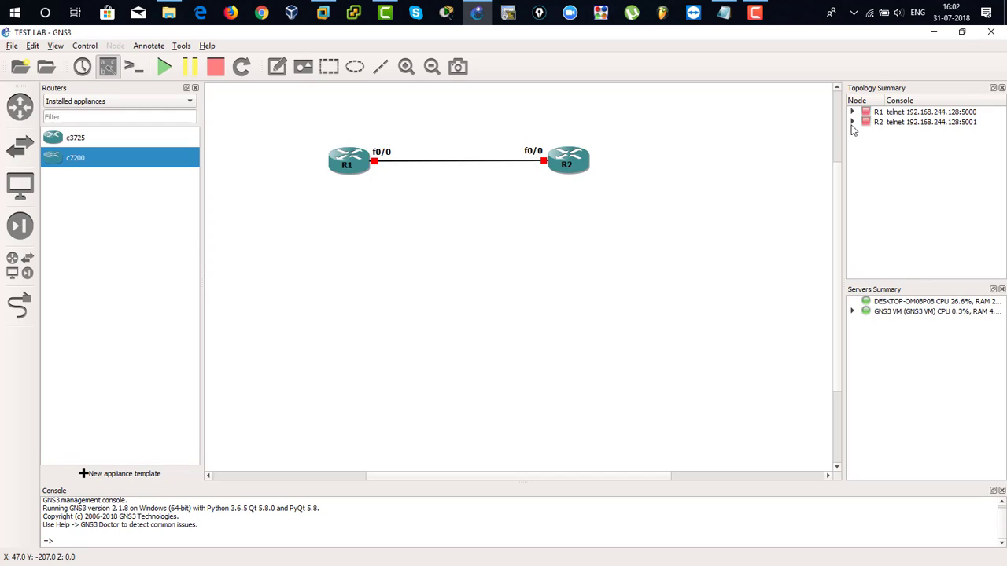
- Start all routers, open consoles to all devices and place the console window below the topology
left_click(165, 68)
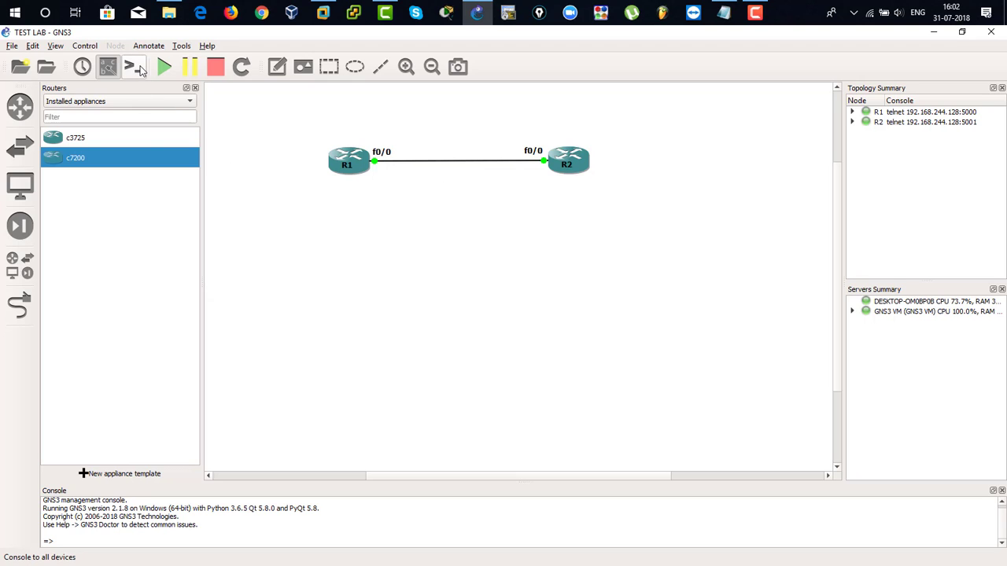
left_click(141, 69)
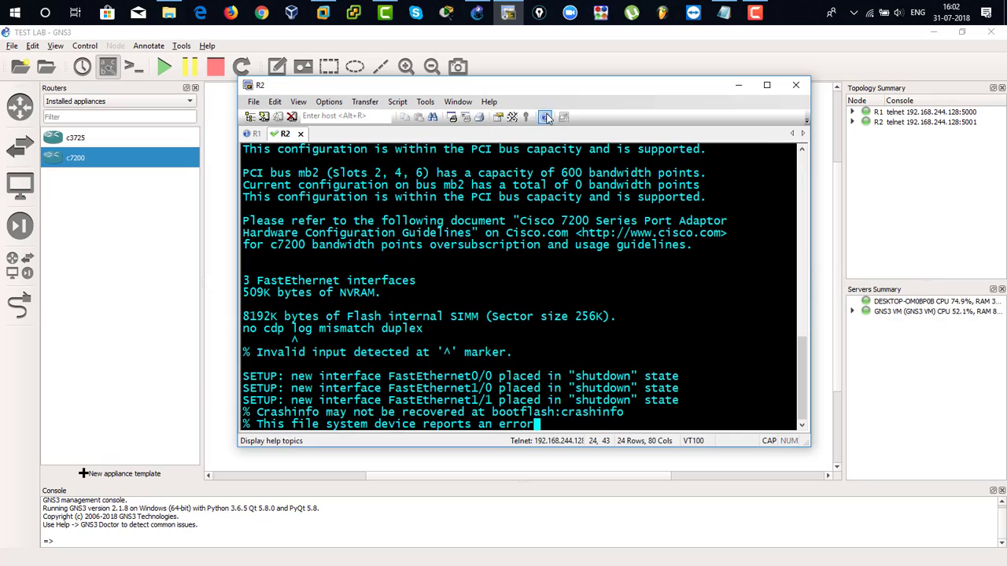
left_click_drag(561, 88, 667, 178)
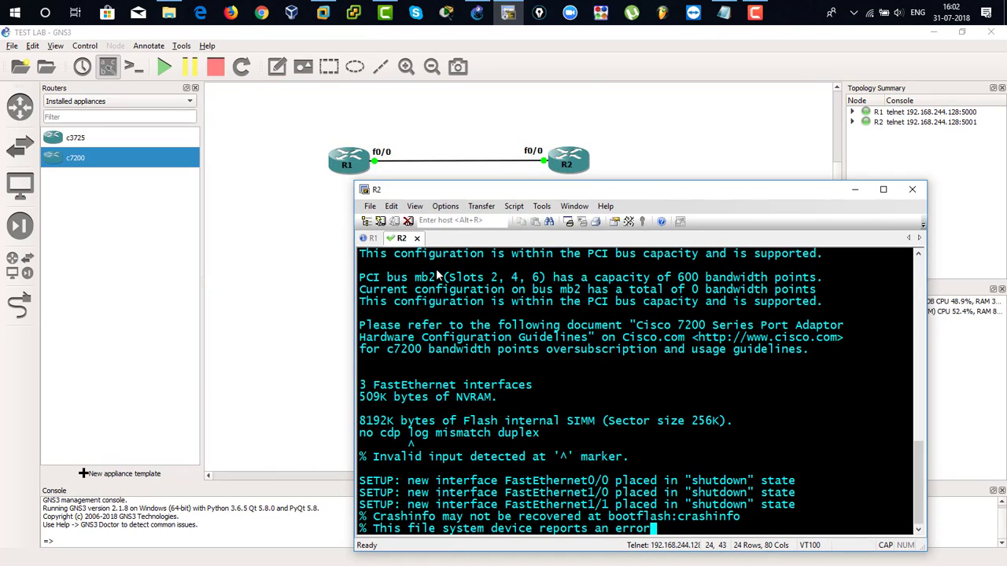
- Check the boot output in the R1 and R2 consoles and bring up the command prompt on R1
left_click(370, 239)
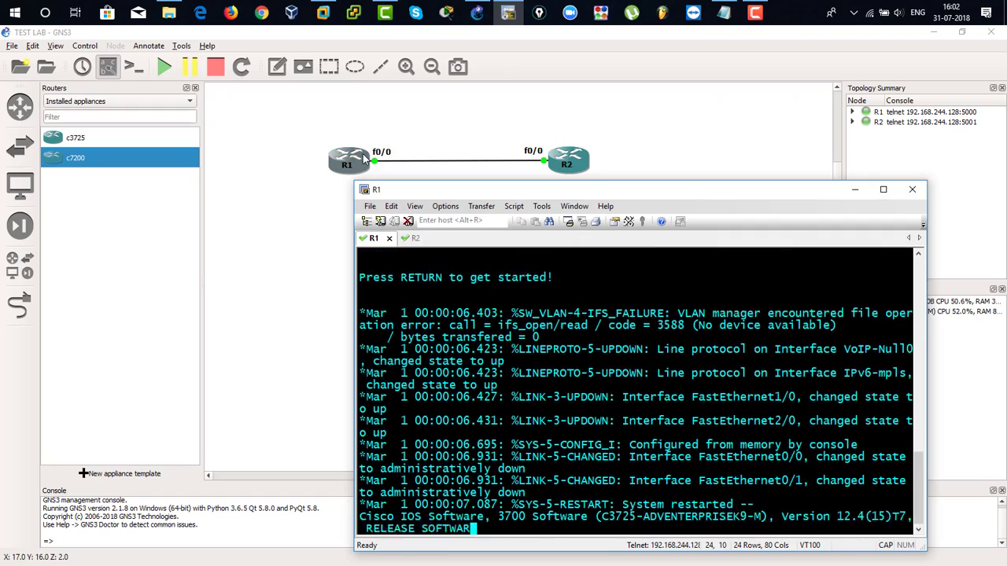
left_click(413, 239)
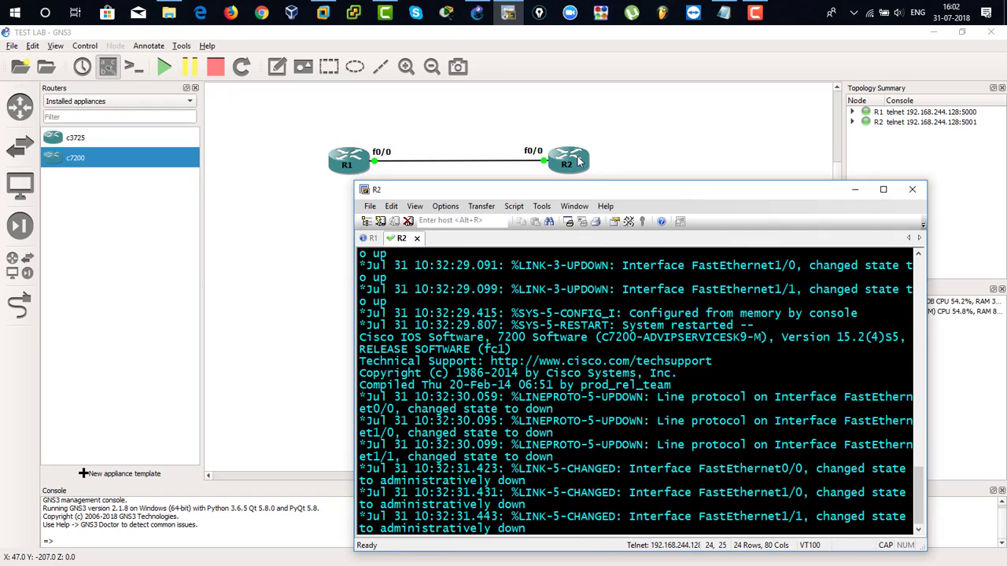
left_click(367, 239)
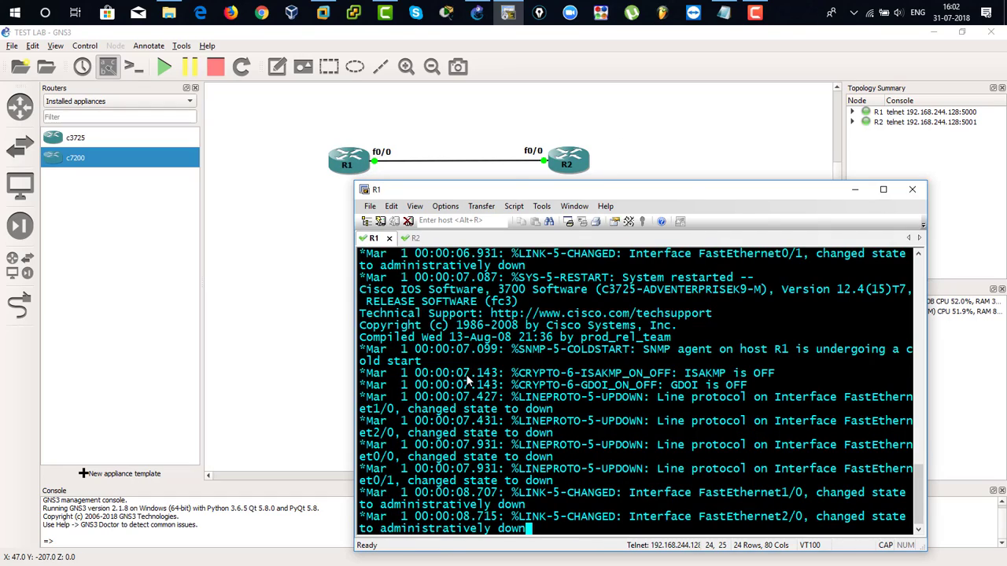
key("Return")
key("Return")
key("Return")
key("Return")
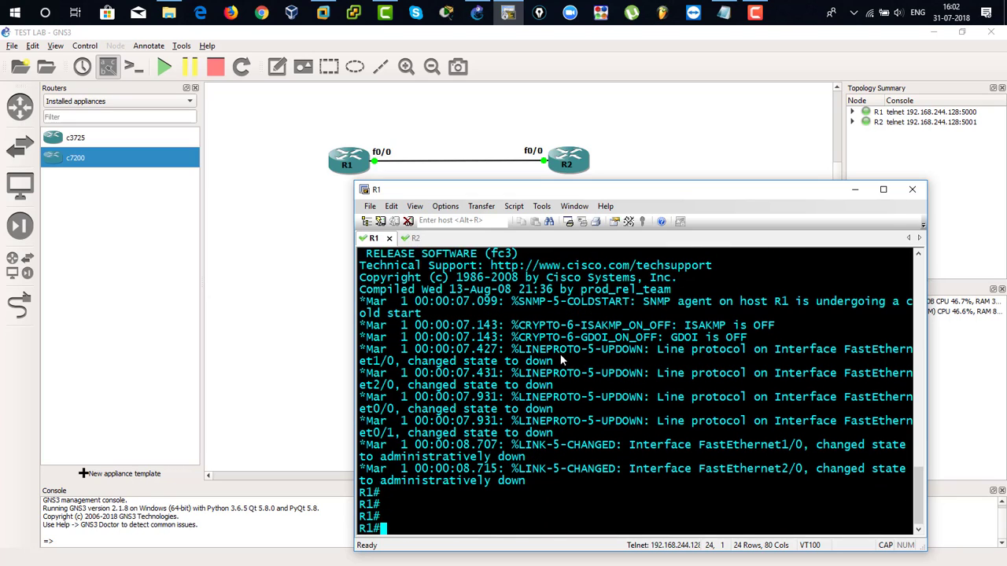
key("Return")
key("Return")
key("Return")
- Run SH IP INT BR on R1 and examine the FastEthernet0/0 address entry
type("SH IP INT BRR")
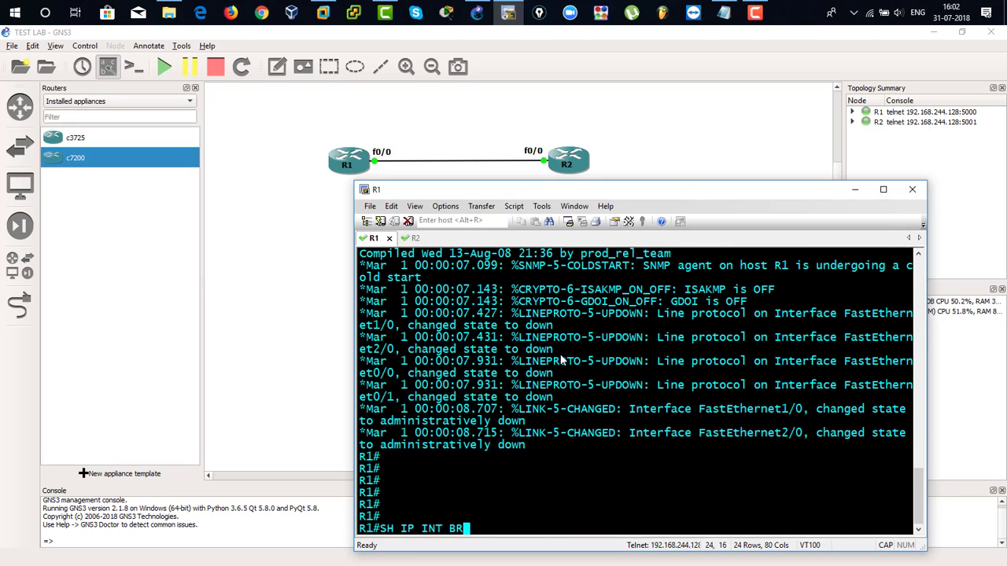
key("Return")
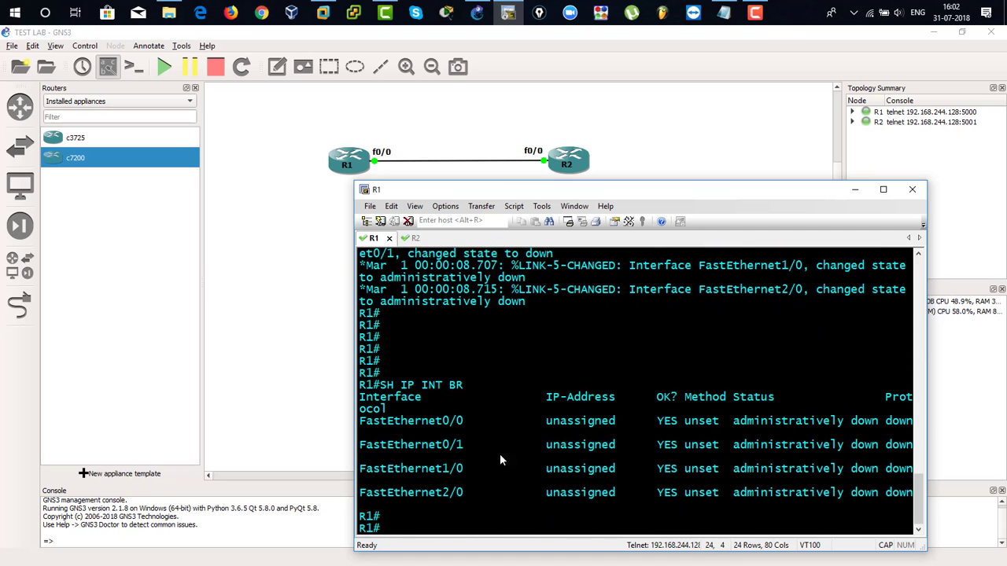
left_click_drag(438, 421, 610, 422)
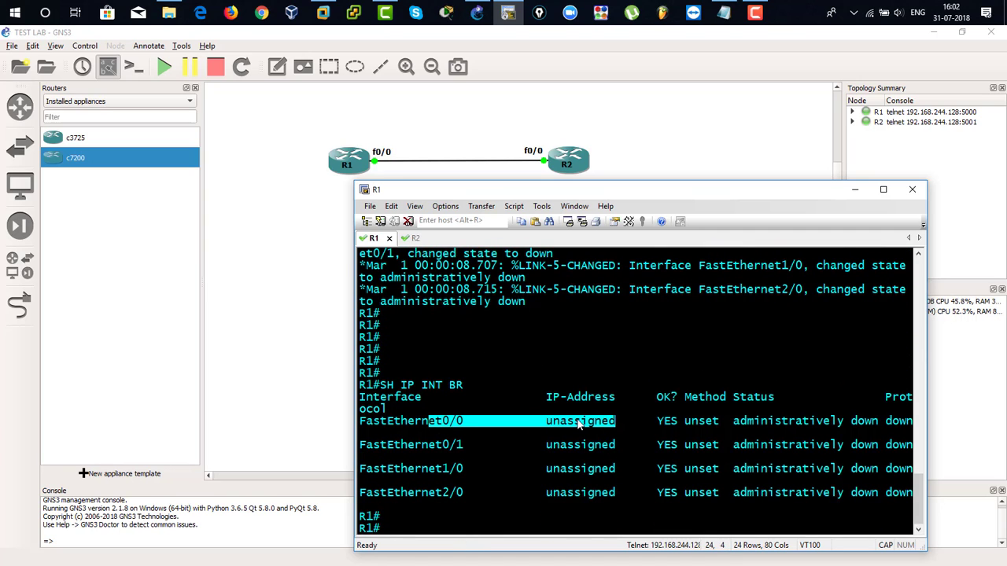
left_click(594, 423)
type("CONFIFURE")
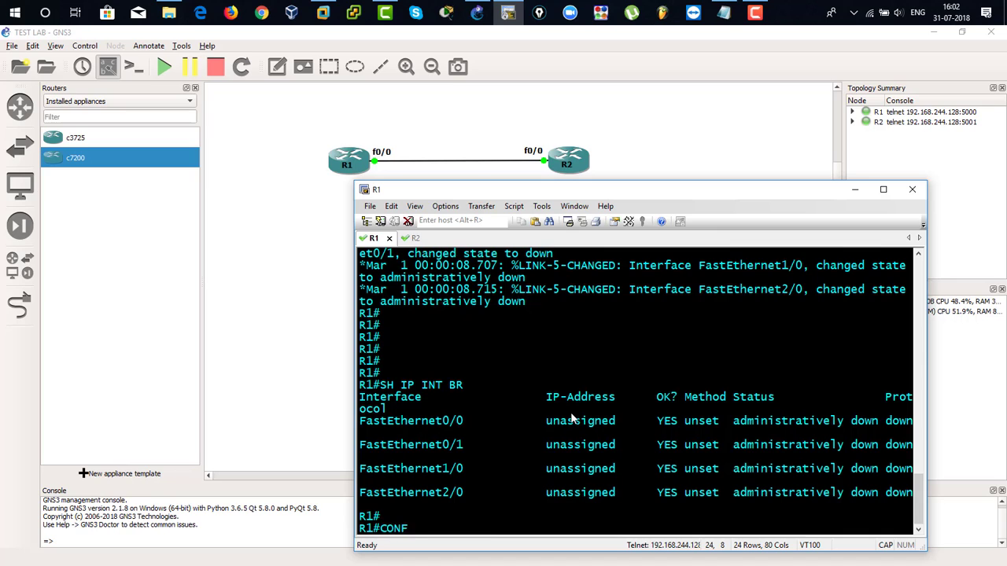
key("BackSpace")
key("BackSpace")
key("BackSpace")
key("BackSpace")
type("GURE temrinal")
key("Return")
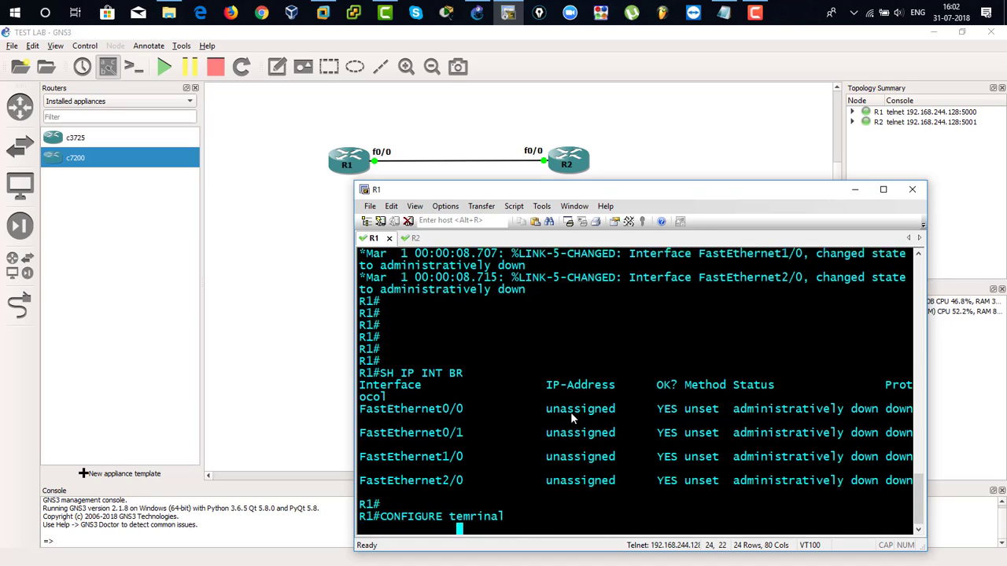
- Enter global configuration mode on R1 with configure terminal
type("confi")
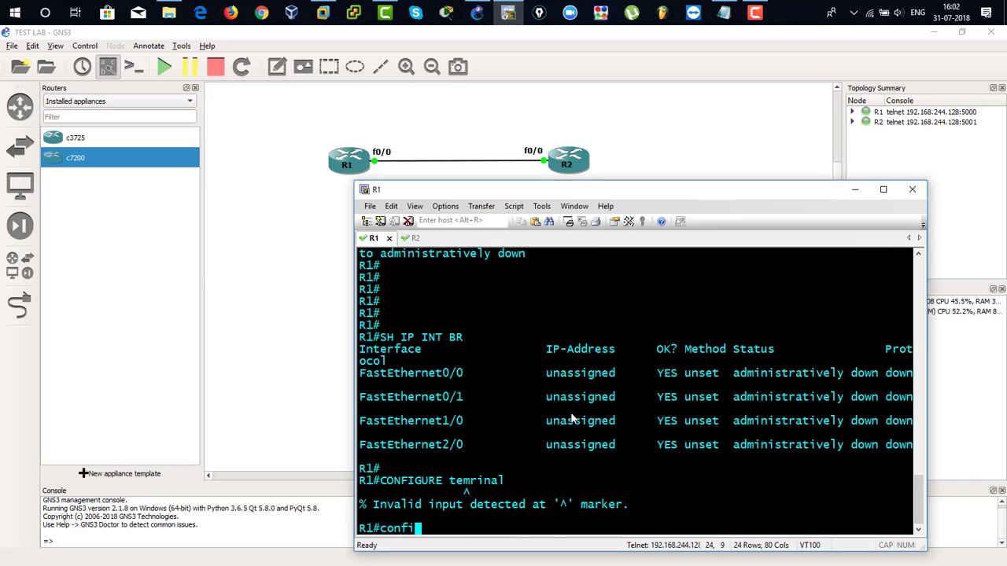
type("gure terminal")
key("Return")
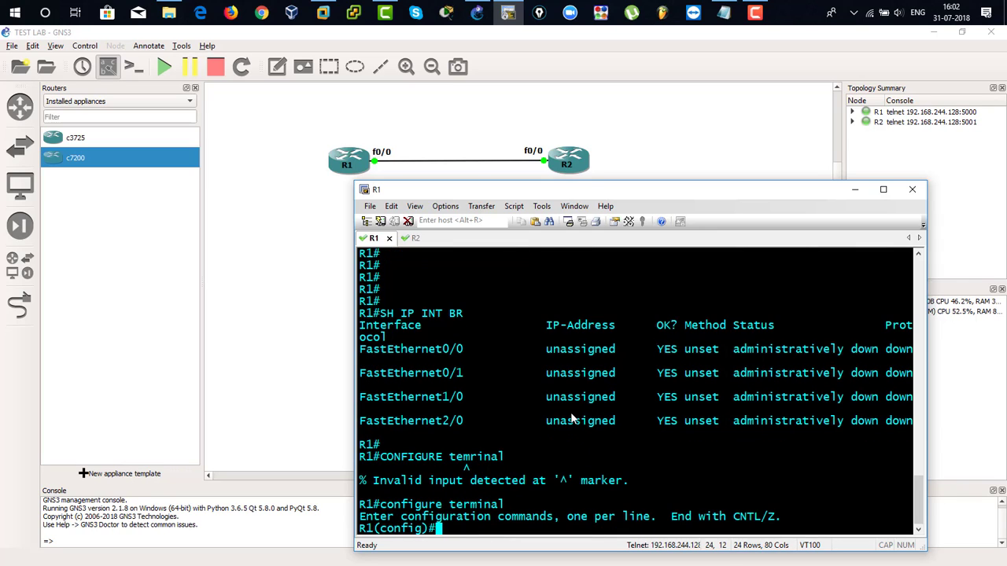
- Assign IP address 192.168.1.1 with mask 255.255.255.0 to interface fa0/0 on R1
type("interface fa0/0")
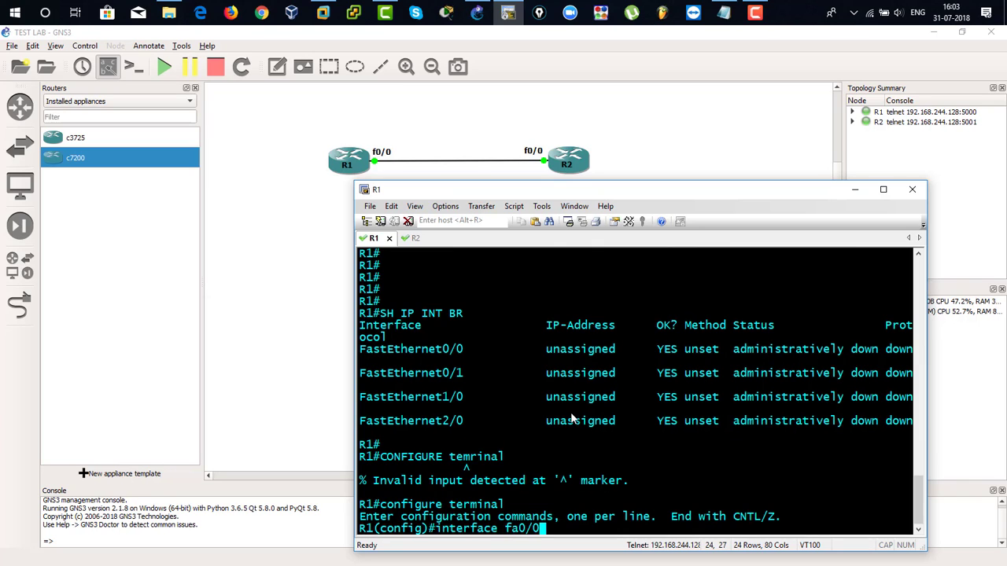
key("Return")
type("ip add")
key("Tab")
type("192")
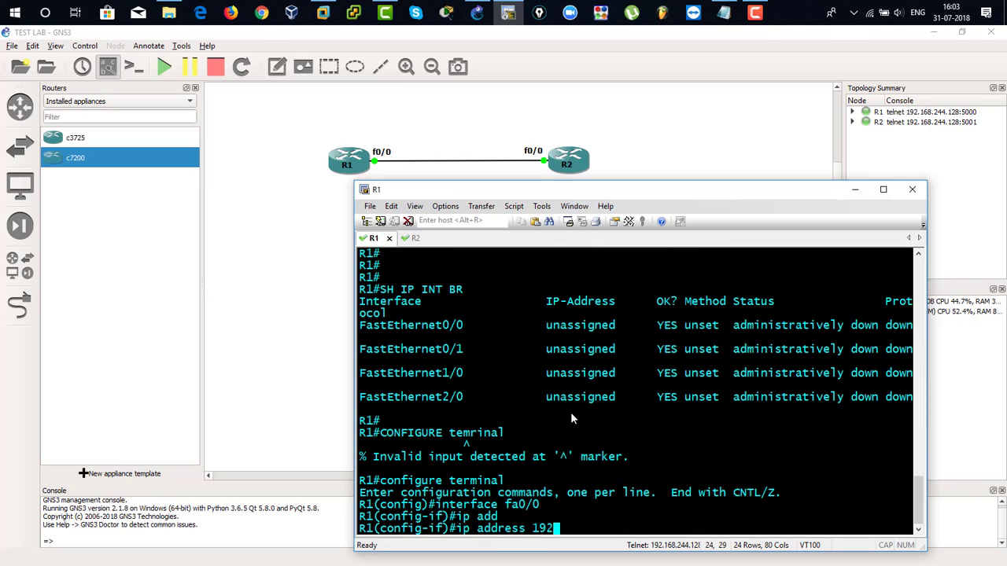
type(".168.1.1 255.255.255.0")
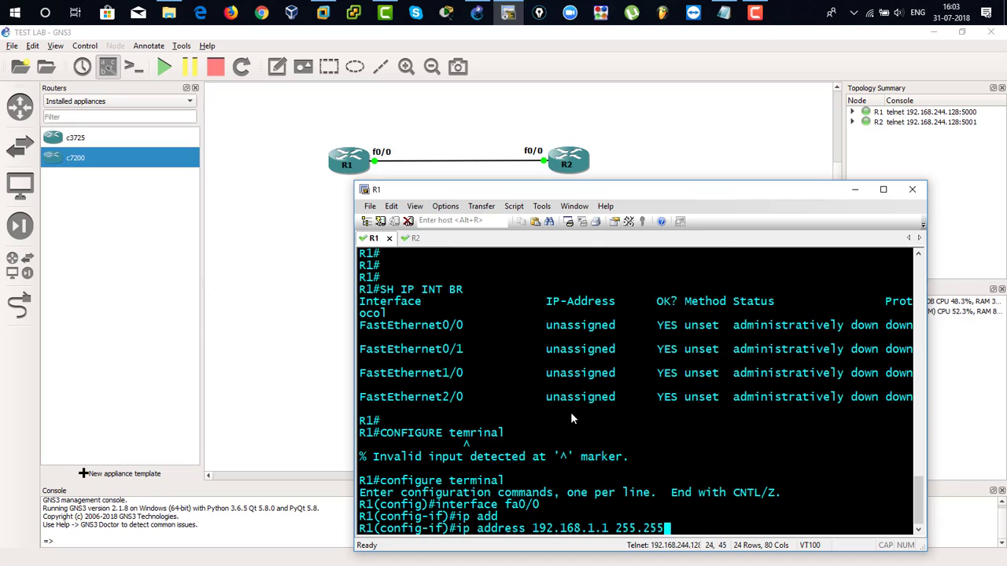
key("Return")
- Enable R1's fa0/0 with no shutdown and exit back to the privileged prompt
type("no sh")
key("Tab")
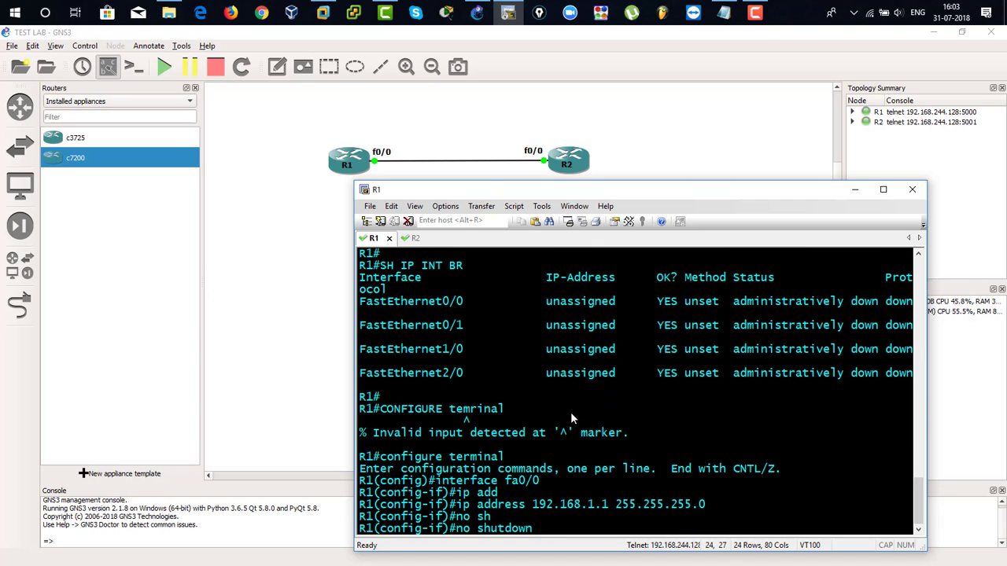
key("Return")
type("exit")
key("Return")
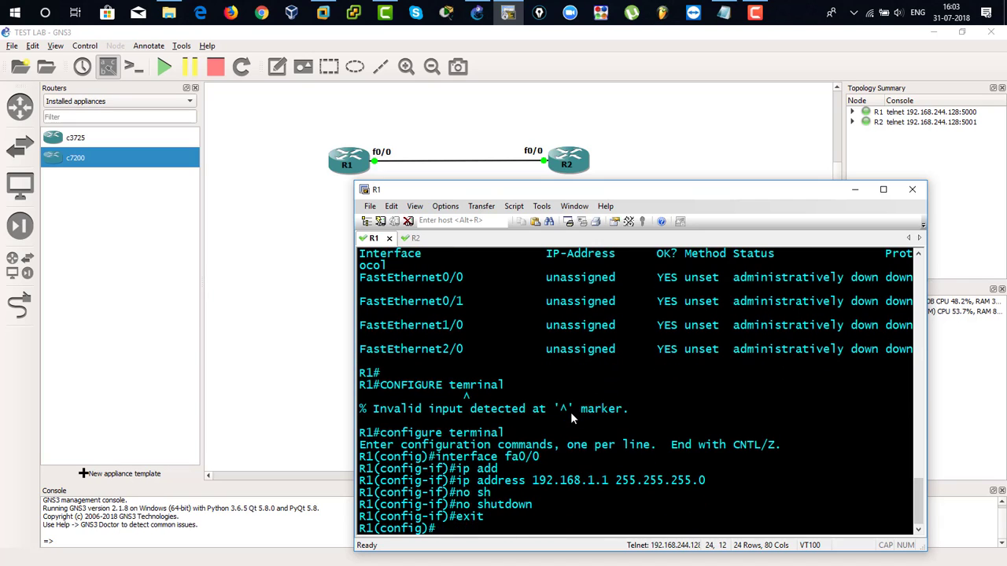
type("exit")
key("Return")
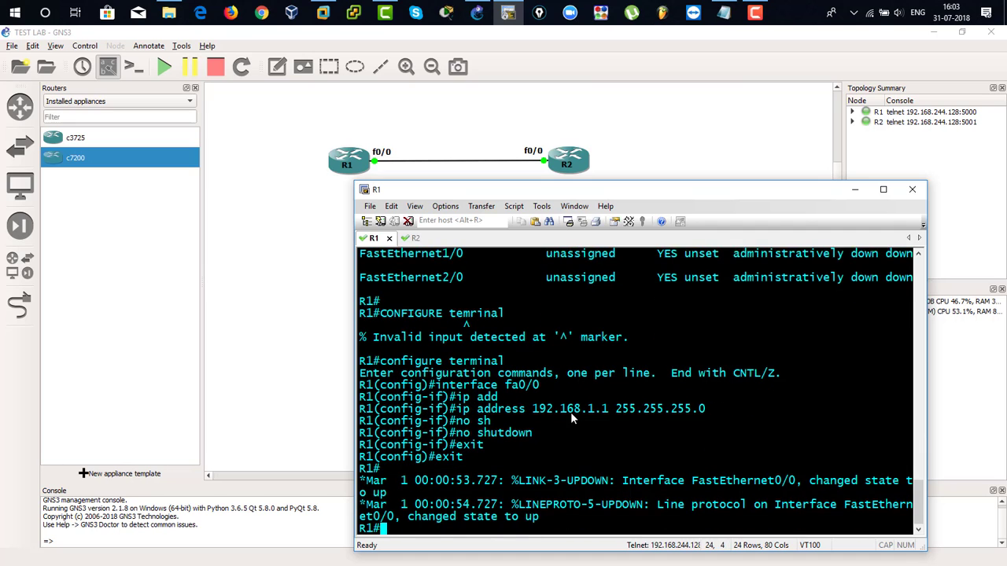
- Save R1's running configuration with the write command
type("wri")
key("Tab")
key("Return")
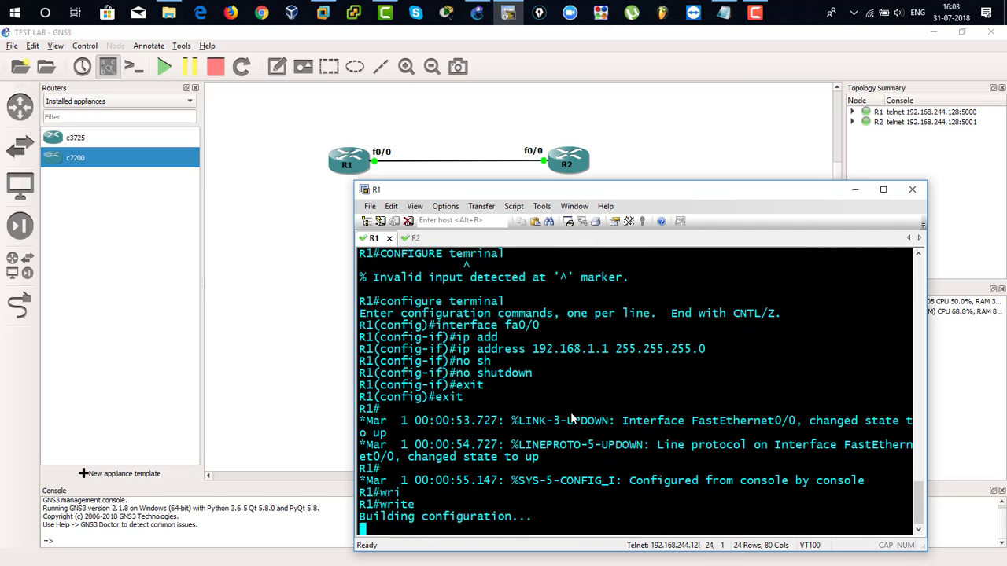
- Run show ip interface brief on R1 and highlight the FastEthernet0/0 IP address
type("show ip")
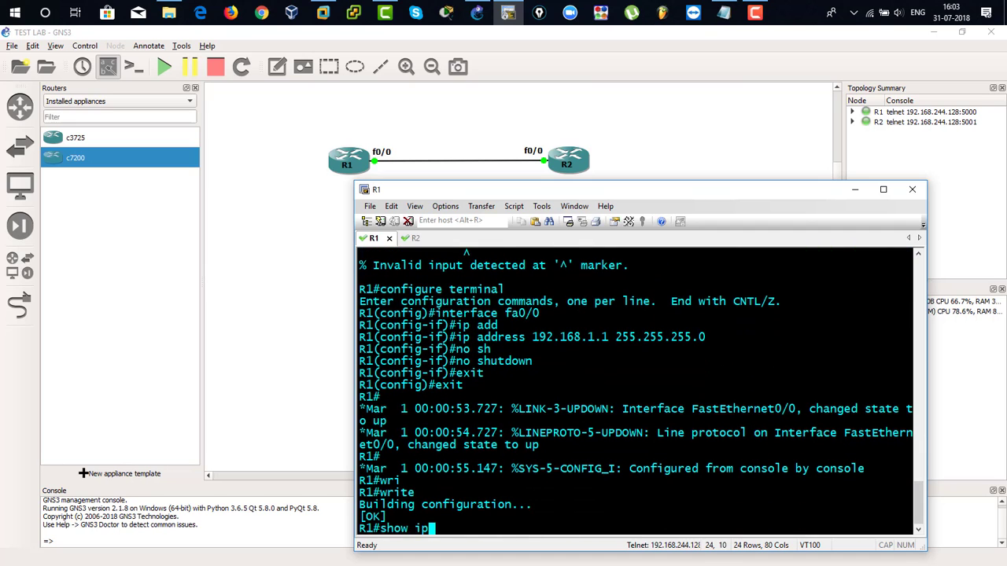
type(" interface br")
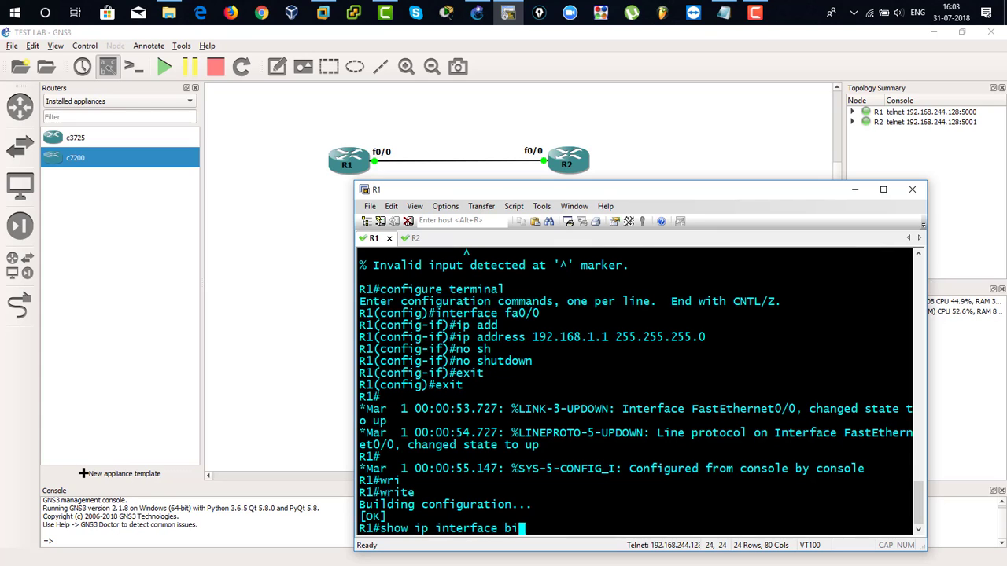
type("ief")
key("Return")
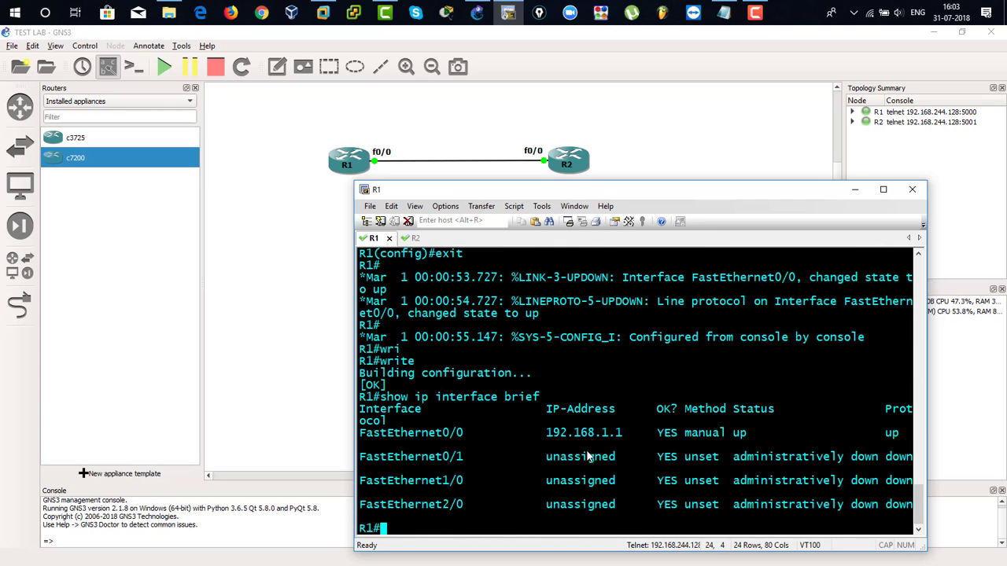
left_click_drag(548, 440, 623, 434)
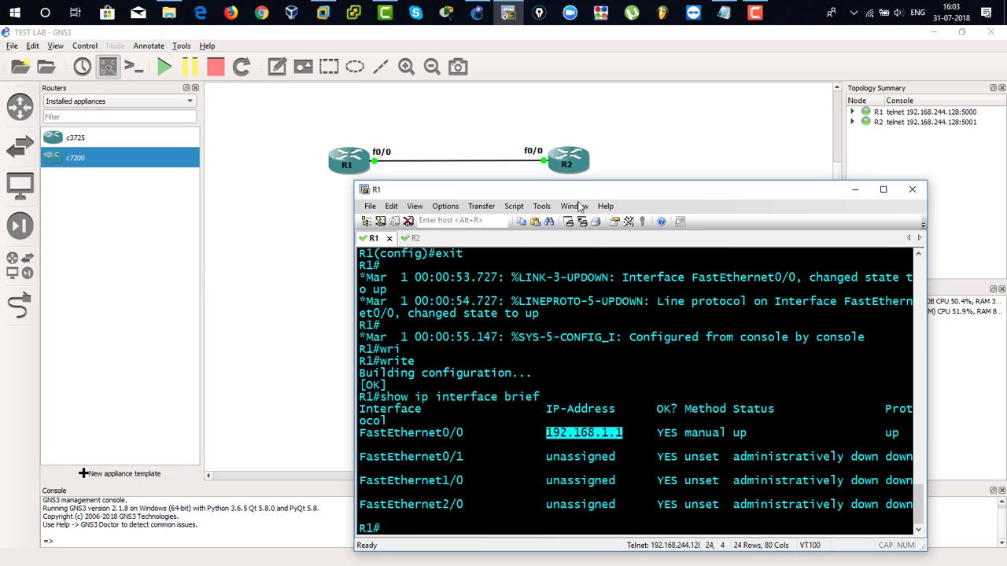
- Switch to the R2 console, run show ip interface brief and examine the FastEthernet0/0 address entry
left_click(417, 238)
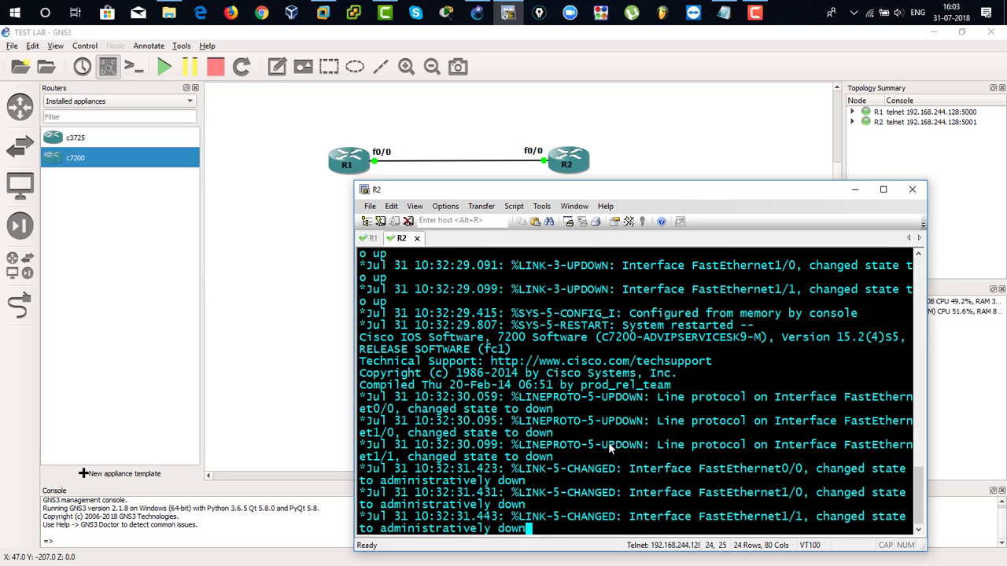
key("Return")
key("Return")
key("Return")
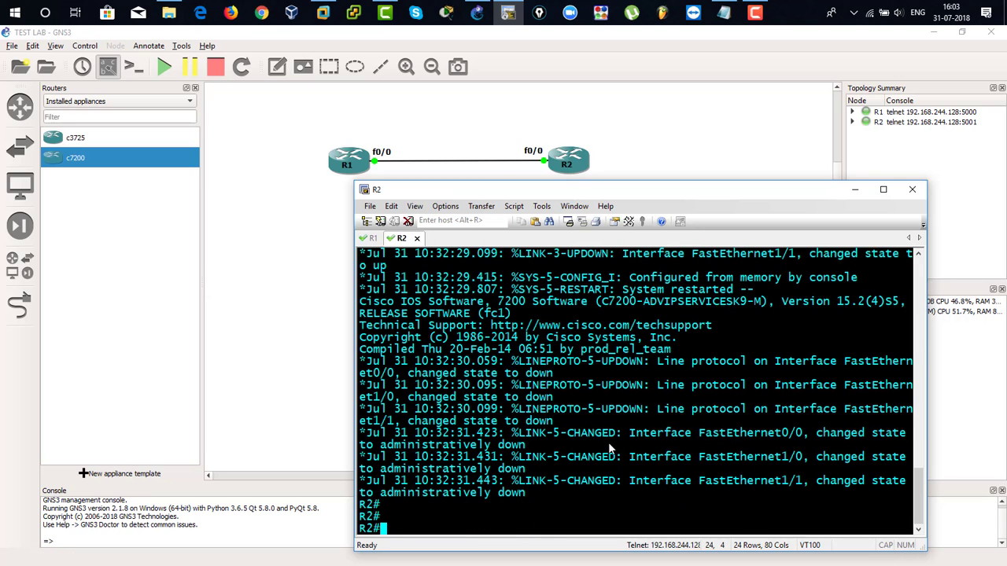
type("show ip interface b")
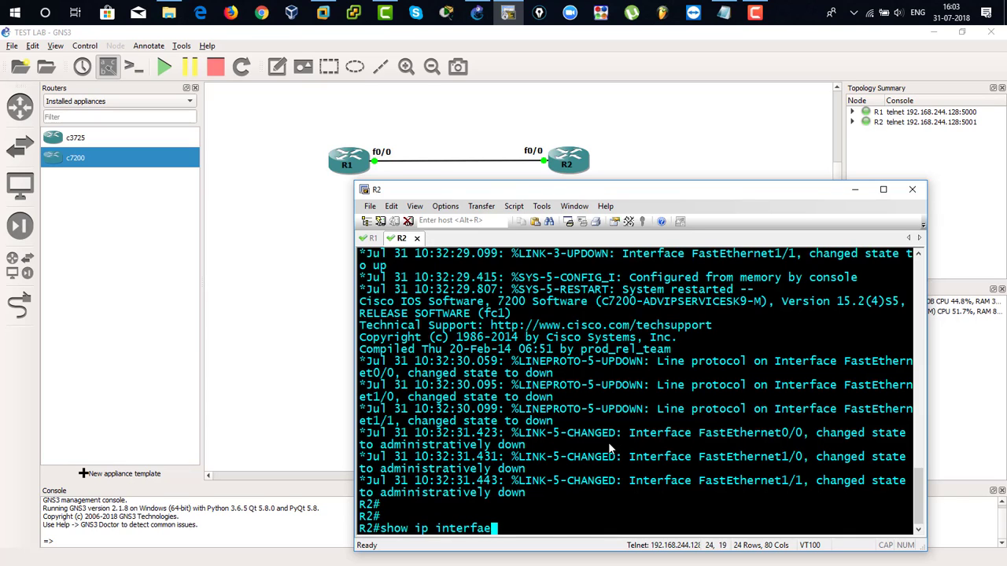
type("rief")
key("Return")
left_click_drag(519, 493, 588, 494)
left_click(627, 410)
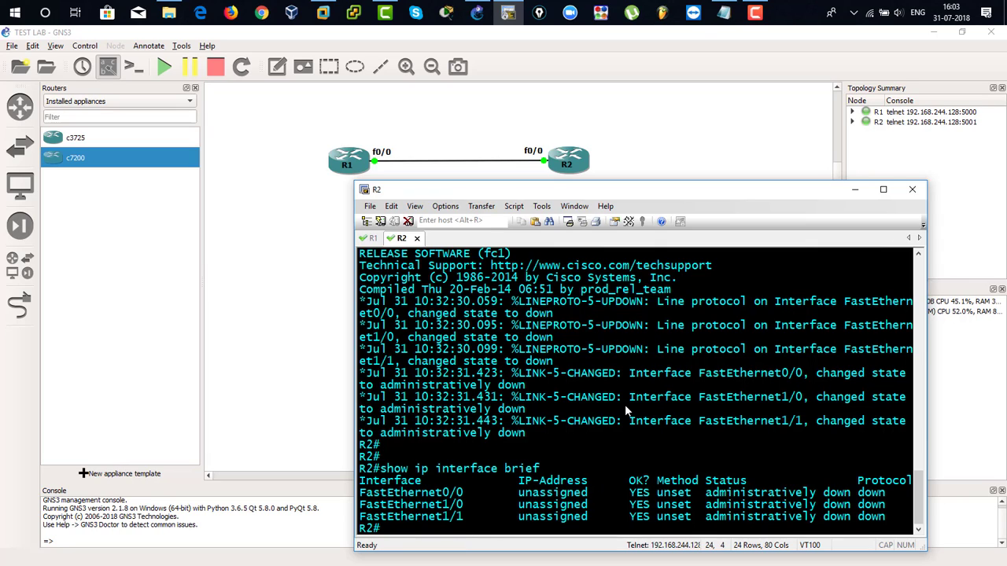
- Enter global configuration mode on R2 and assign 192.168.1.2 with mask 255.255.255.0 to interface fa0/0
type("configure terminal")
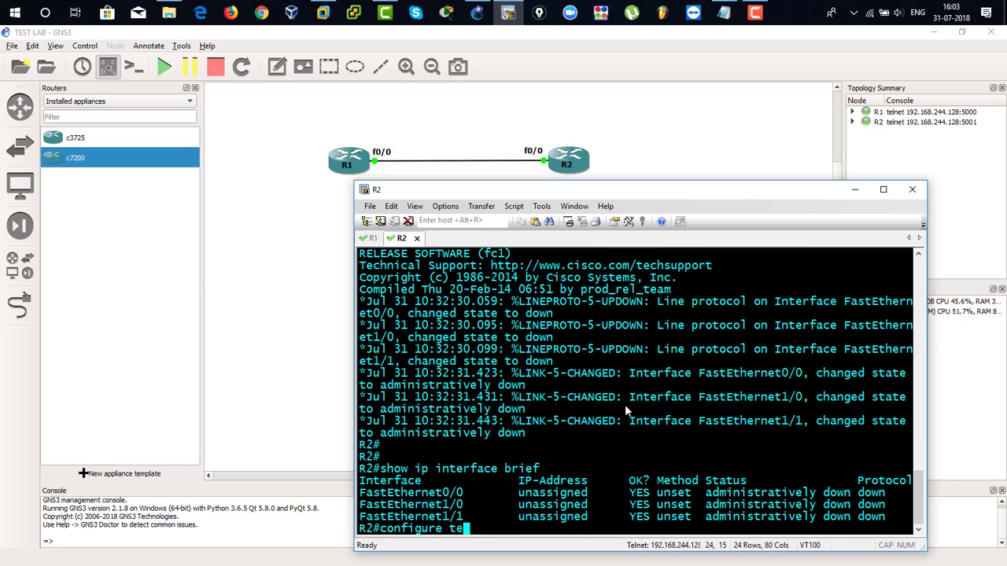
key("Return")
type("in")
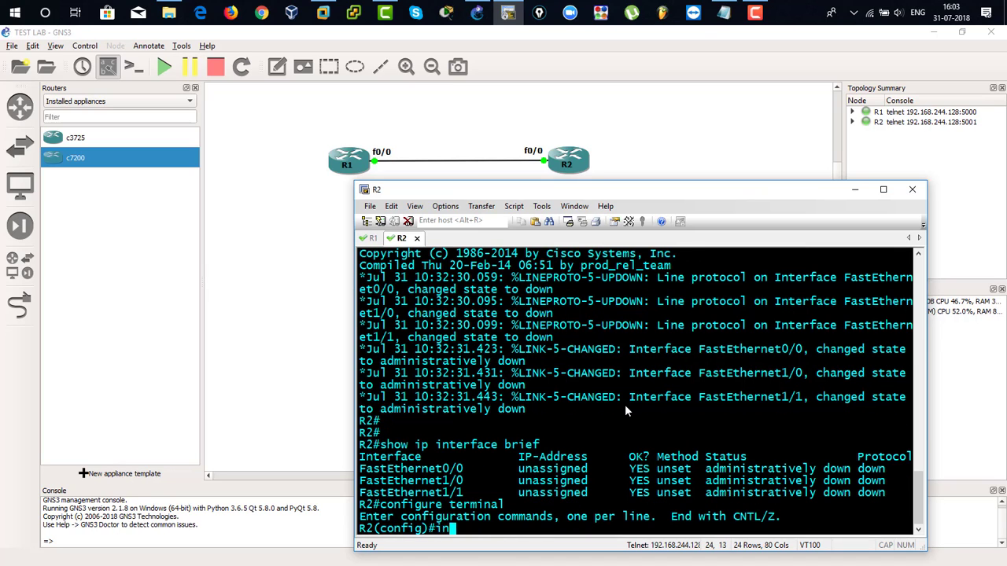
type("terface fa0/0")
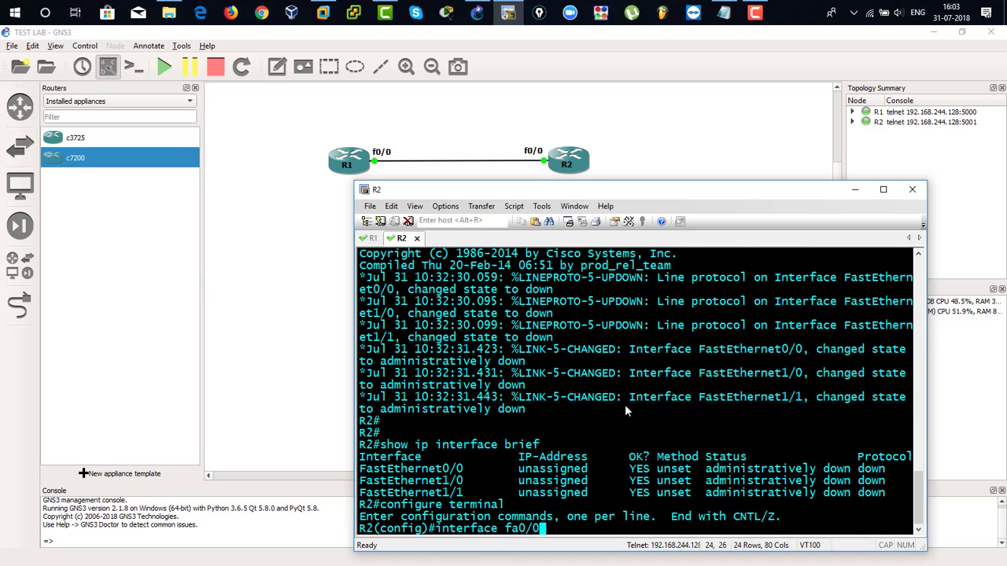
key("Return")
type("ip ad")
key("Tab")
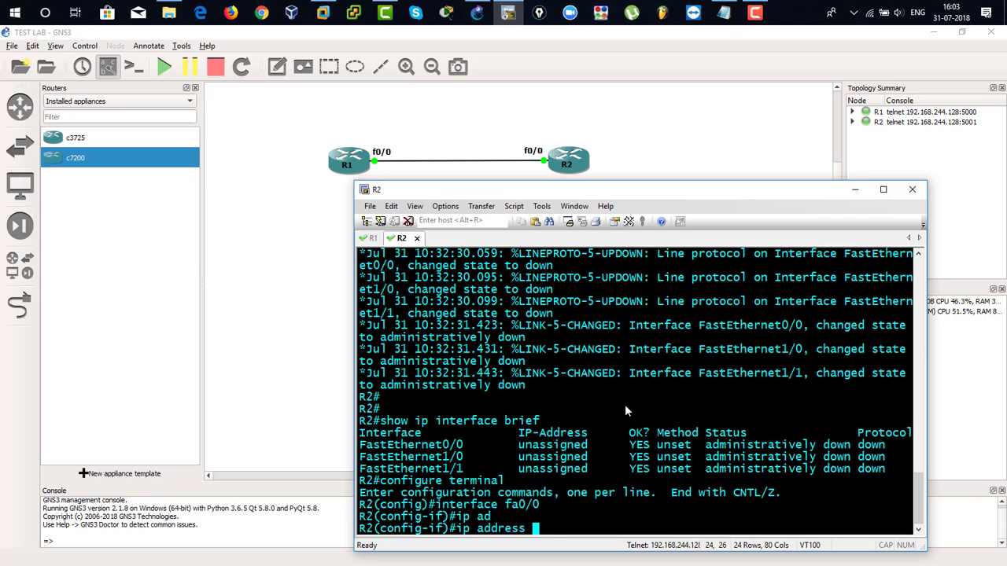
type("192.168.1.2 ")
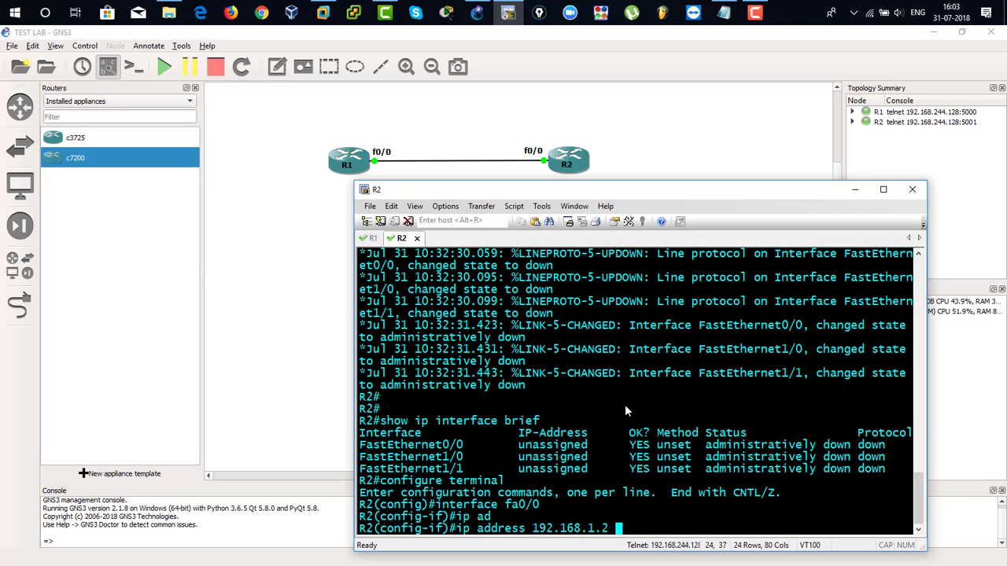
type("255.255.255.0")
key("Return")
- Enable R2's fa0/0 with no shutdown and leave configuration mode with end
type("no ")
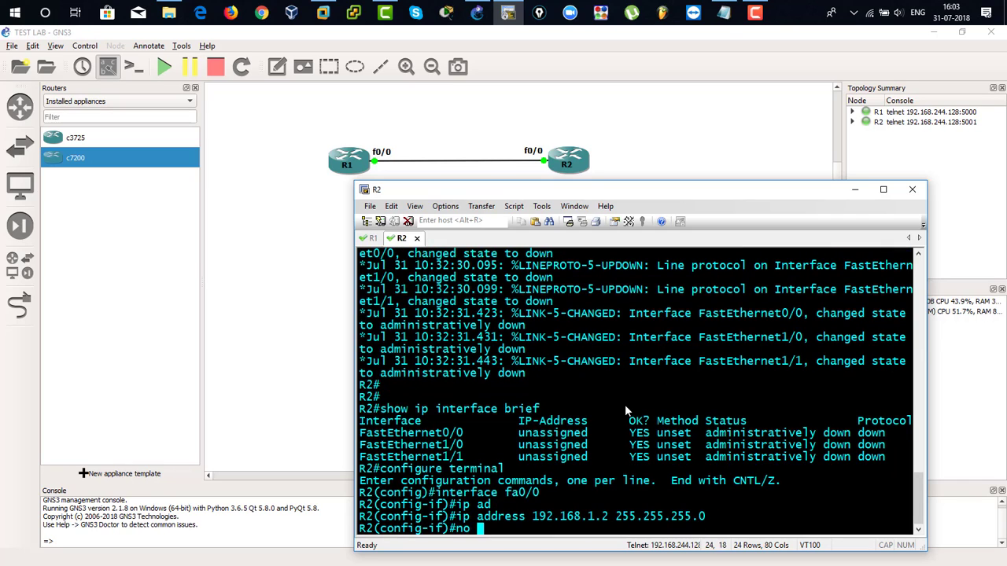
type("shu")
key("Tab")
key("Return")
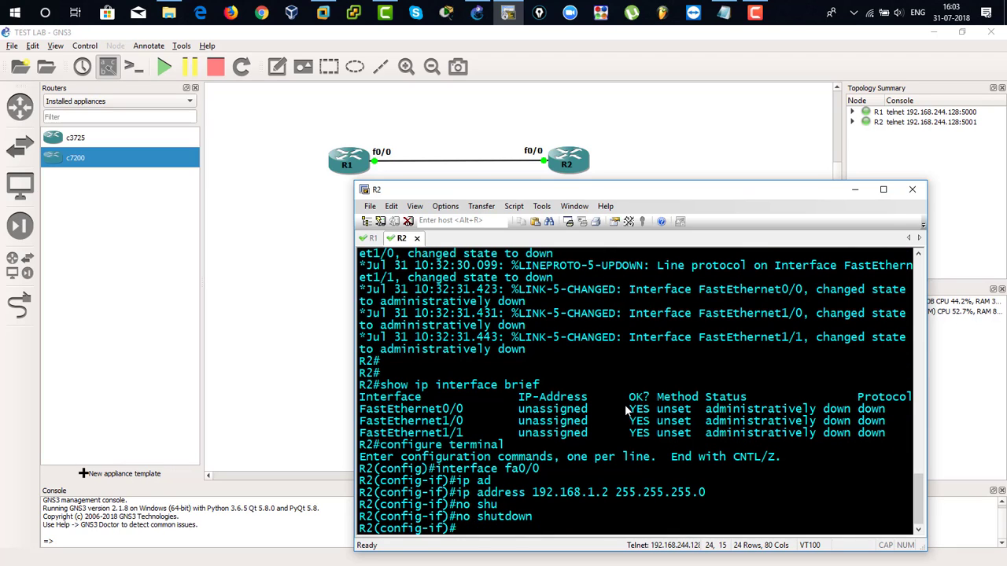
type("end")
key("Return")
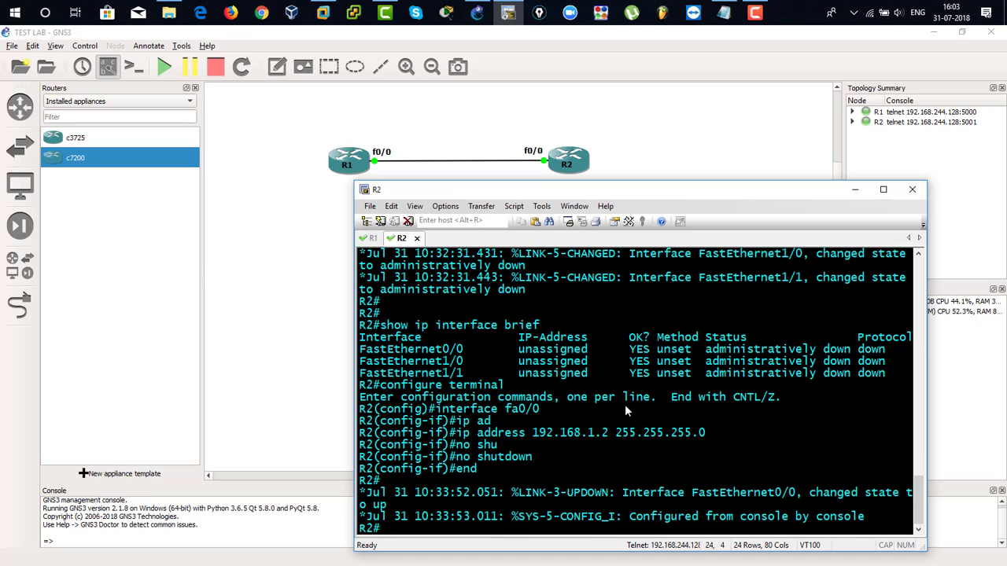
- Save R2's configuration with the write command, accepting the overwrite of the previous NVRAM configuration
key("Return")
key("Return")
type("wri")
key("Tab")
key("Return")
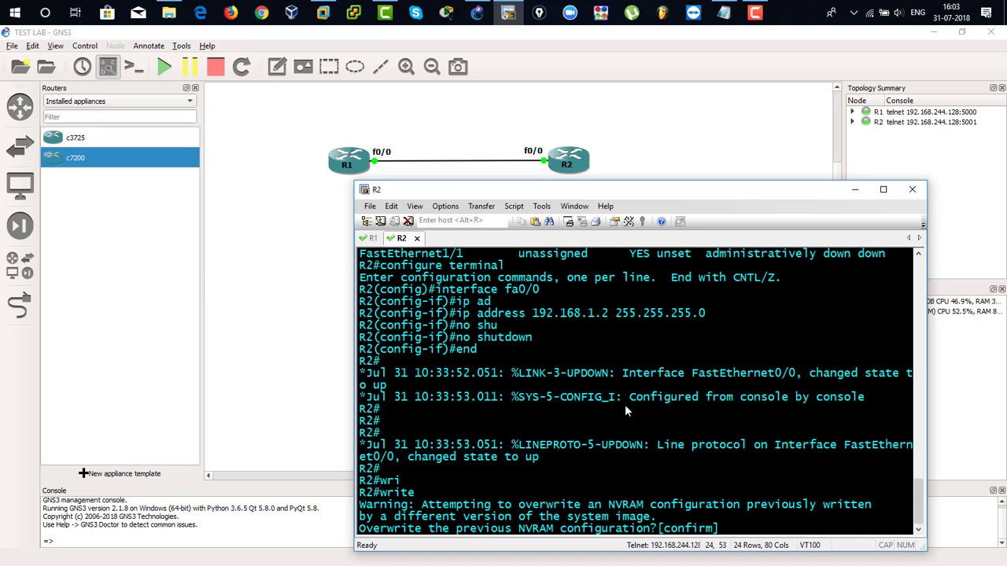
key("Return")
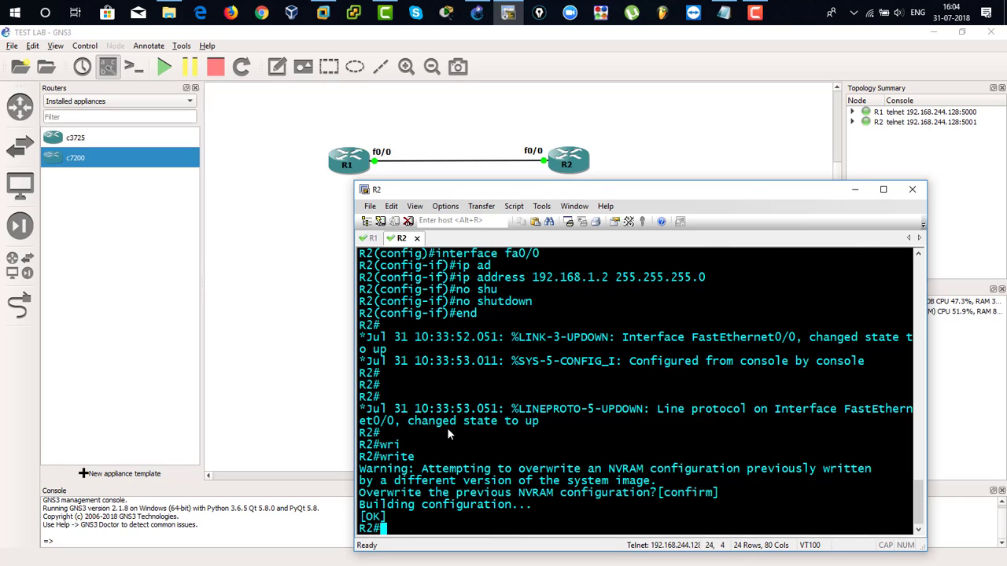
- Run show ip interface brief on R2 again and check the FastEthernet0/0 address
type("show ip inter")
type("face brief")
key("BackSpace")
key("BackSpace")
key("BackSpace")
key("BackSpace")
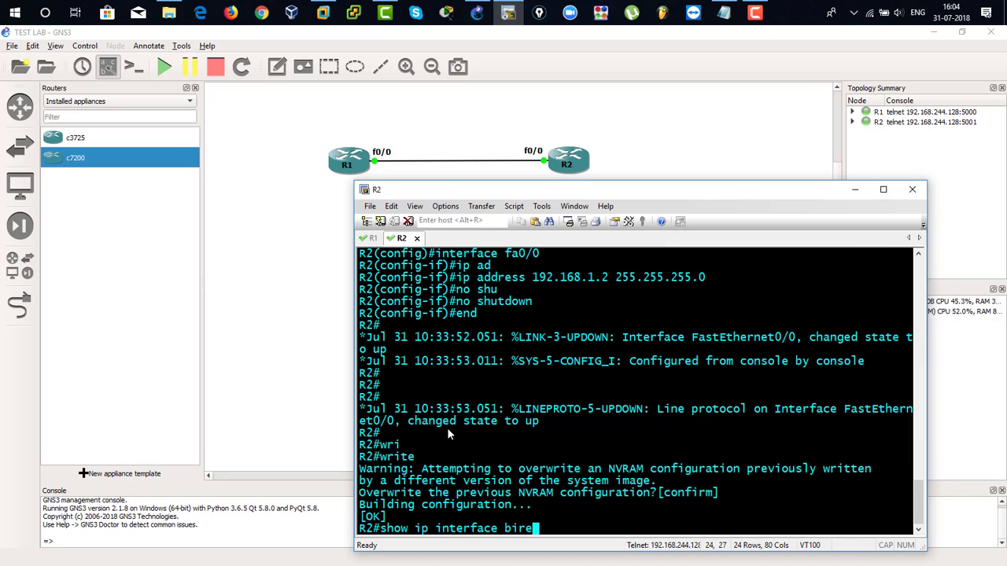
type("rief")
key("Return")
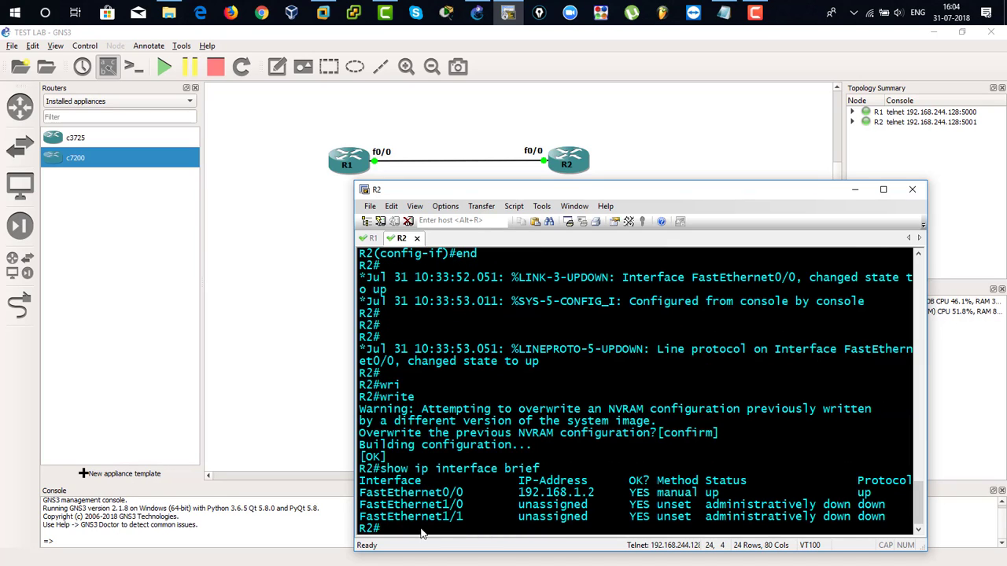
left_click_drag(499, 495, 610, 482)
left_click(641, 369)
- Ping R1 at 192.168.1.1 from the R2 console
type("ping 192.168")
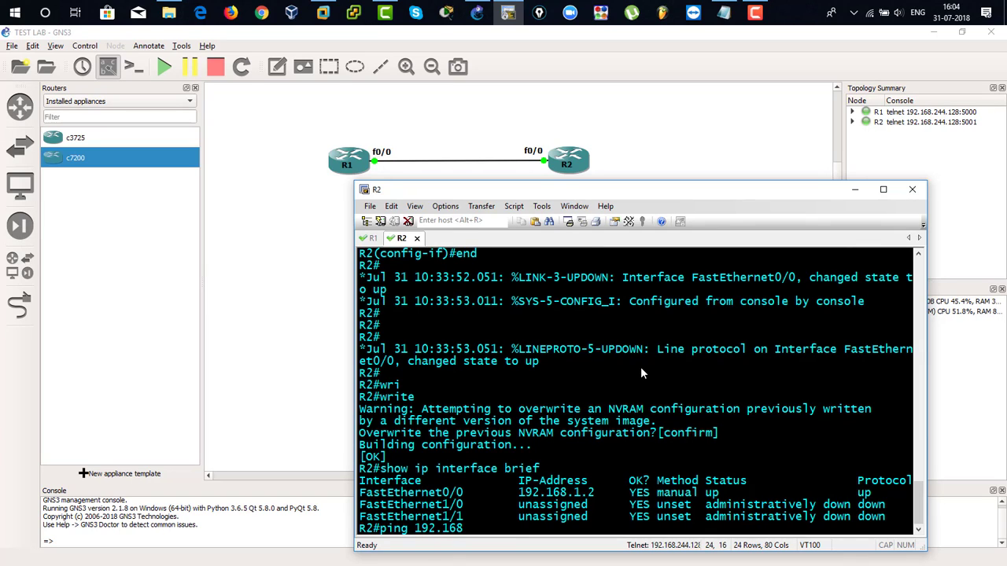
type(".1.2")
key("BackSpace")
type("1.1")
key("Return")
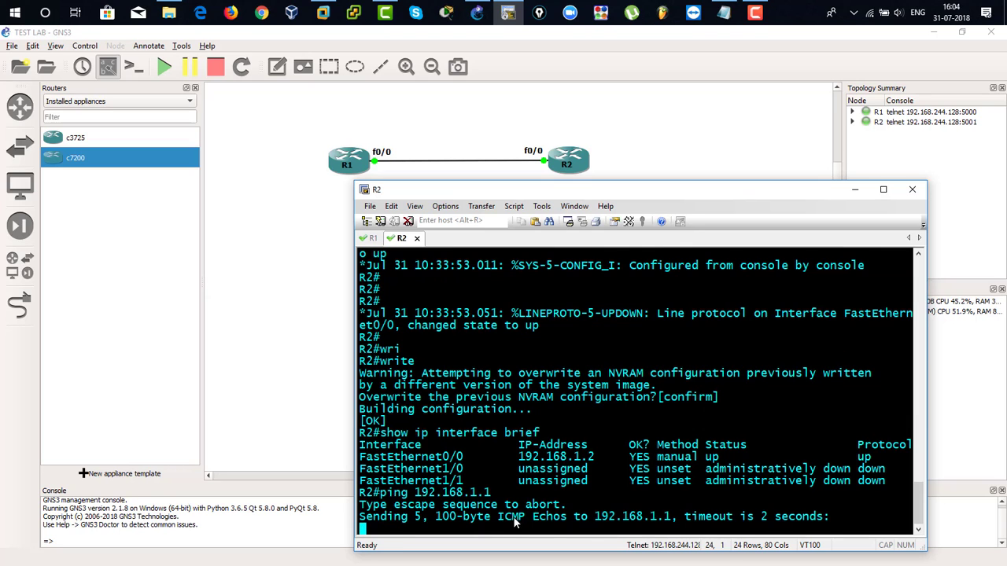
- Switch to the R1 console and ping R2 at 192.168.1.2
left_click(373, 239)
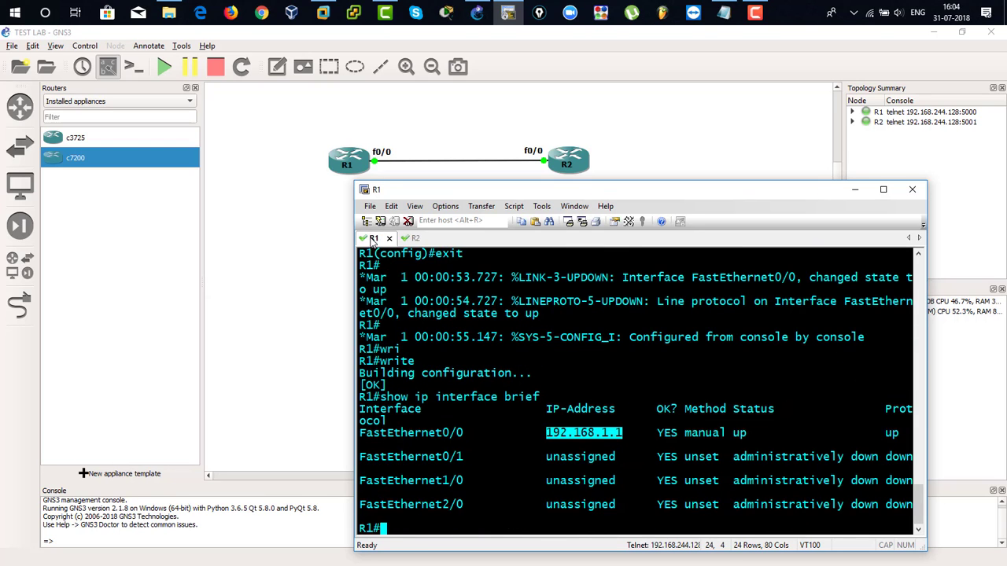
left_click(560, 444)
type("ping ")
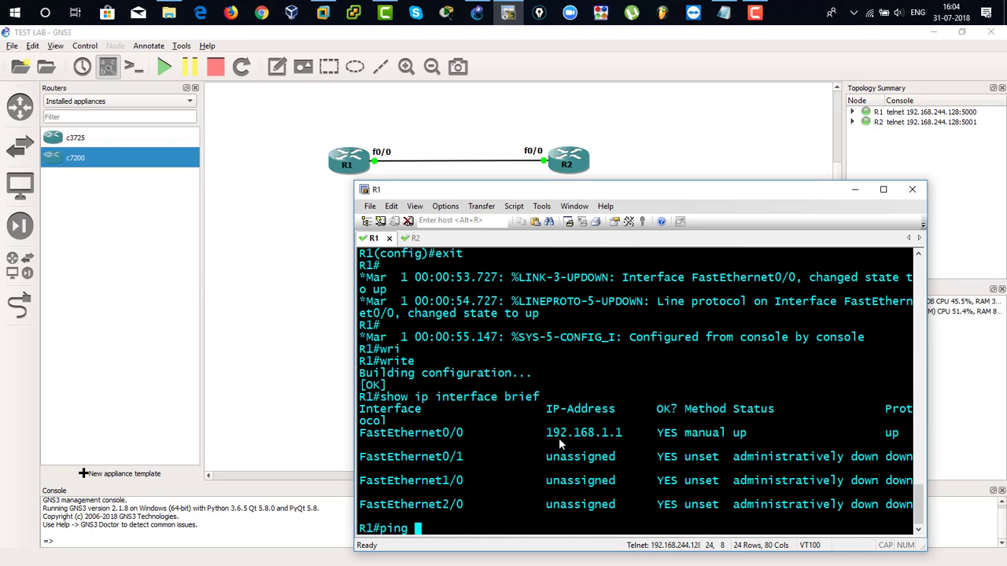
type("192.168.1.2")
key("Return")
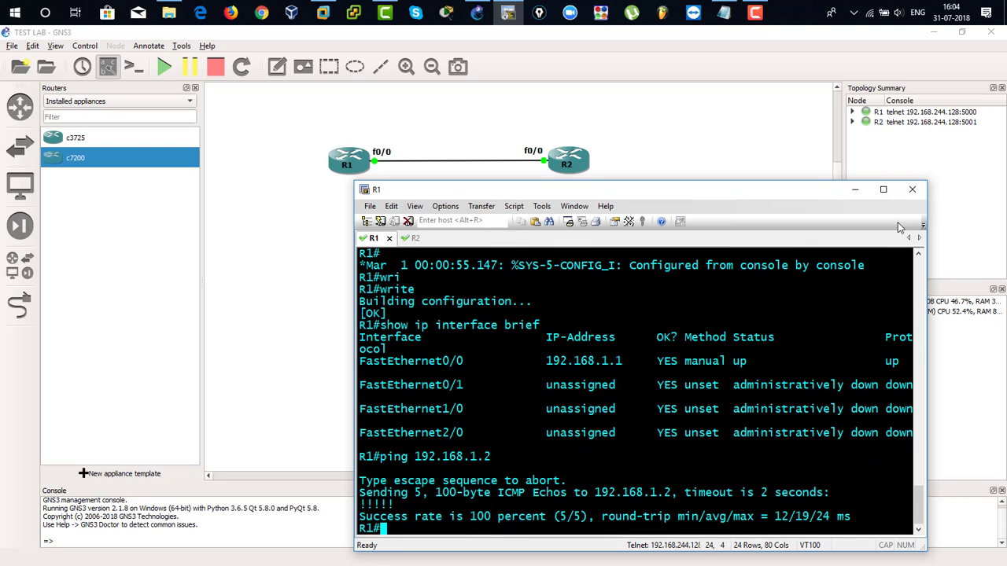
- Close the console window, disconnecting all sessions, and stop all routers in the topology
left_click(912, 189)
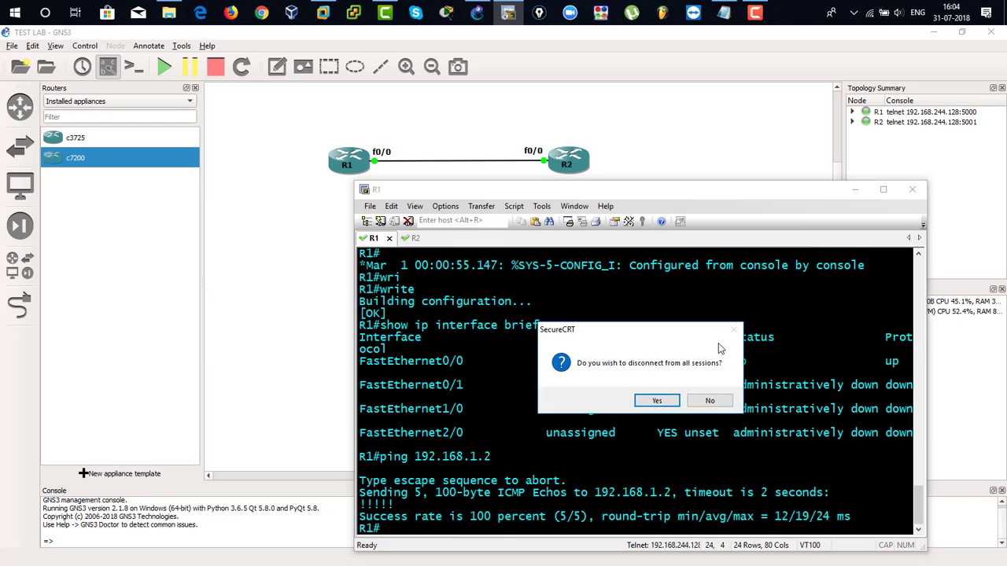
left_click(657, 400)
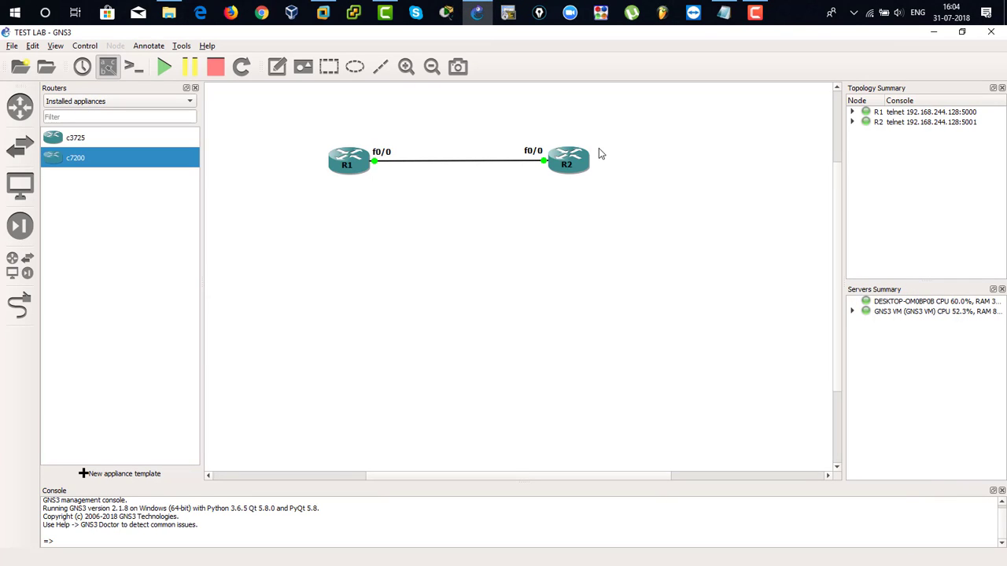
left_click(217, 69)
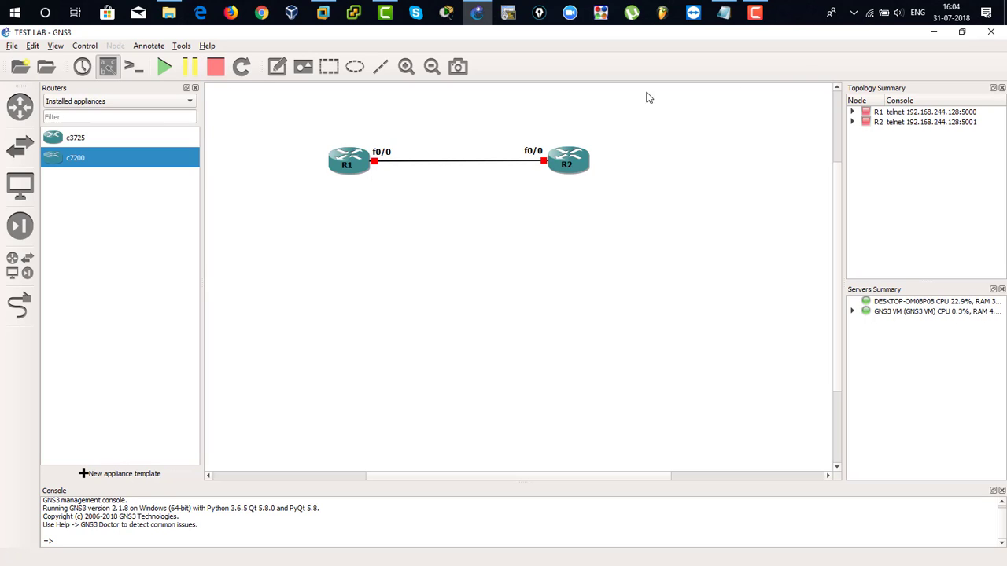
- Exit GNS3, confirming the exit, and switch to the VMware window running the GNS3 VM
left_click(991, 34)
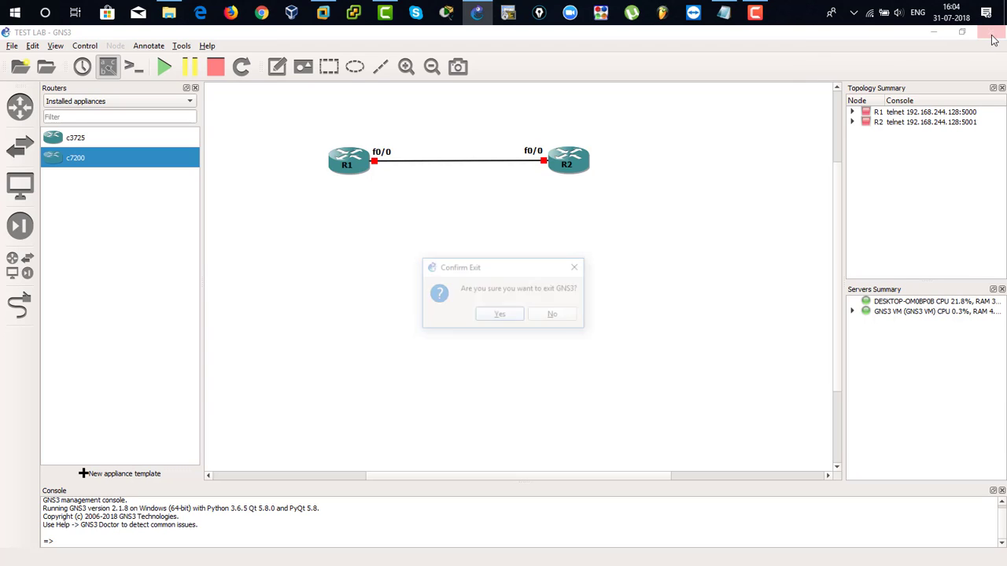
left_click(497, 317)
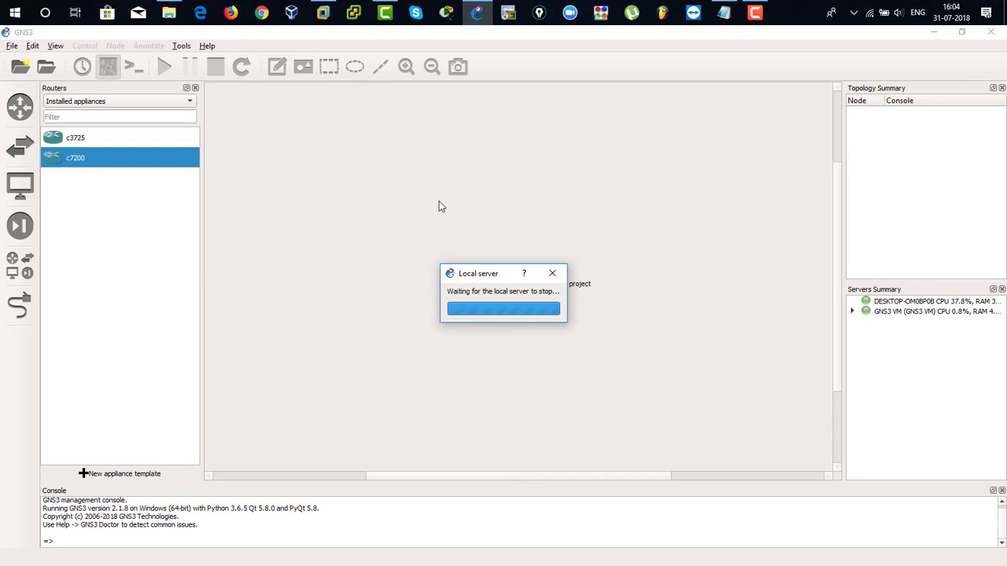
left_click(323, 12)
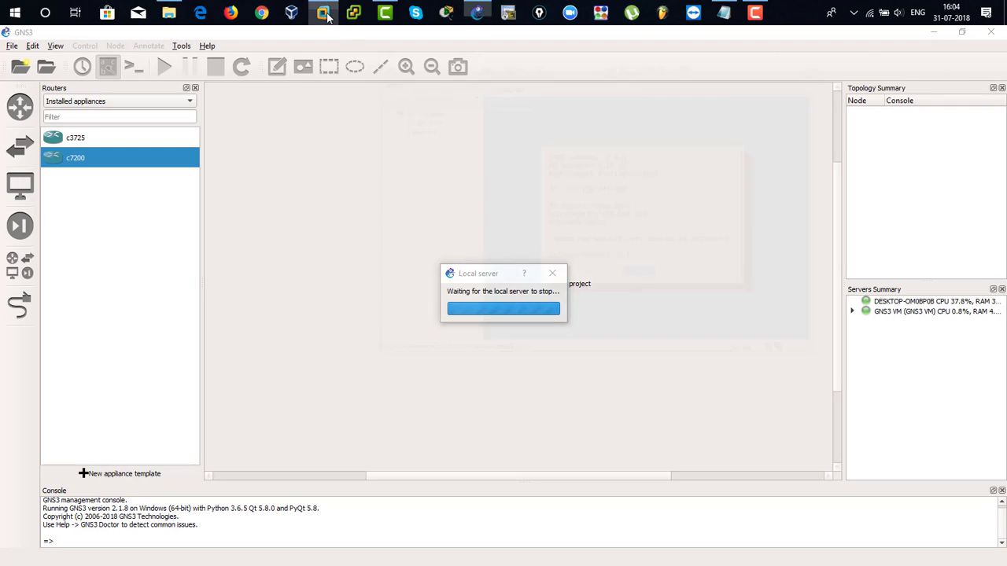